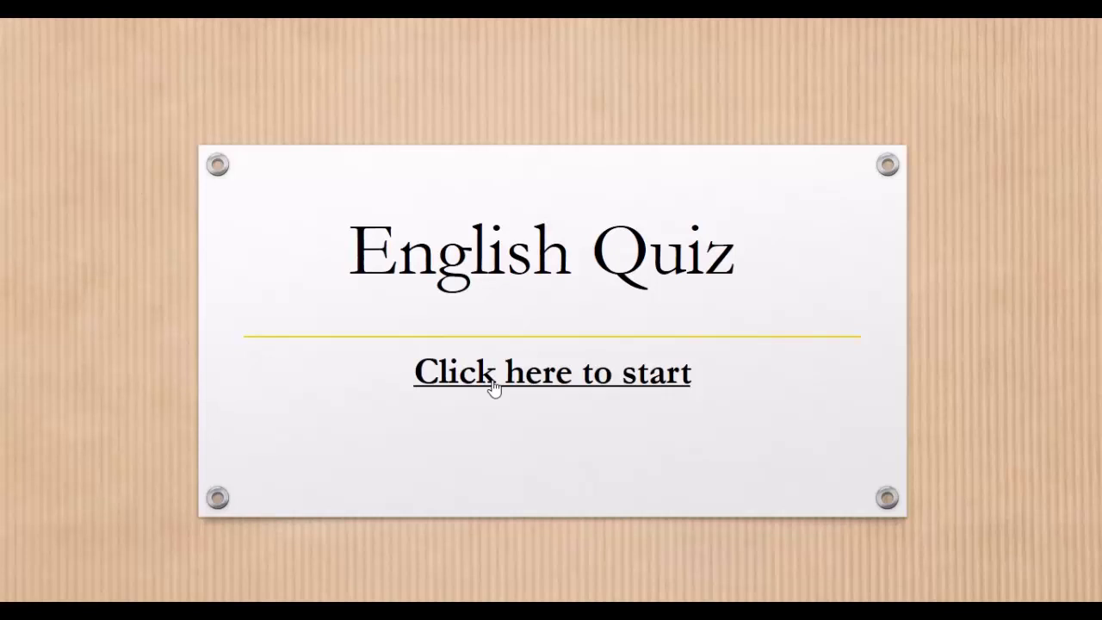
Start the quiz and answer the first three questions correctly: is, play, will play.
{"action": "left_click", "coordinate": [494, 388]}
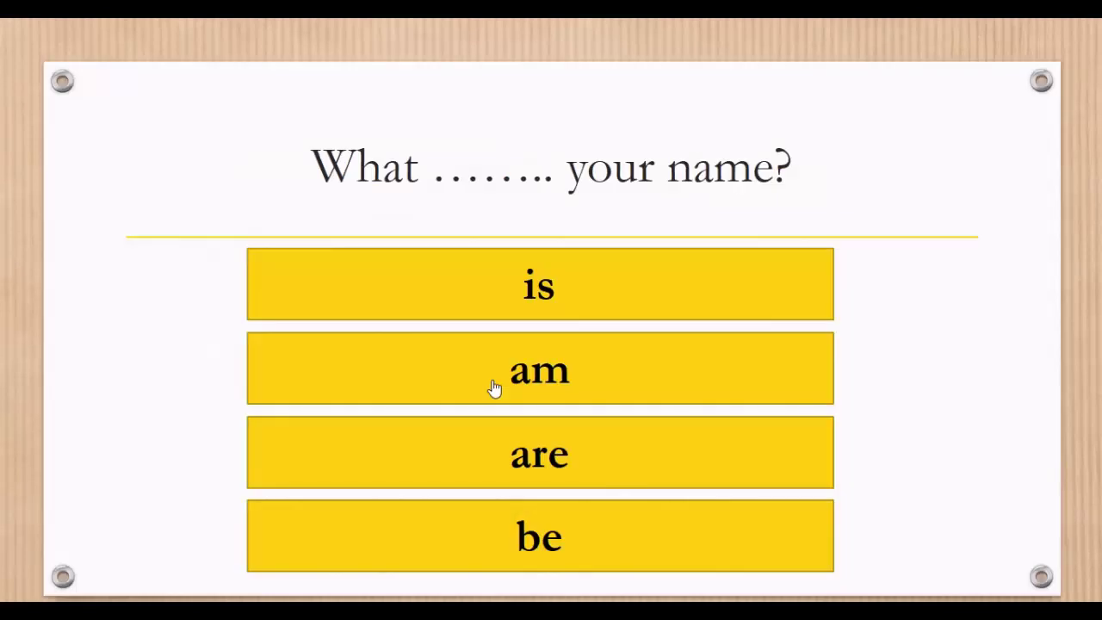
{"action": "left_click", "coordinate": [525, 296]}
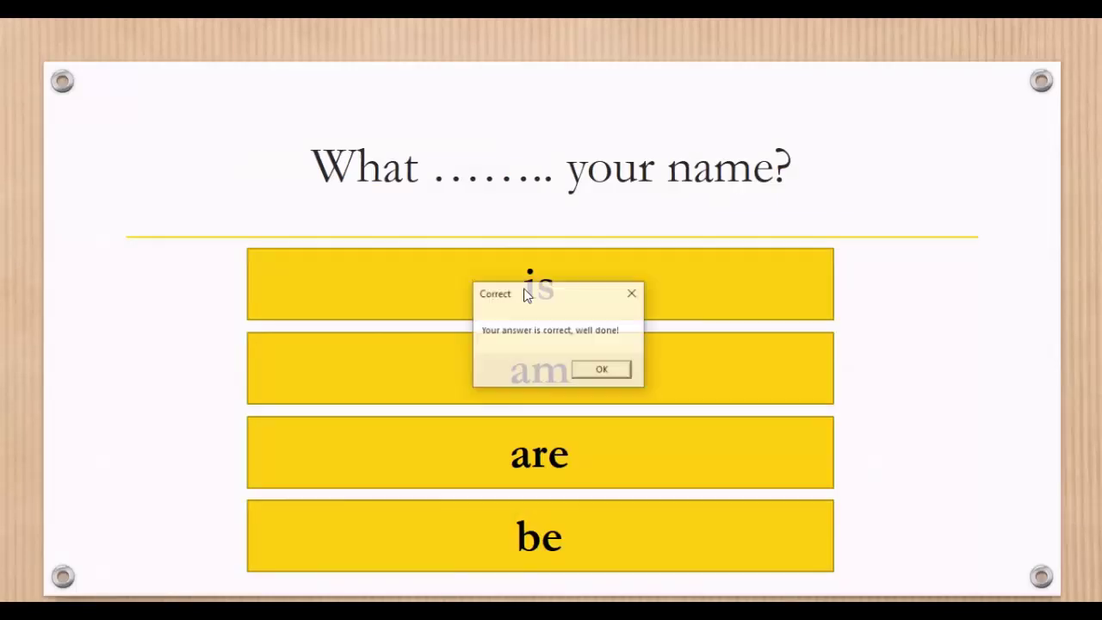
{"action": "left_click", "coordinate": [589, 369]}
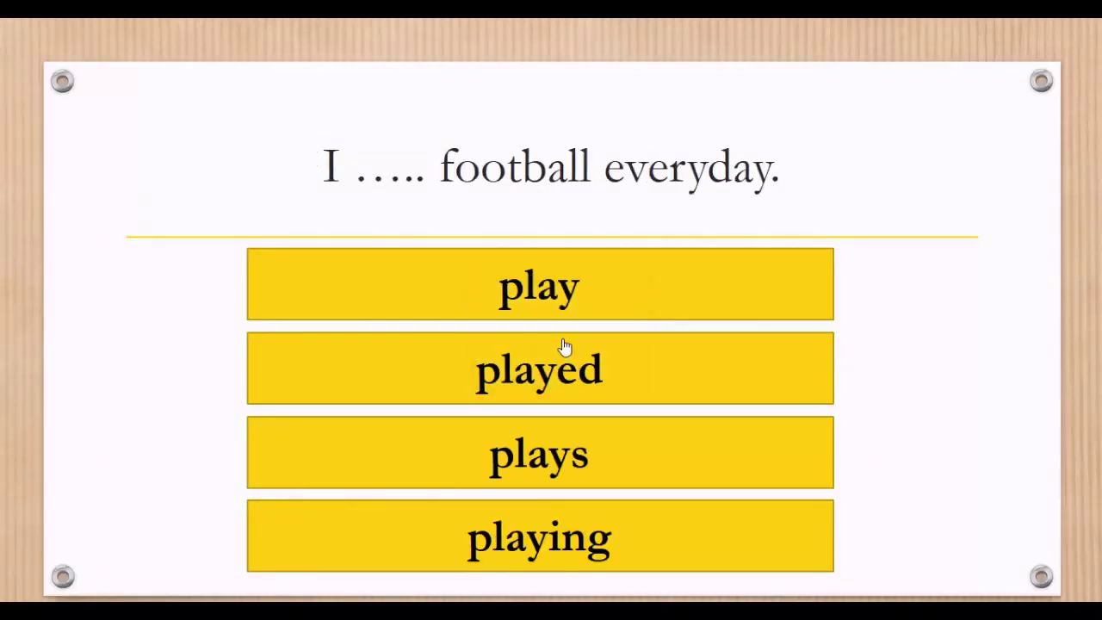
{"action": "left_click", "coordinate": [551, 312]}
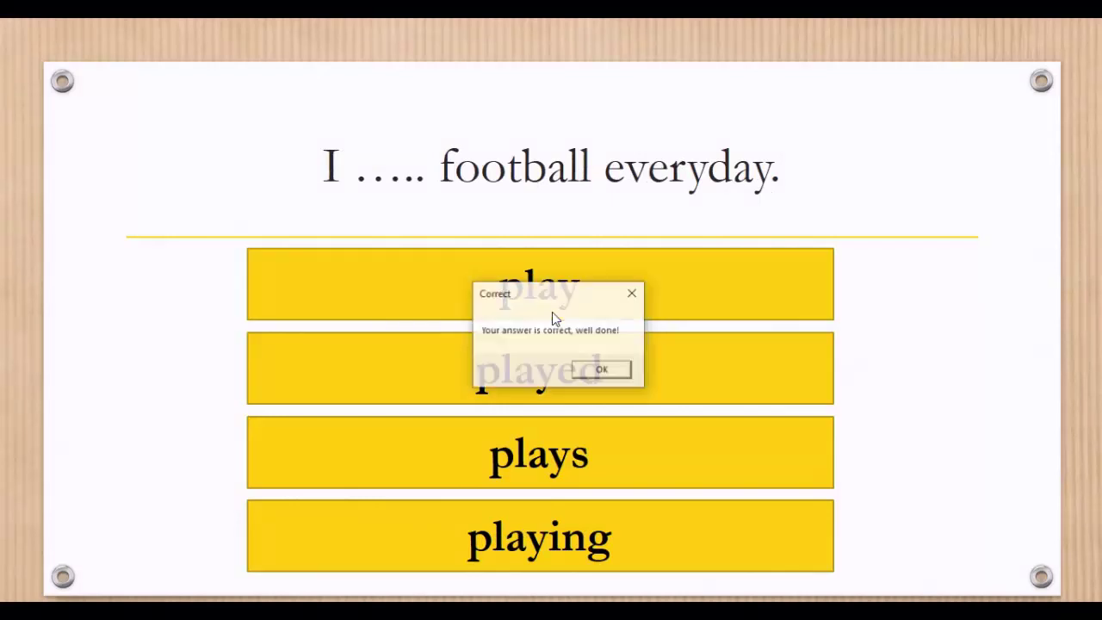
{"action": "left_click", "coordinate": [585, 377]}
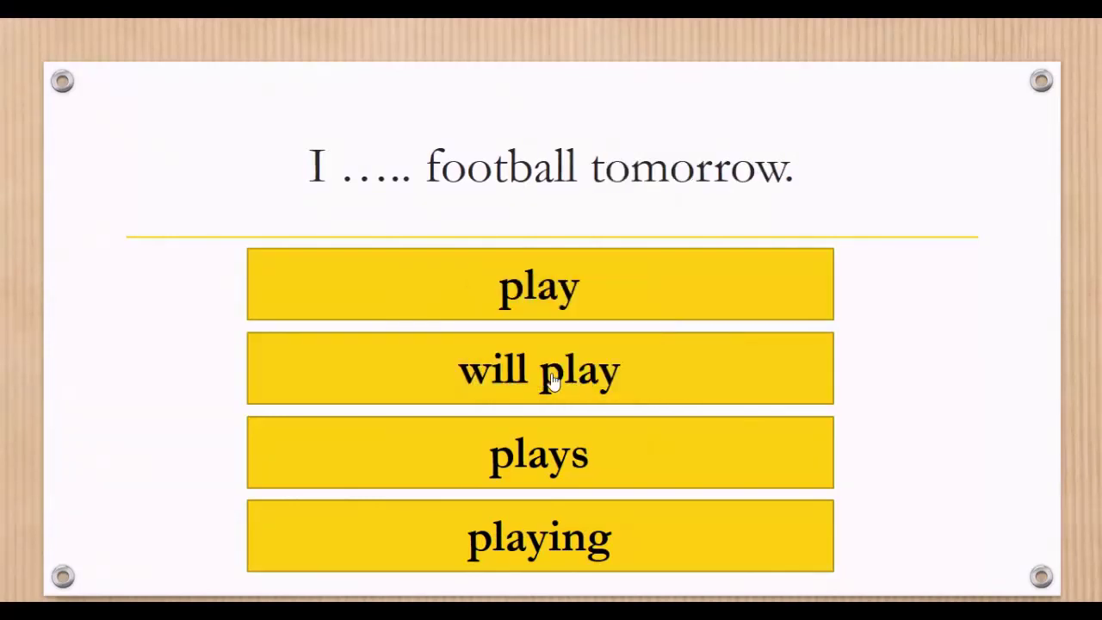
{"action": "left_click", "coordinate": [550, 382]}
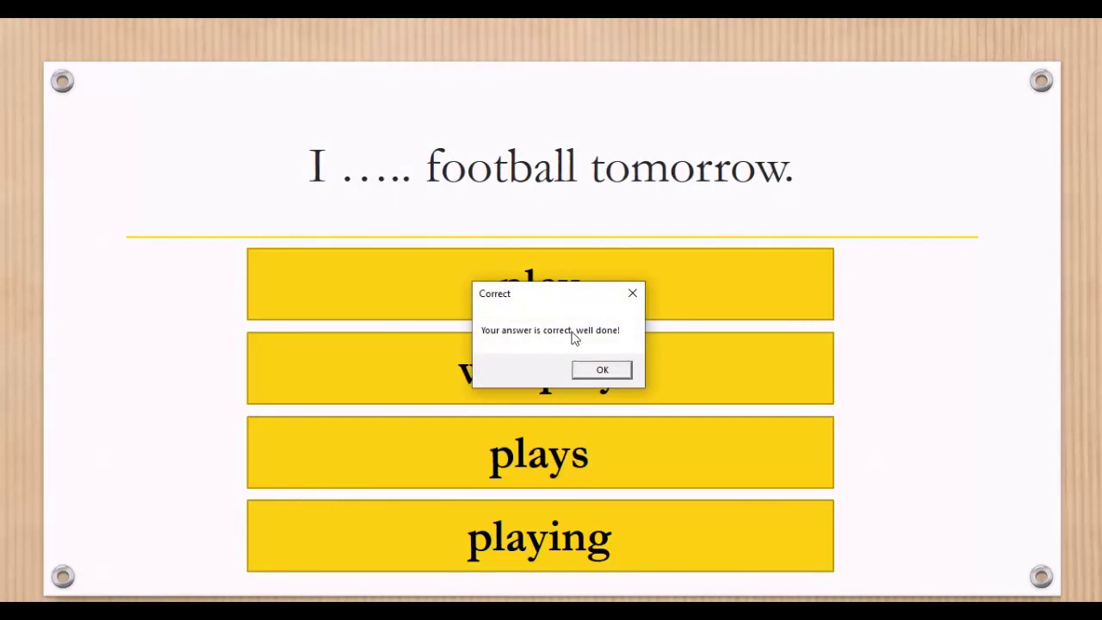
{"action": "left_click", "coordinate": [586, 372]}
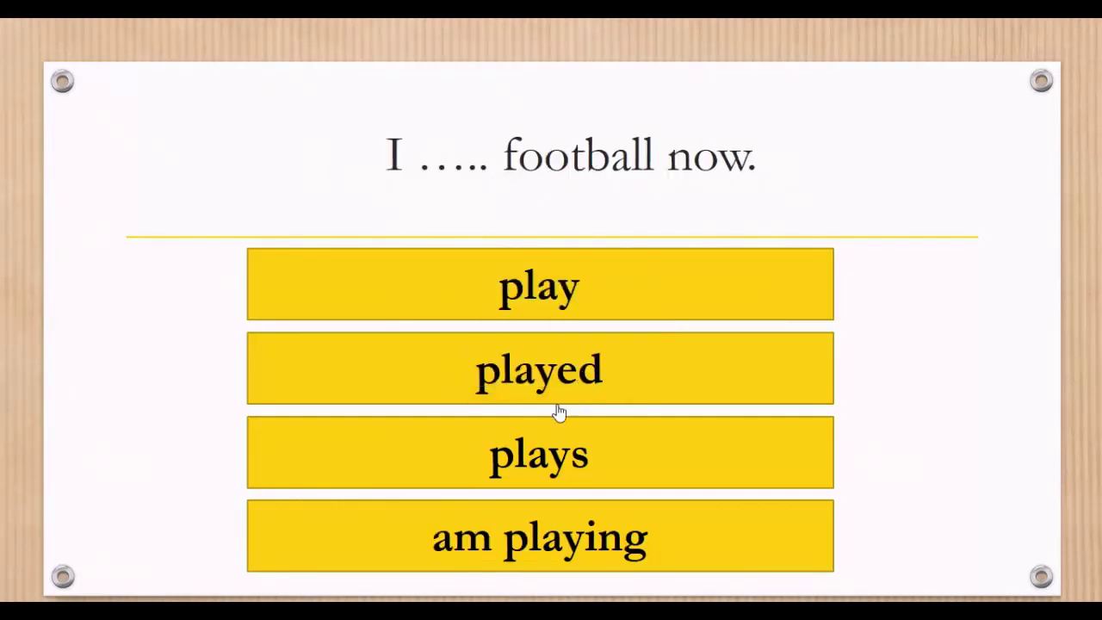
Answer the remaining questions with plays, played and haven't played, then exit the 30-point score slide.
{"action": "left_click", "coordinate": [543, 459]}
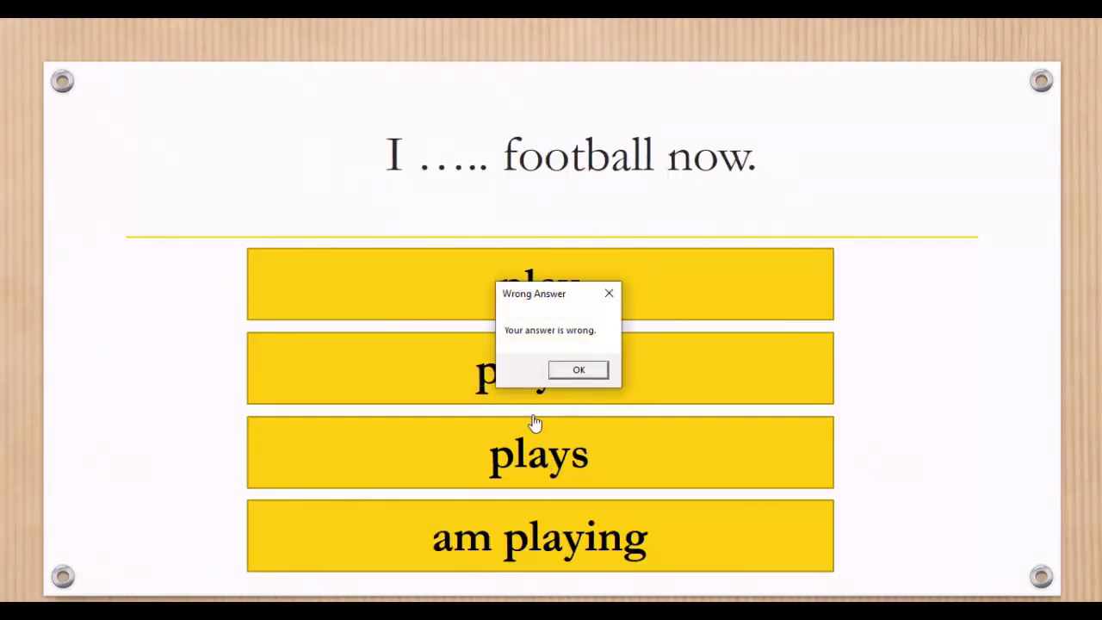
{"action": "left_click", "coordinate": [575, 371]}
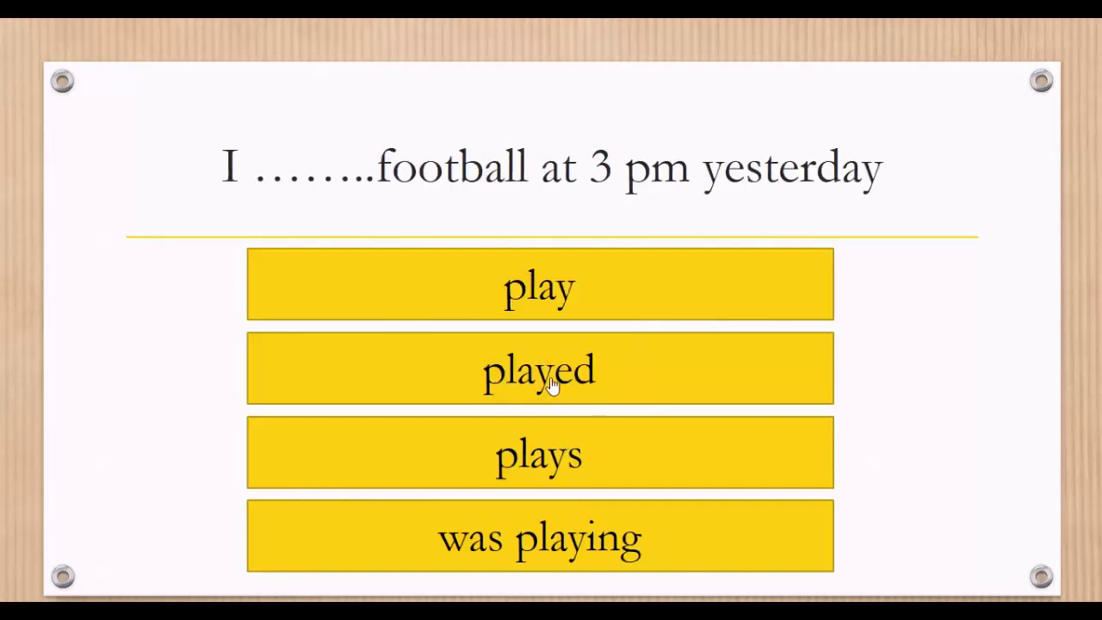
{"action": "left_click", "coordinate": [552, 384]}
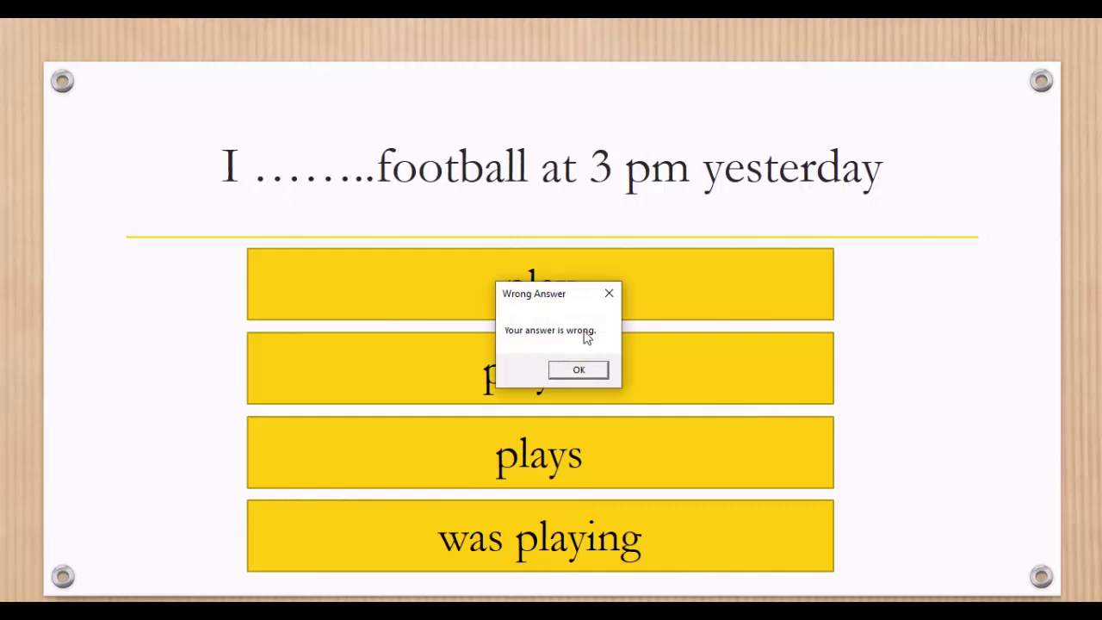
{"action": "left_click", "coordinate": [577, 375]}
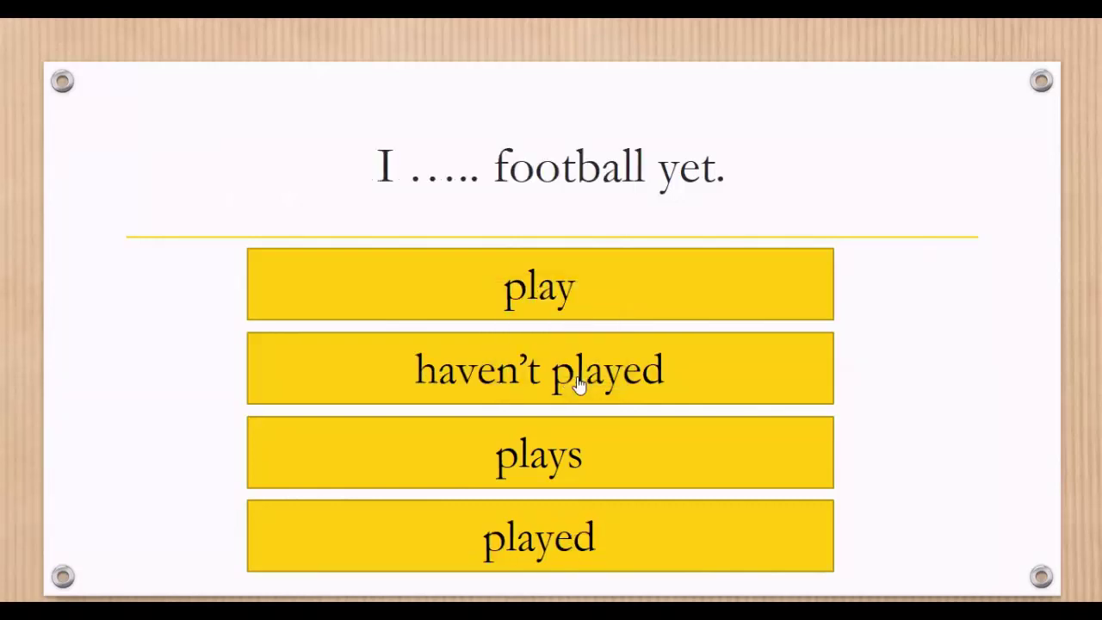
{"action": "left_click", "coordinate": [571, 381]}
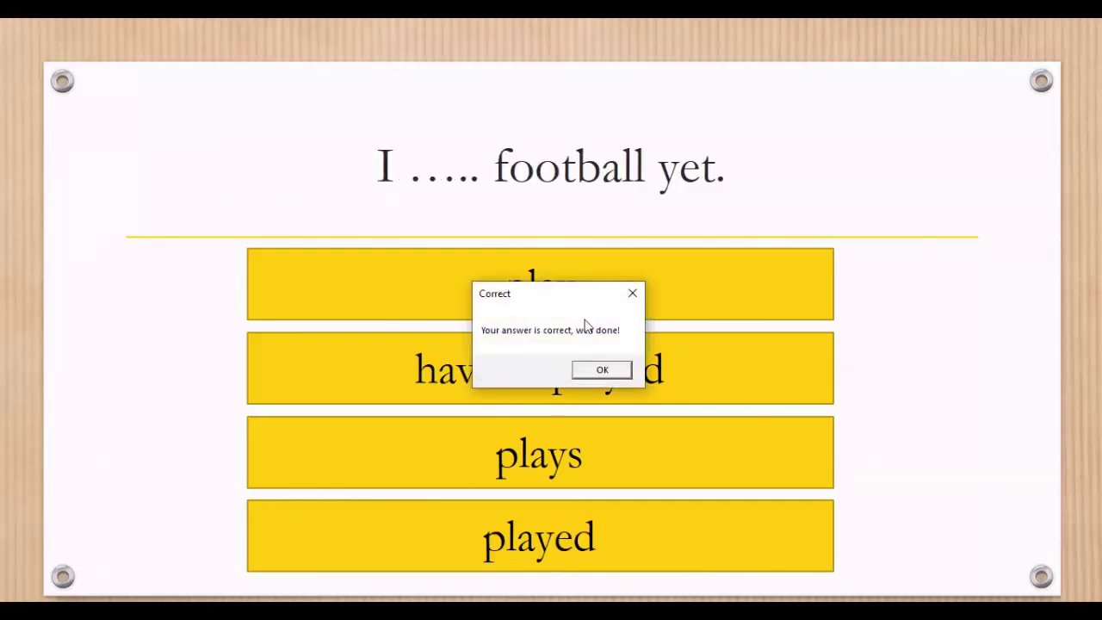
{"action": "left_click", "coordinate": [586, 371]}
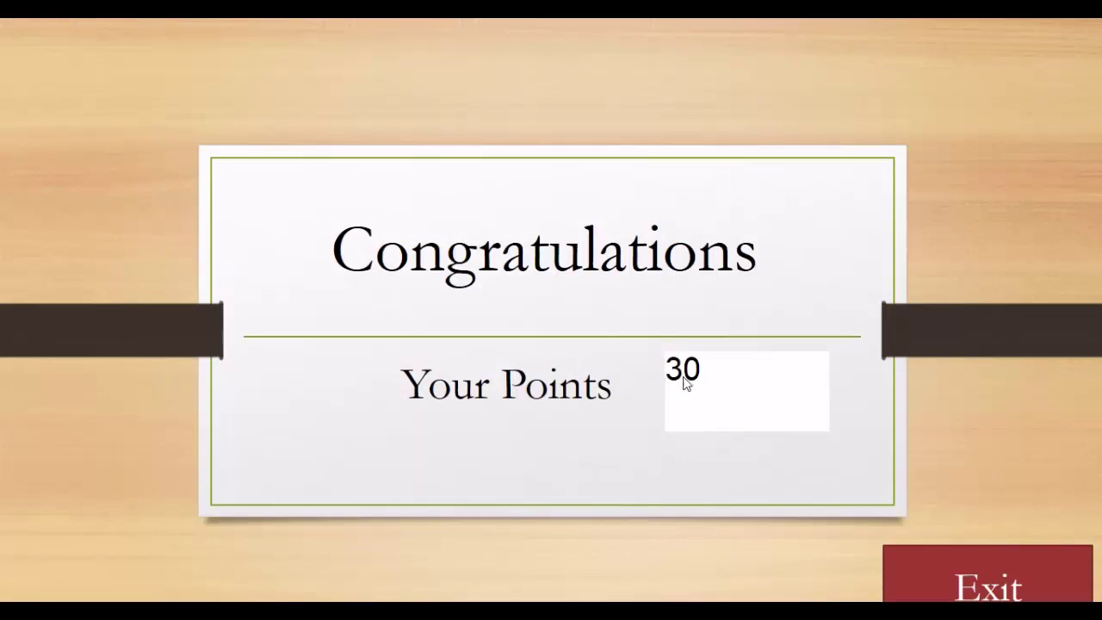
{"action": "left_click", "coordinate": [950, 586]}
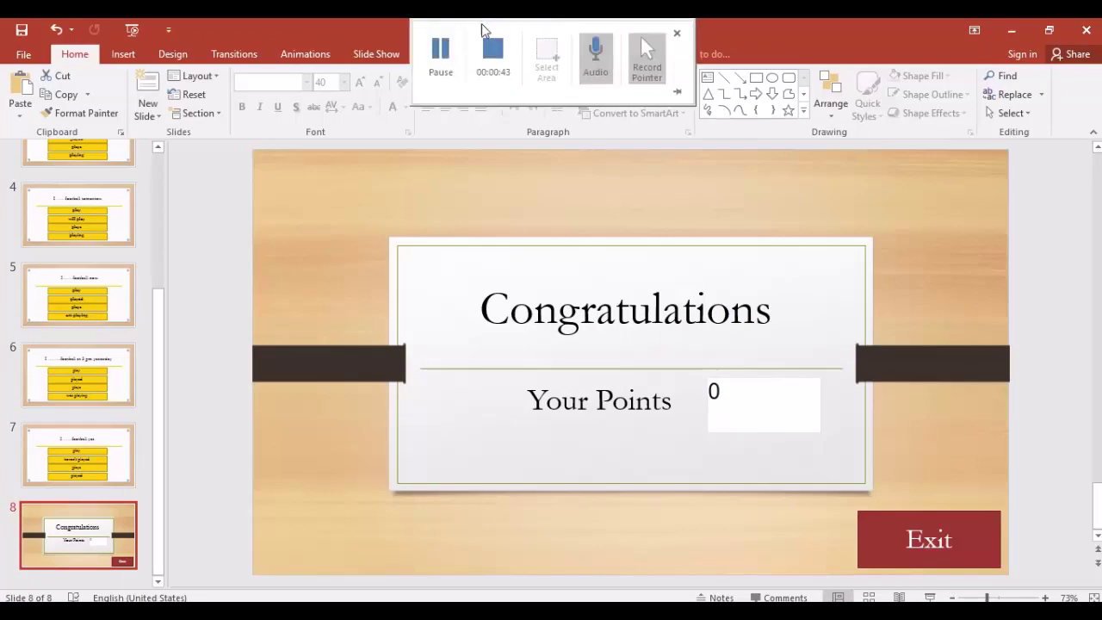
Switch to the blank Presentation2 window and bring up its Slide Show commands.
{"action": "left_click", "coordinate": [487, 38]}
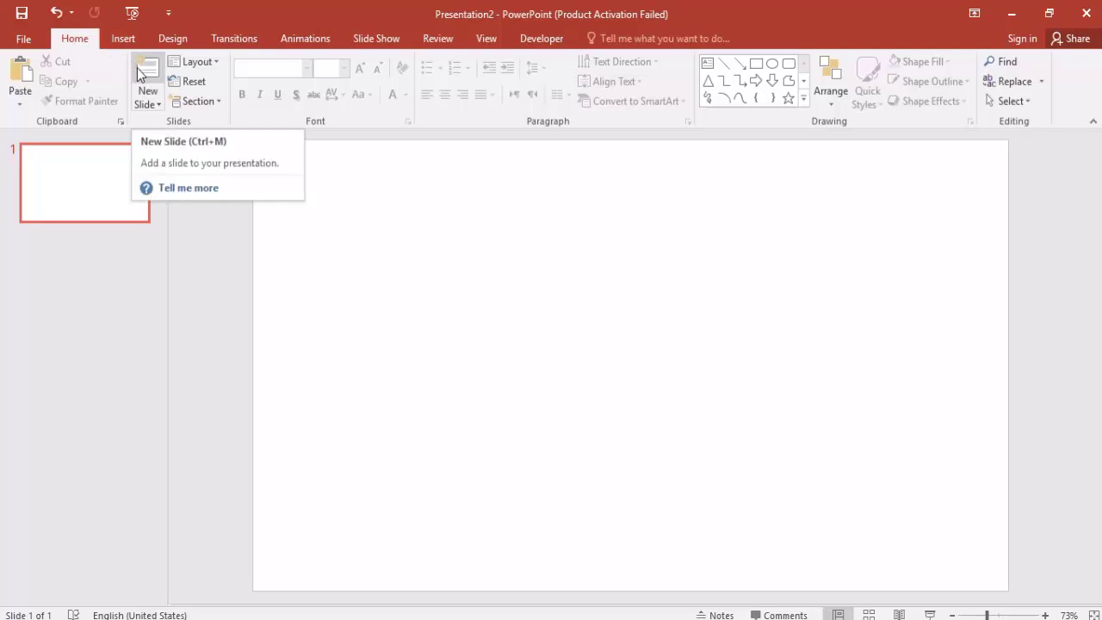
{"action": "left_click", "coordinate": [372, 39]}
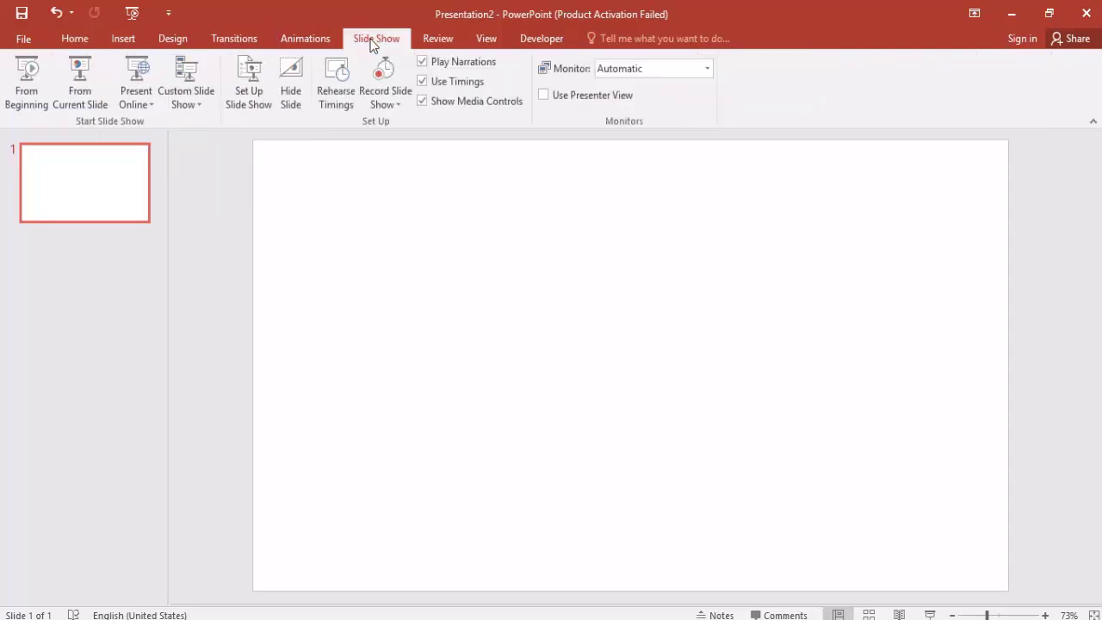
Set Presentation2's show type to Browsed at a kiosk (full screen).
{"action": "left_click", "coordinate": [259, 104]}
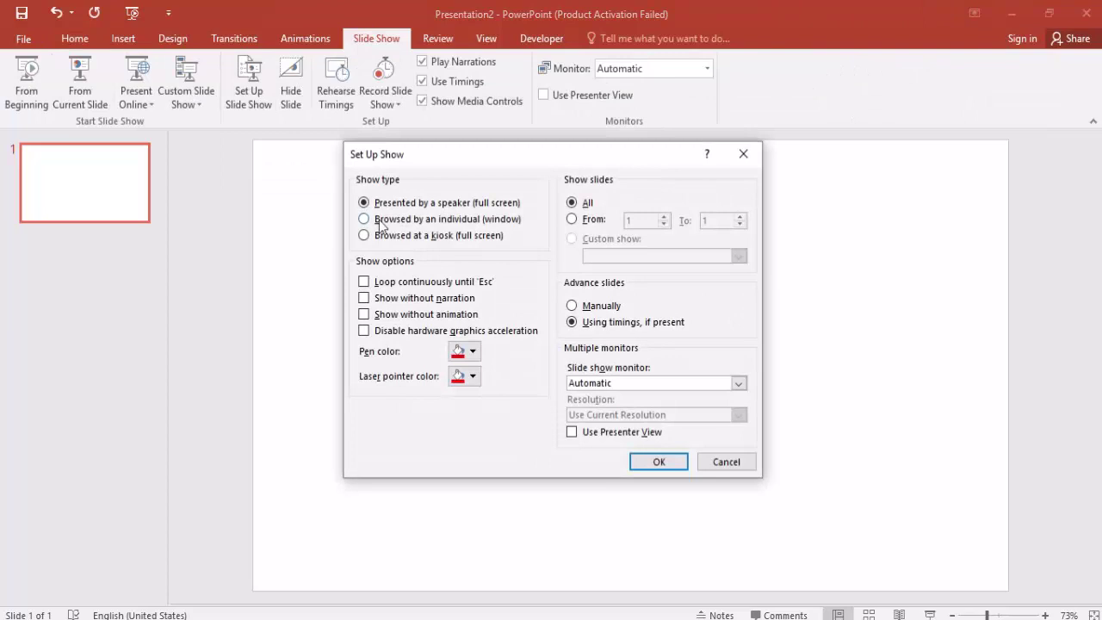
{"action": "left_click", "coordinate": [365, 236]}
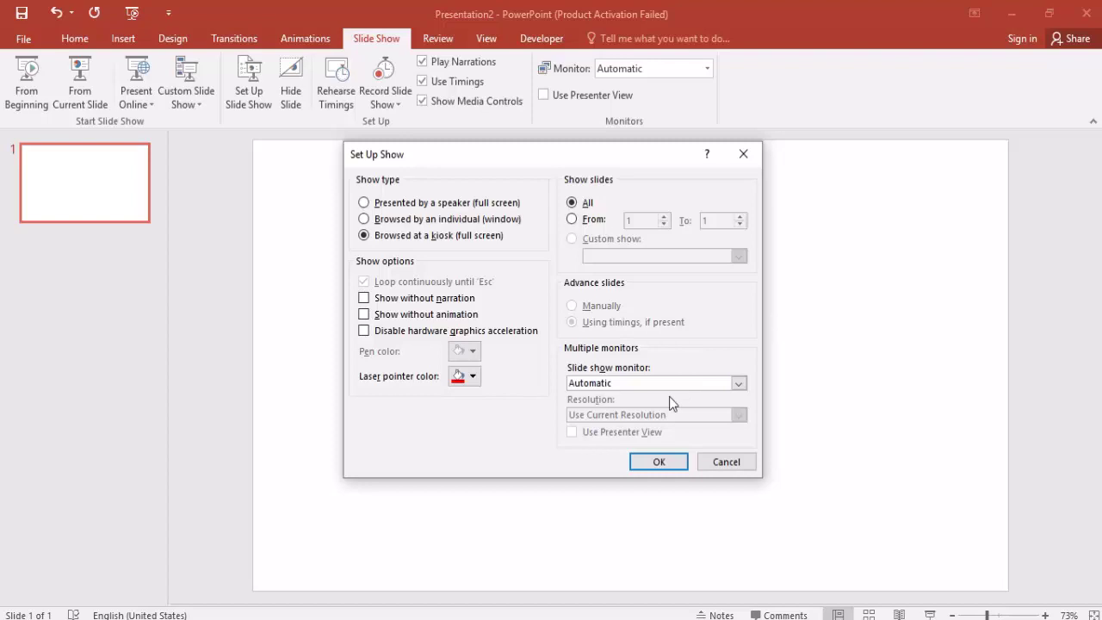
{"action": "left_click", "coordinate": [662, 458]}
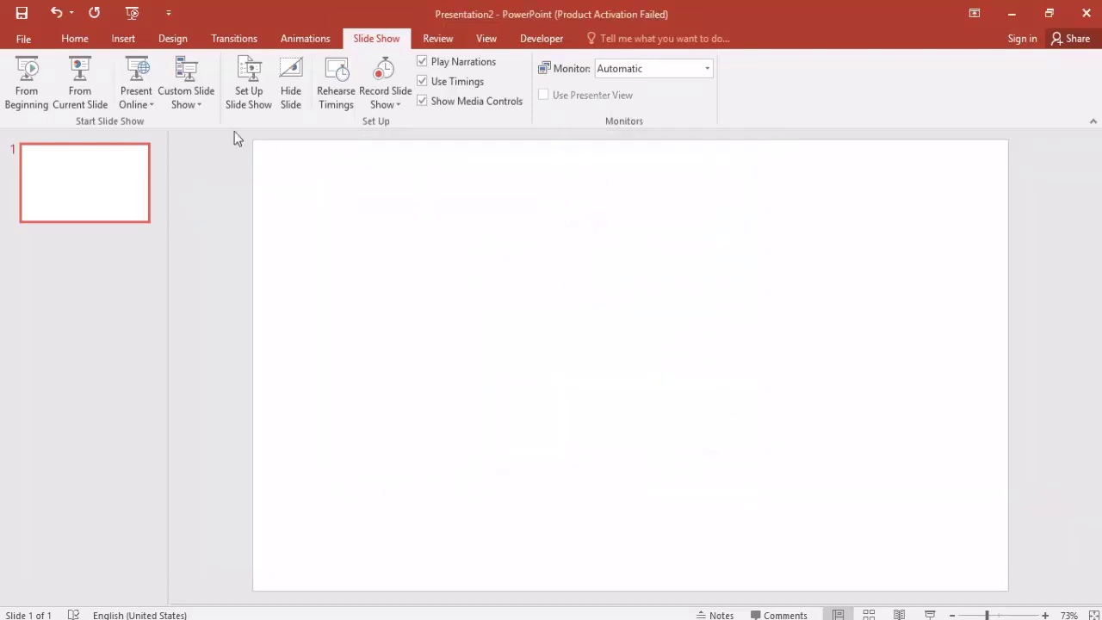
Apply the wood-textured design theme to the slide, briefly checking the File Info page.
{"action": "left_click", "coordinate": [172, 39]}
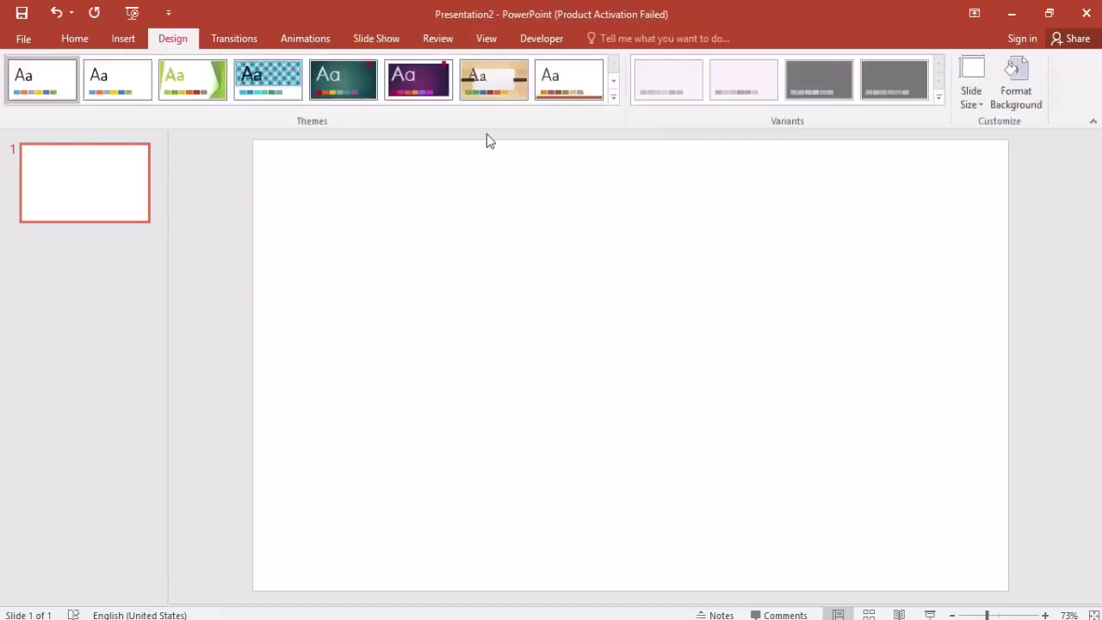
{"action": "left_click", "coordinate": [483, 85]}
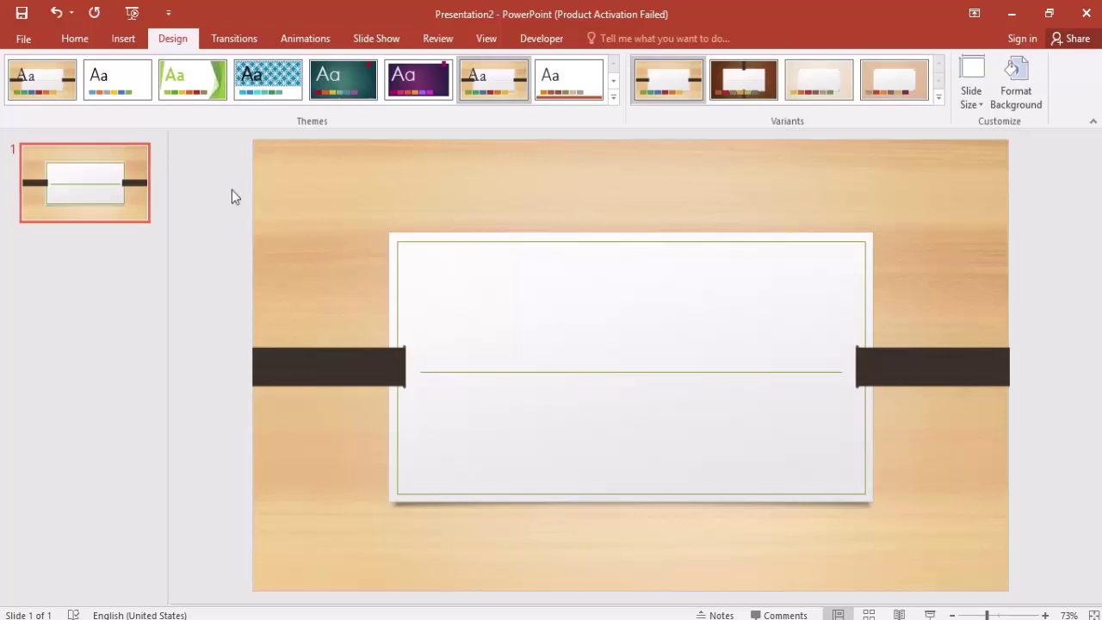
{"action": "left_click", "coordinate": [23, 39]}
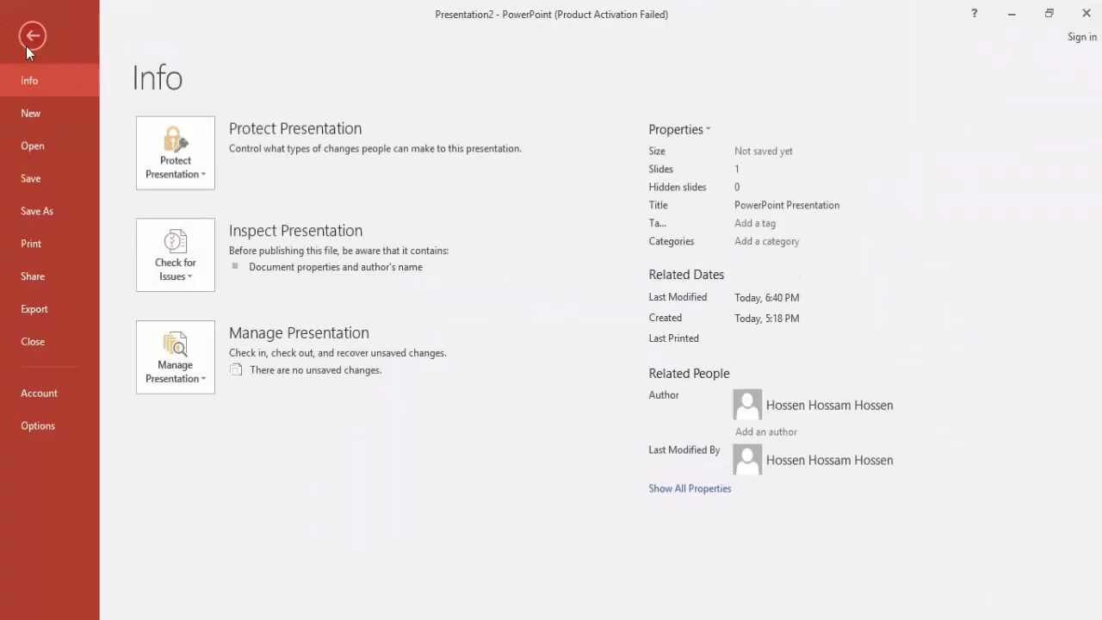
{"action": "left_click", "coordinate": [31, 38]}
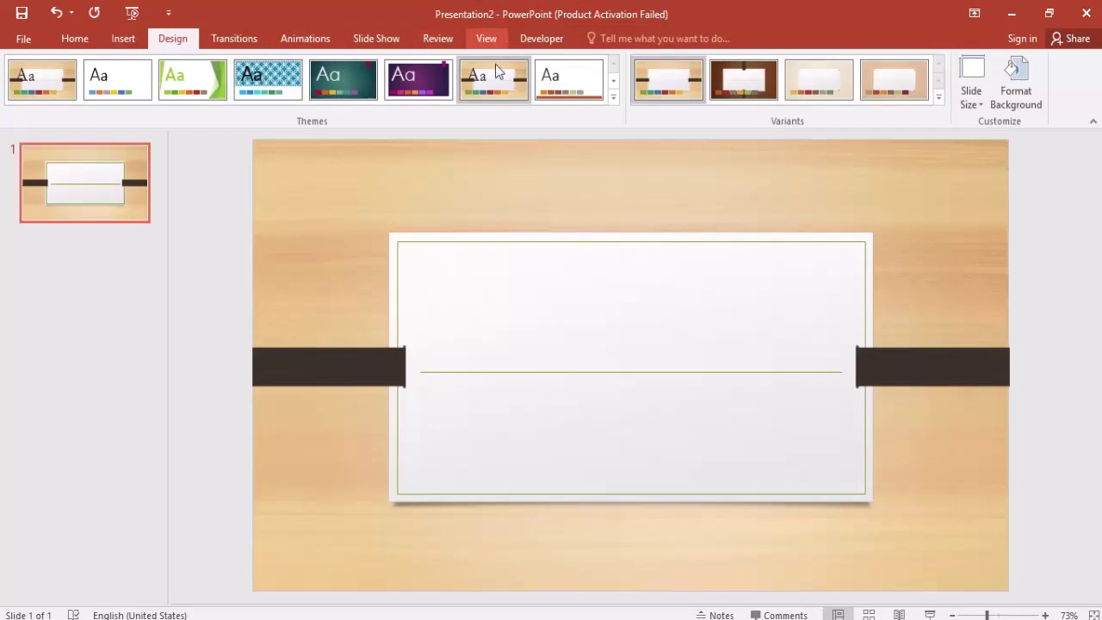
{"action": "left_click", "coordinate": [376, 38]}
{"action": "left_click", "coordinate": [486, 38]}
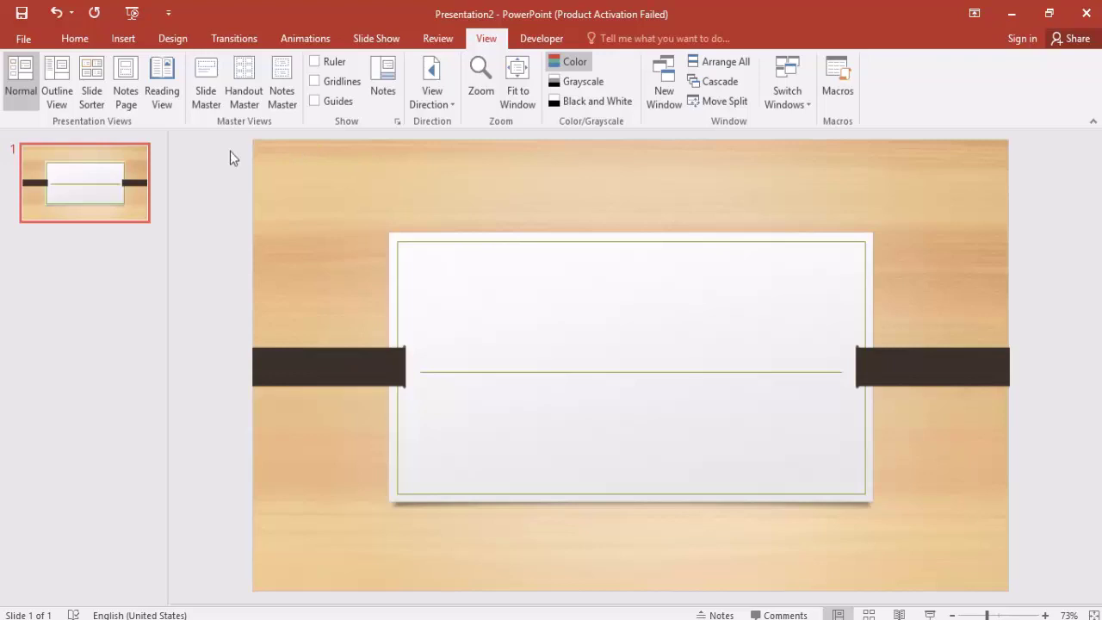
In Slide Master view, duplicate the top slide master and select its title slide layout.
{"action": "left_click", "coordinate": [209, 96]}
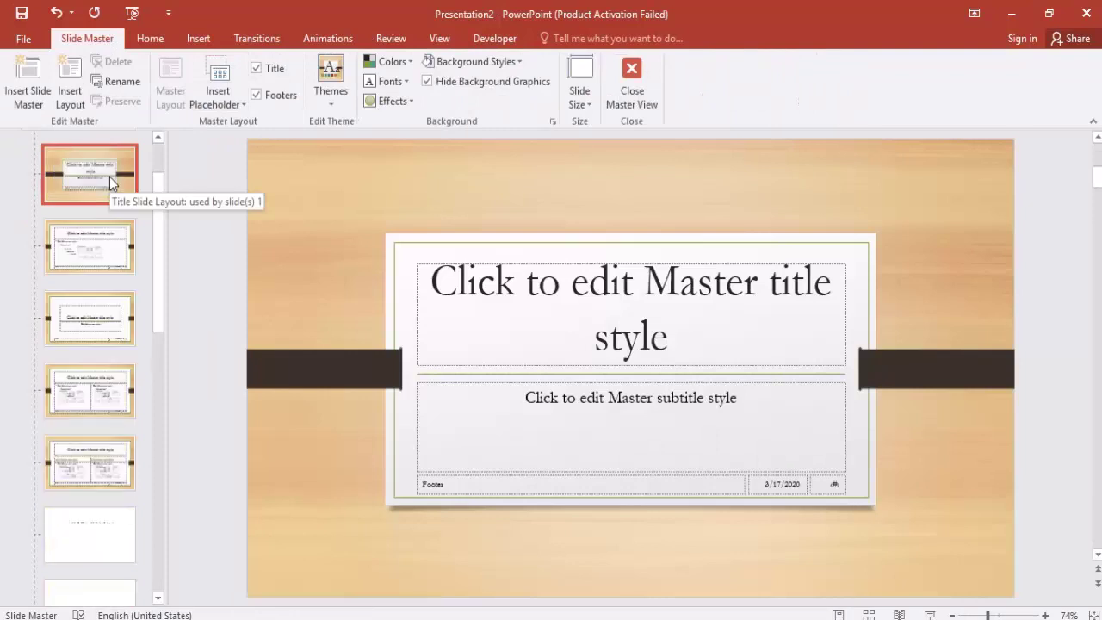
{"action": "left_click_drag", "start_coordinate": [163, 223], "coordinate": [158, 170]}
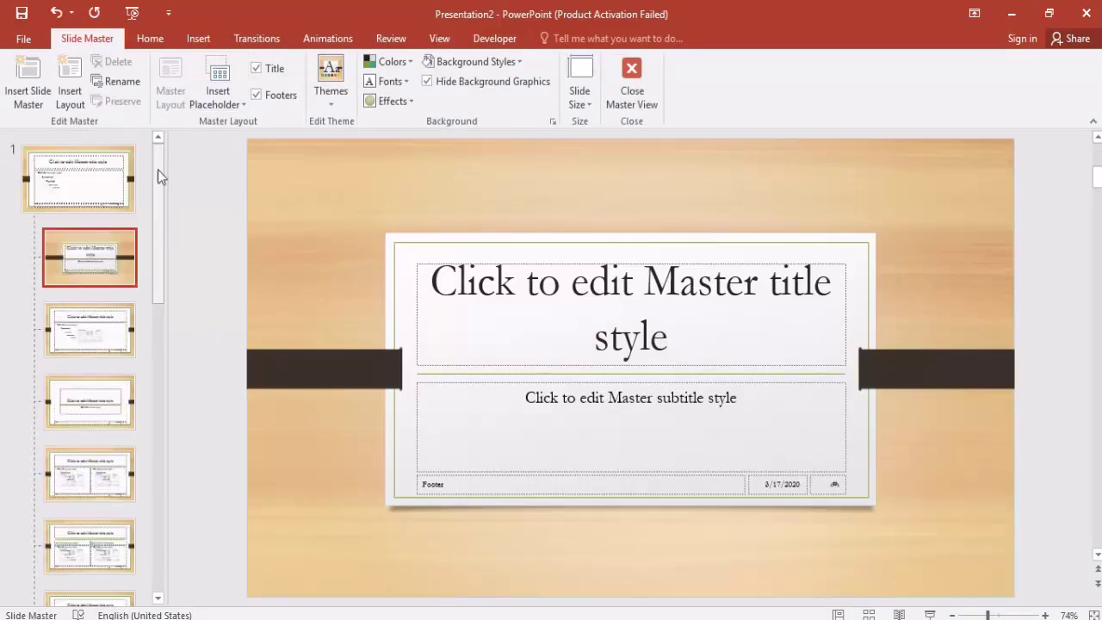
{"action": "left_click", "coordinate": [83, 189]}
{"action": "right_click", "coordinate": [83, 189]}
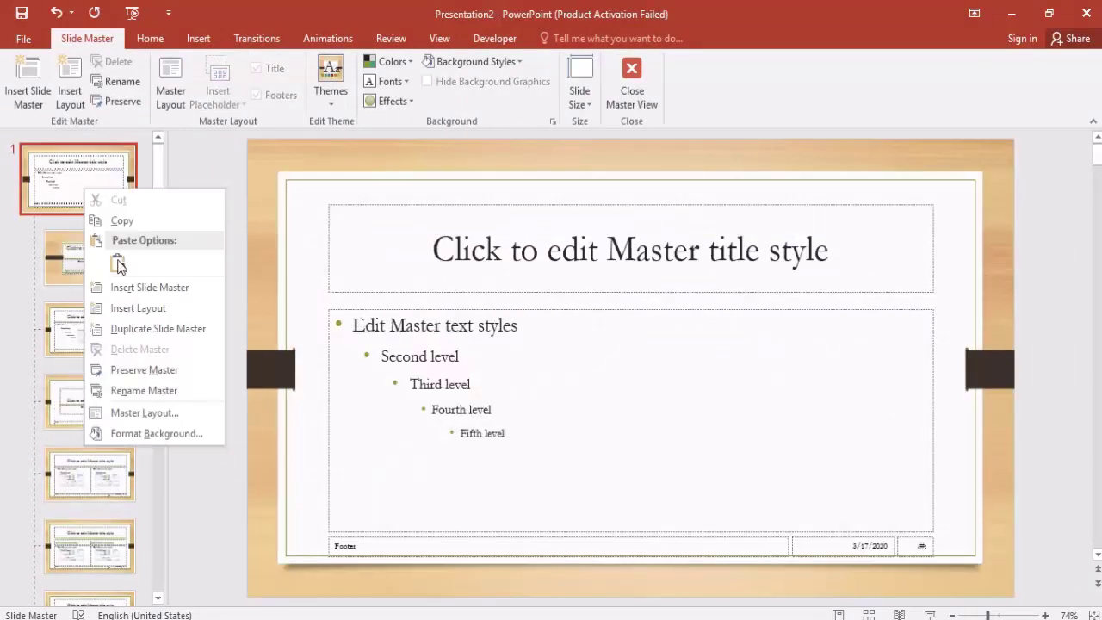
{"action": "left_click", "coordinate": [142, 329]}
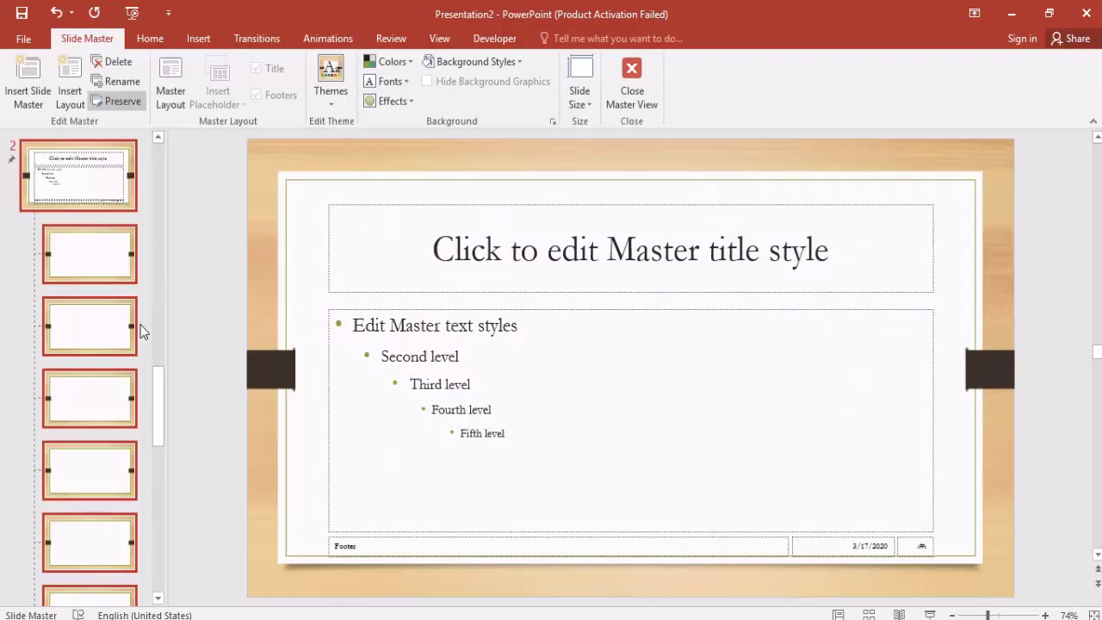
{"action": "left_click", "coordinate": [95, 274]}
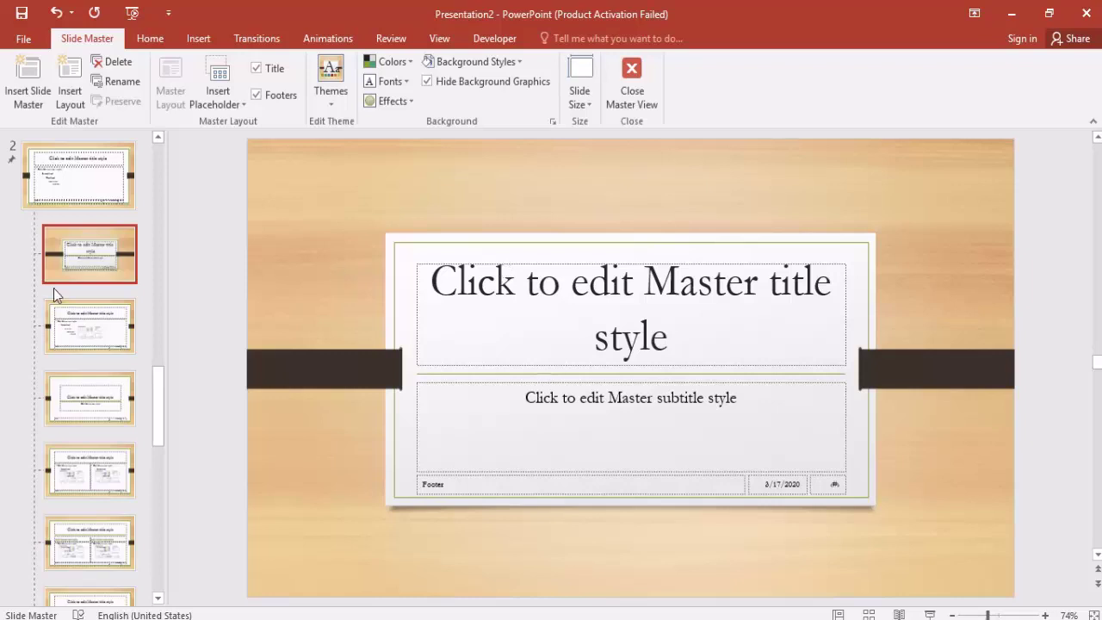
Delete the title, subtitle, footer, date and number placeholders, keeping the background picture.
{"action": "left_click", "coordinate": [417, 265]}
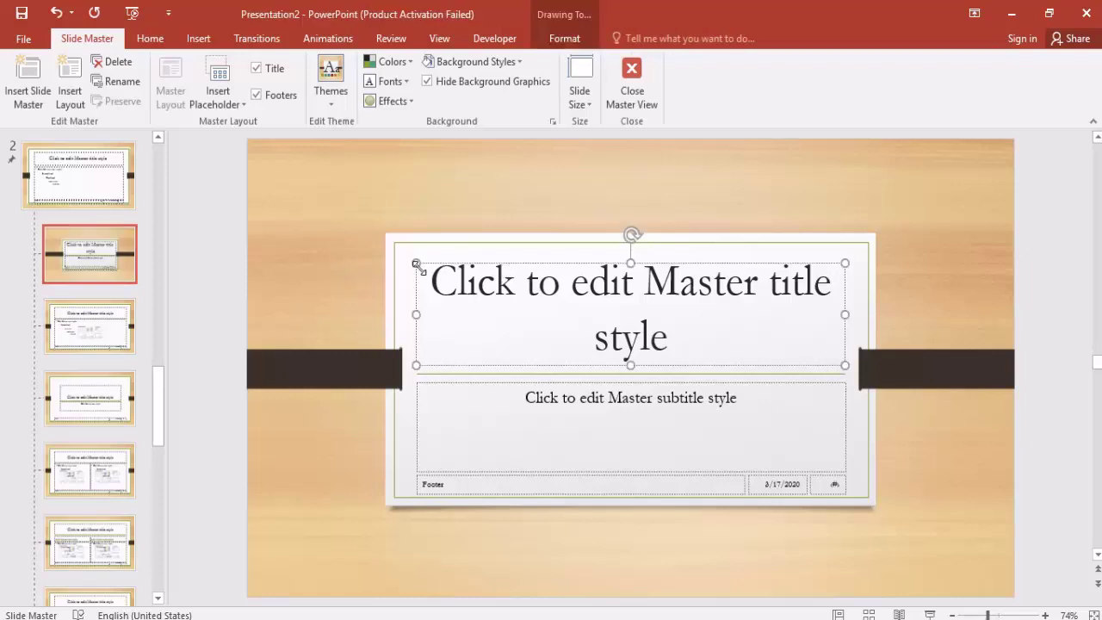
{"action": "key", "text": "ctrl+a"}
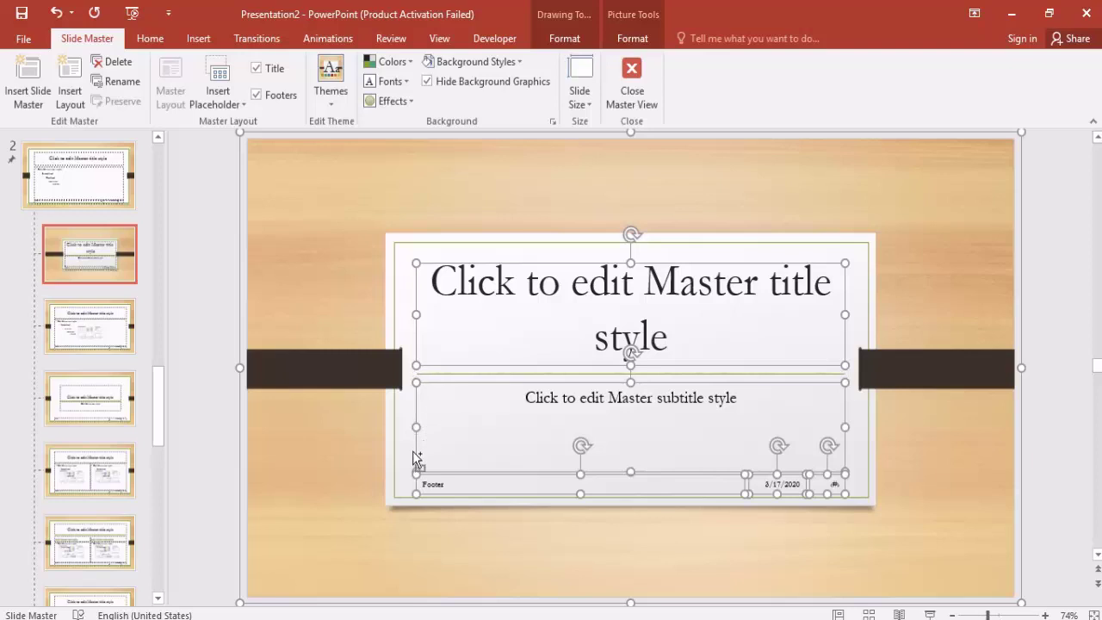
{"action": "left_click", "coordinate": [366, 500], "text": "shift"}
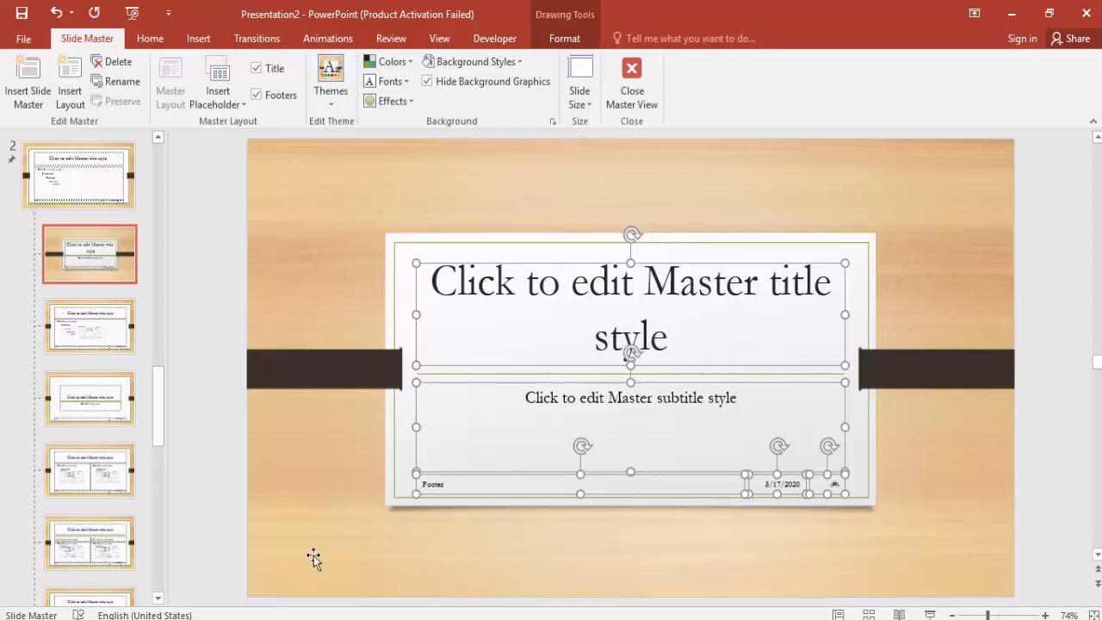
{"action": "key", "text": "Delete"}
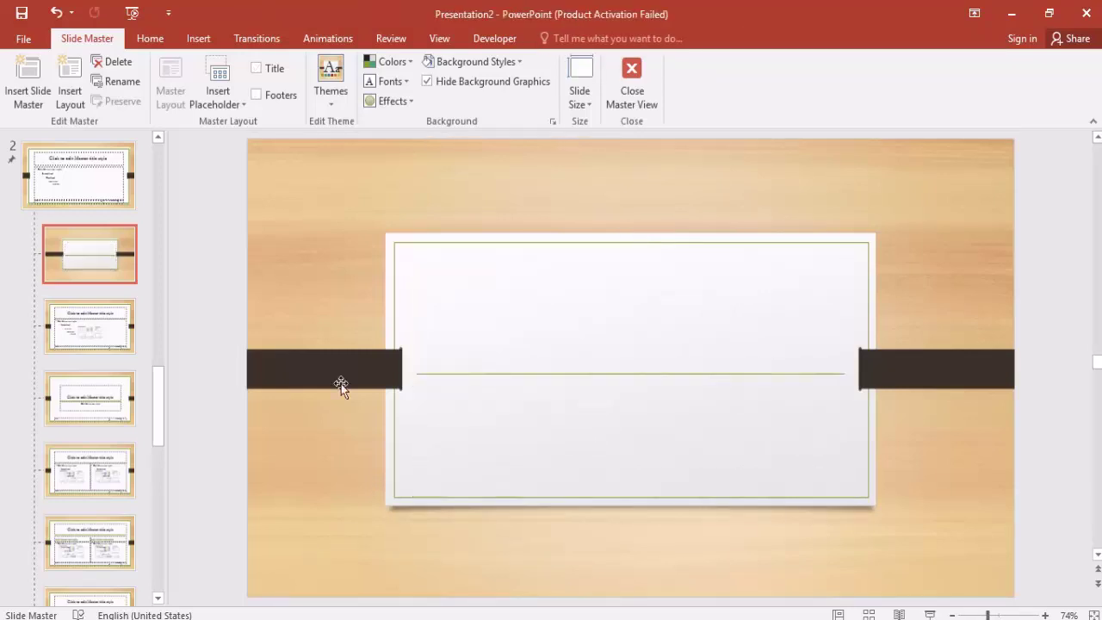
Draw a text box across the card's upper half containing 'Congratulation'.
{"action": "left_click", "coordinate": [142, 43]}
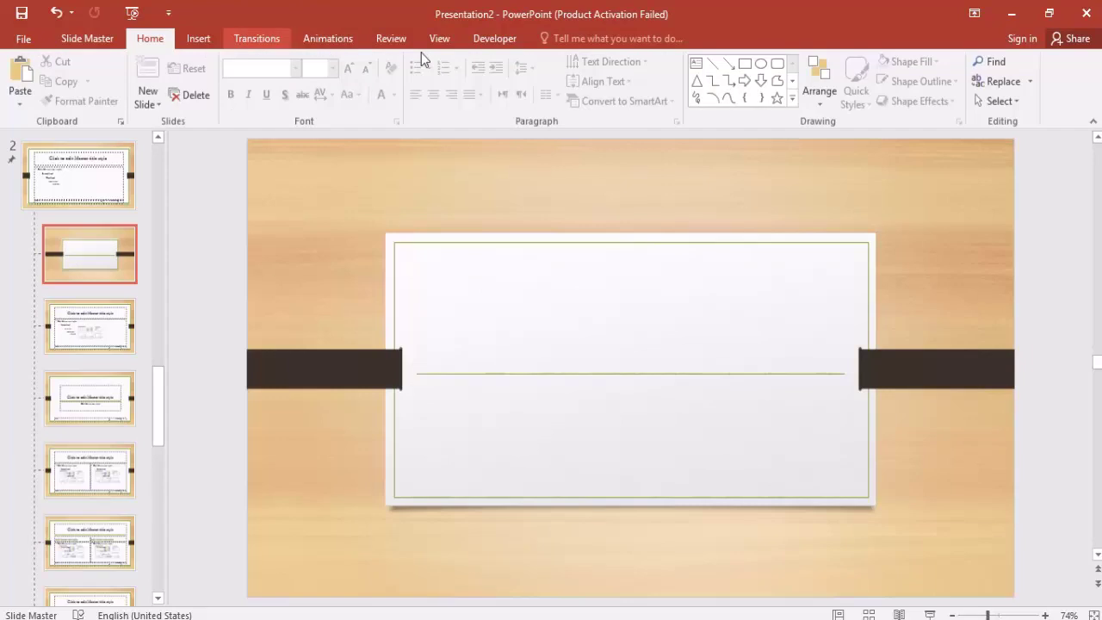
{"action": "left_click", "coordinate": [697, 64]}
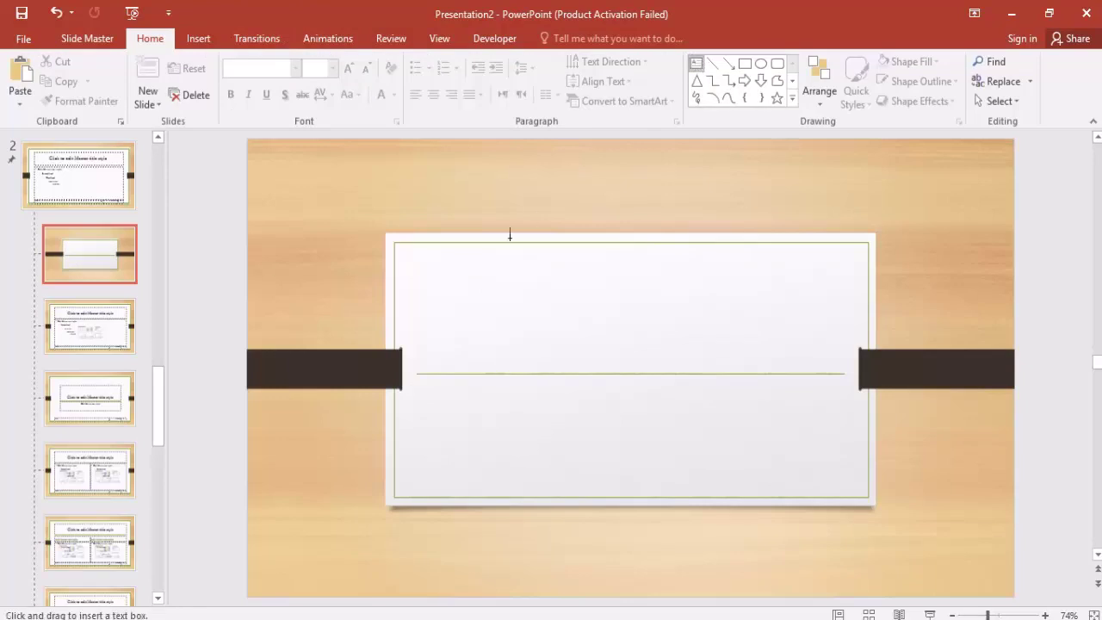
{"action": "mouse_move", "coordinate": [417, 262]}
{"action": "left_mouse_down"}
{"action": "mouse_move", "coordinate": [226, 350]}
{"action": "mouse_move", "coordinate": [822, 345]}
{"action": "left_mouse_up"}
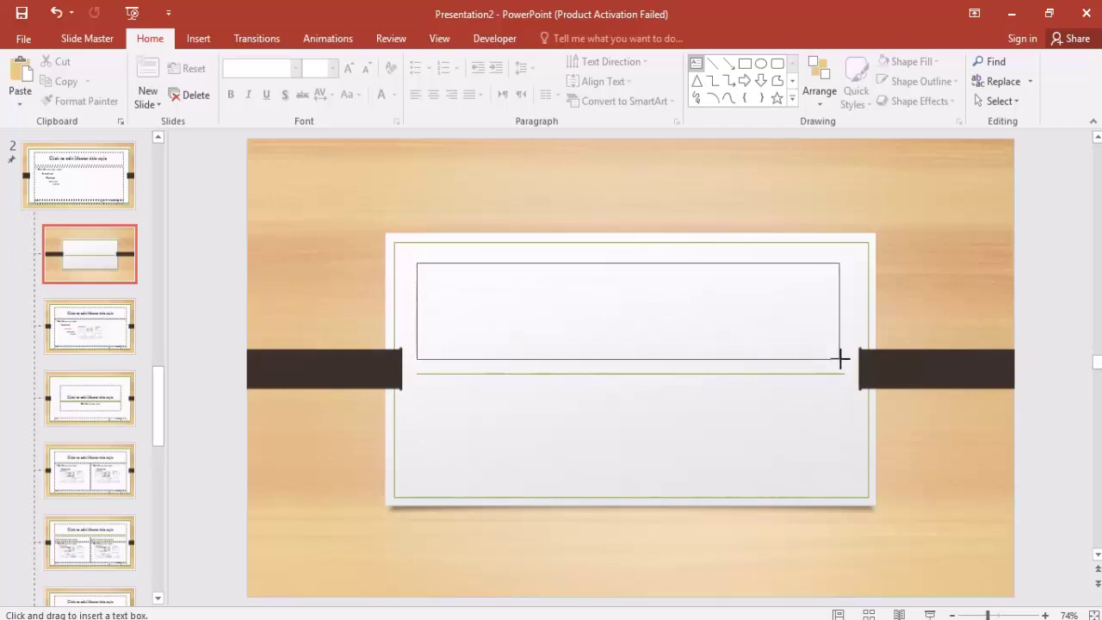
{"action": "left_click_drag", "start_coordinate": [822, 345], "coordinate": [843, 353]}
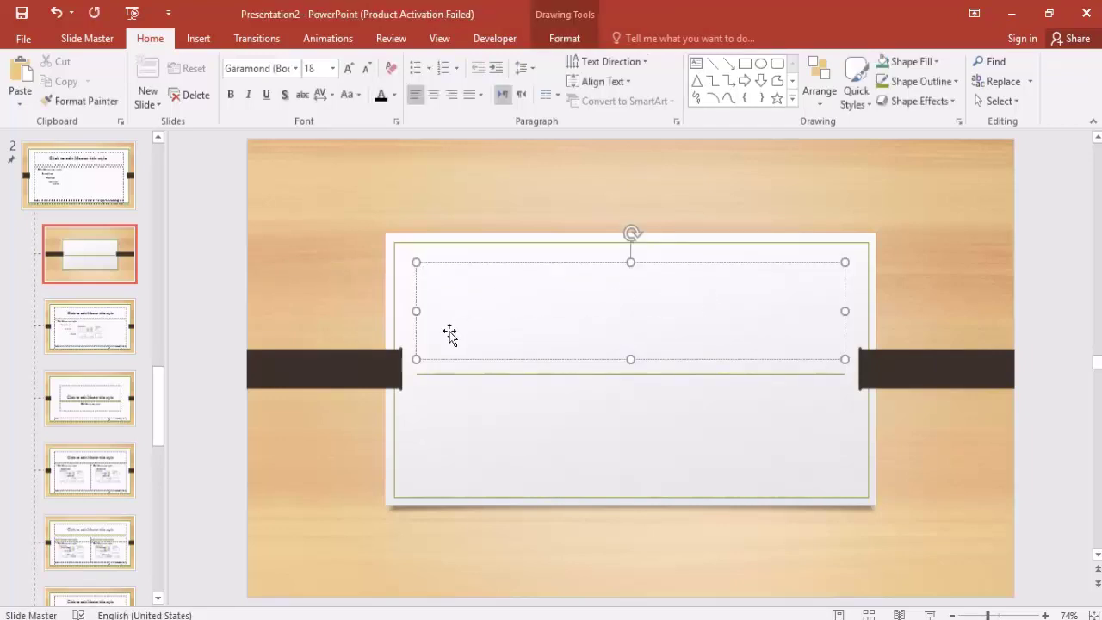
{"action": "type", "text": "Congratula"}
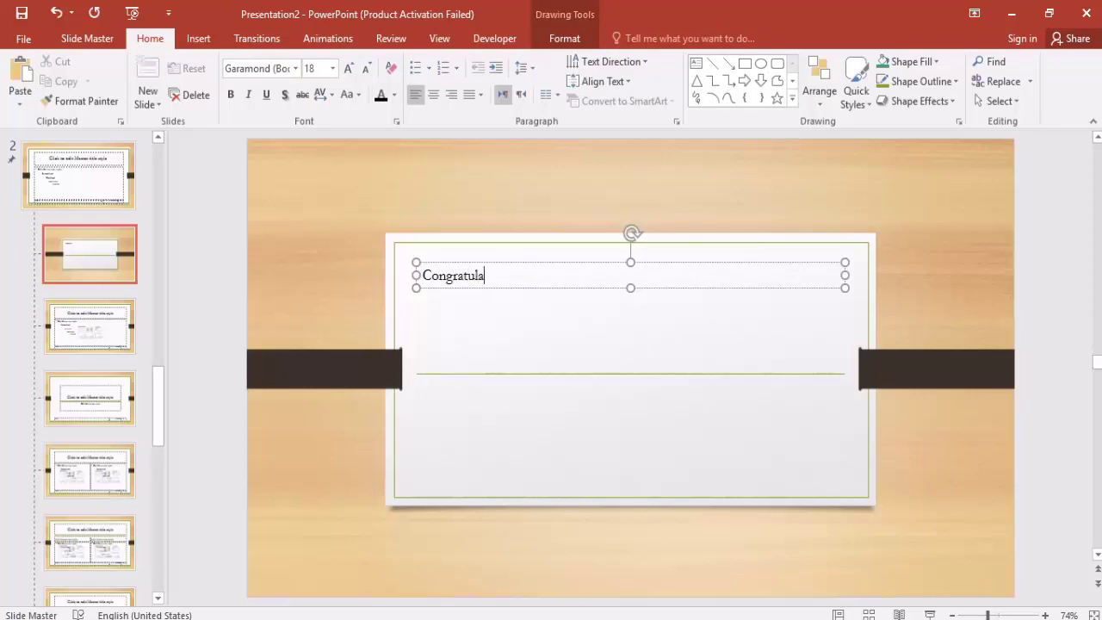
{"action": "type", "text": "tion"}
{"action": "left_click", "coordinate": [490, 286]}
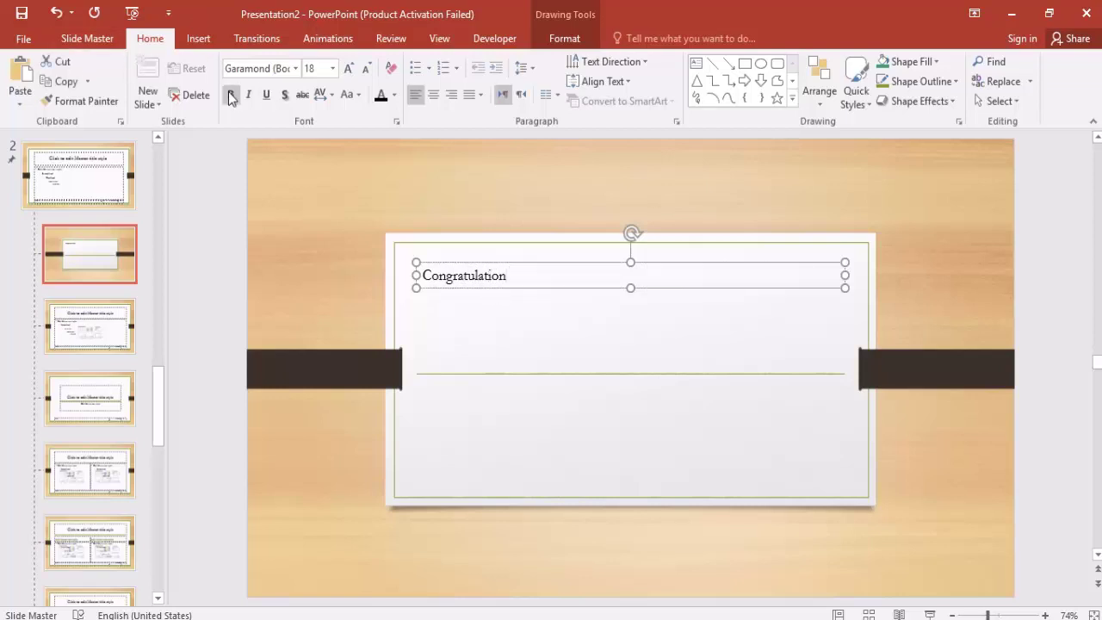
Enlarge the Congratulation text to 60 pt and centre it in its box.
{"action": "left_click", "coordinate": [349, 68]}
{"action": "left_click", "coordinate": [348, 68]}
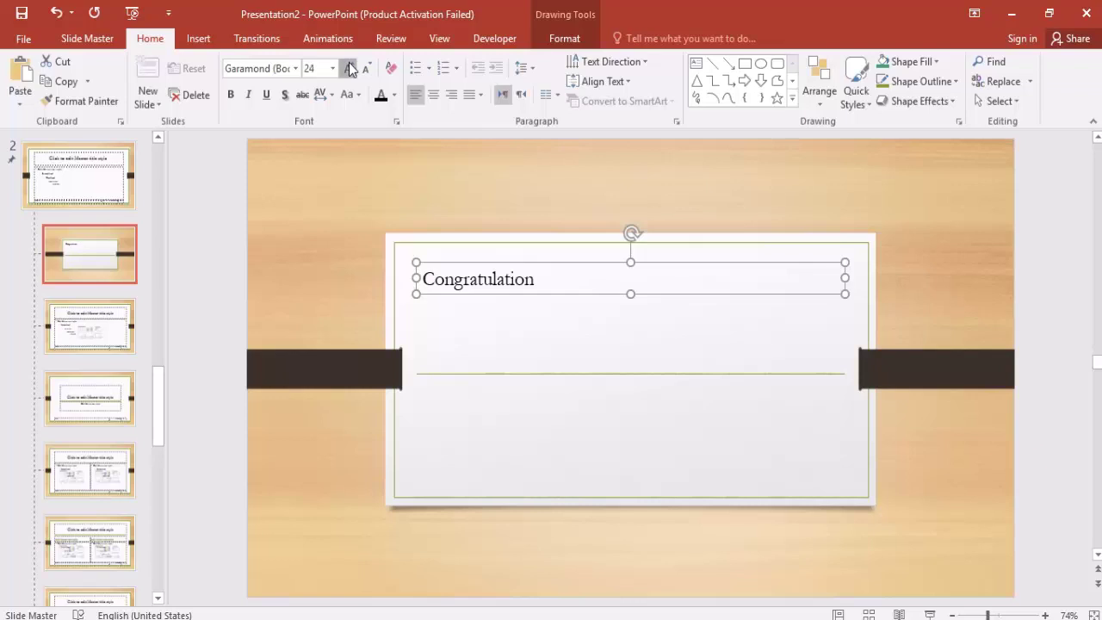
{"action": "left_click", "coordinate": [348, 68]}
{"action": "left_click", "coordinate": [349, 68]}
{"action": "left_click", "coordinate": [348, 68]}
{"action": "left_click", "coordinate": [348, 68]}
{"action": "left_click", "coordinate": [348, 68]}
{"action": "left_click", "coordinate": [349, 68]}
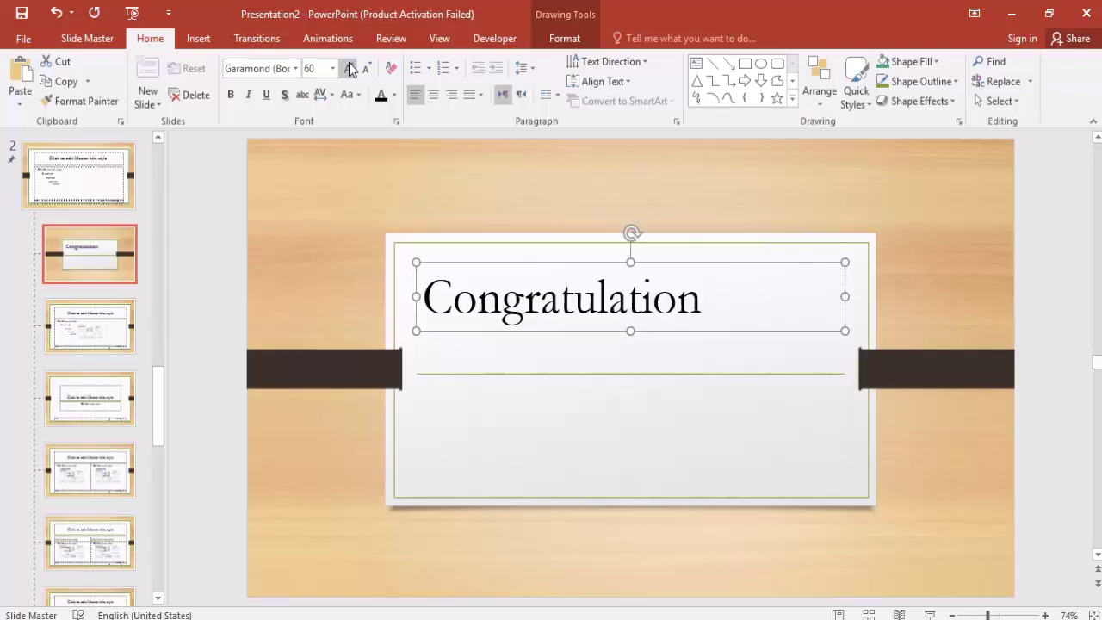
{"action": "left_click", "coordinate": [433, 94]}
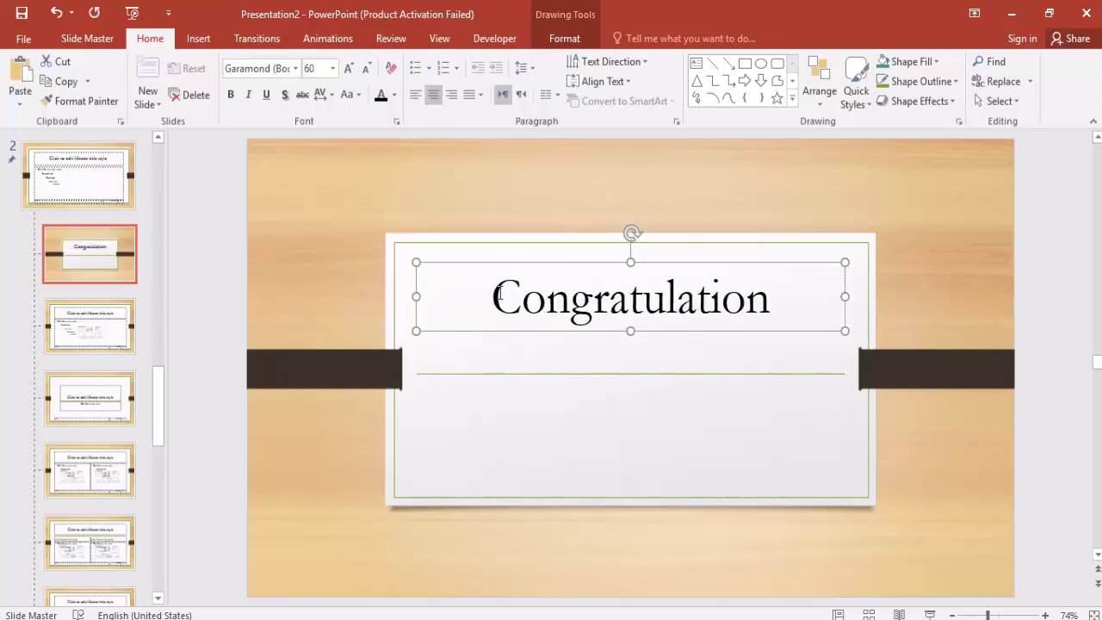
{"action": "left_click", "coordinate": [695, 63]}
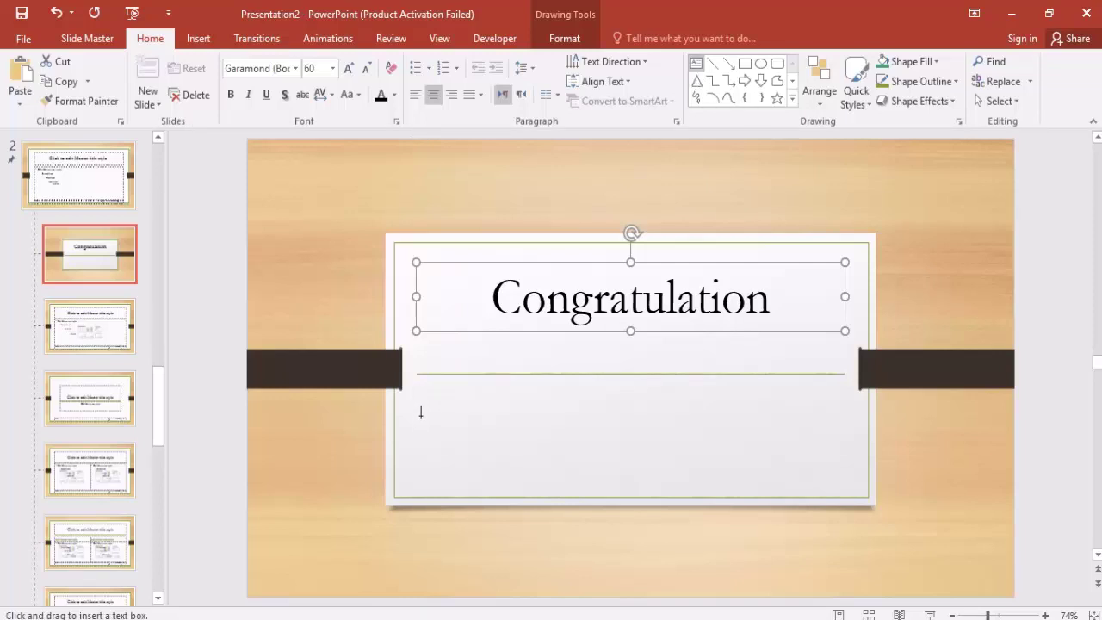
Add a 'Your points' text box below the divider line and enlarge it to 24 pt.
{"action": "left_click_drag", "start_coordinate": [423, 411], "coordinate": [609, 443]}
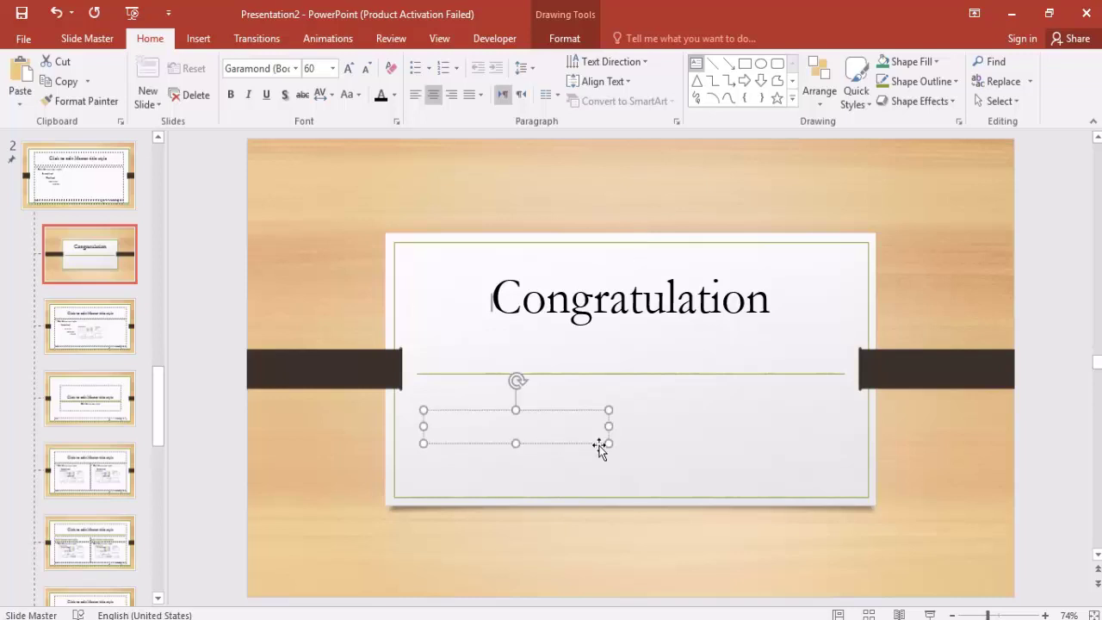
{"action": "type", "text": "Y"}
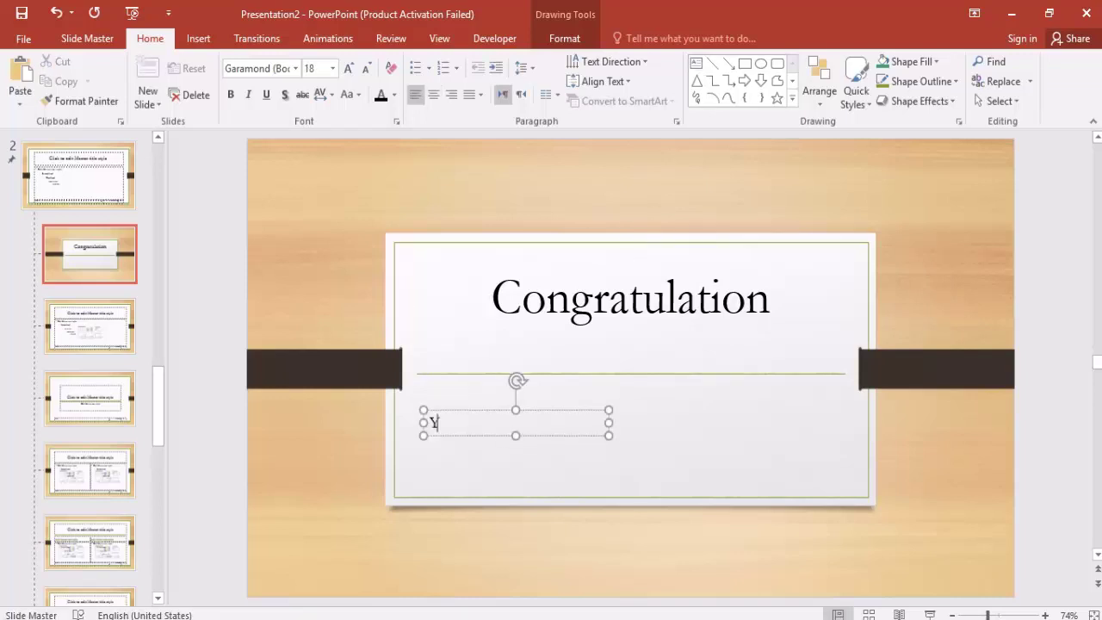
{"action": "type", "text": "our "}
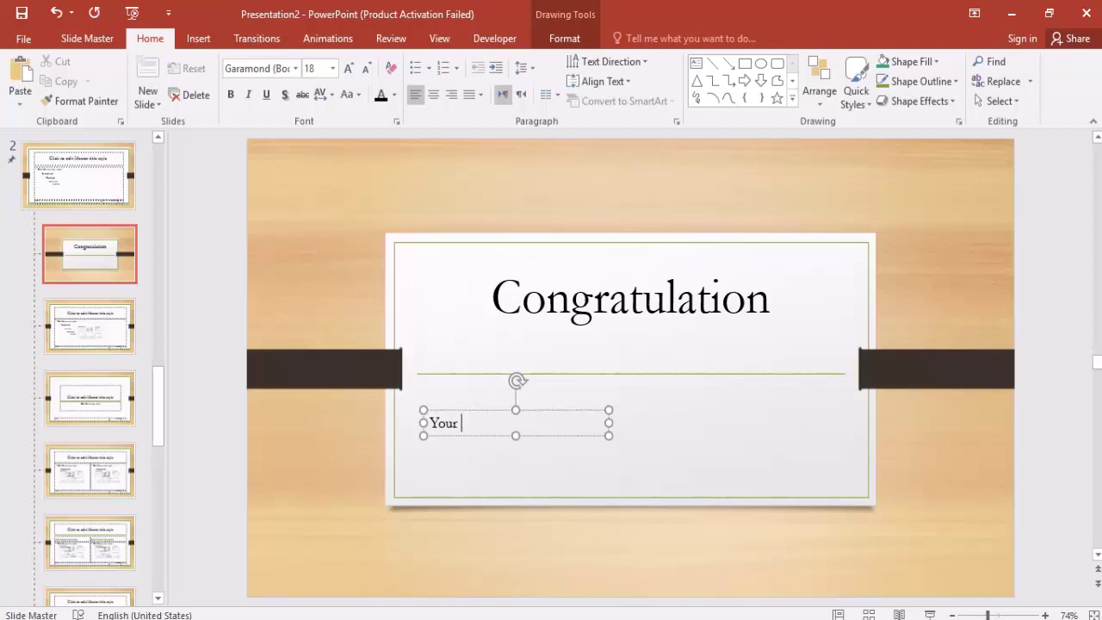
{"action": "type", "text": "points"}
{"action": "left_click_drag", "start_coordinate": [528, 435], "coordinate": [571, 444]}
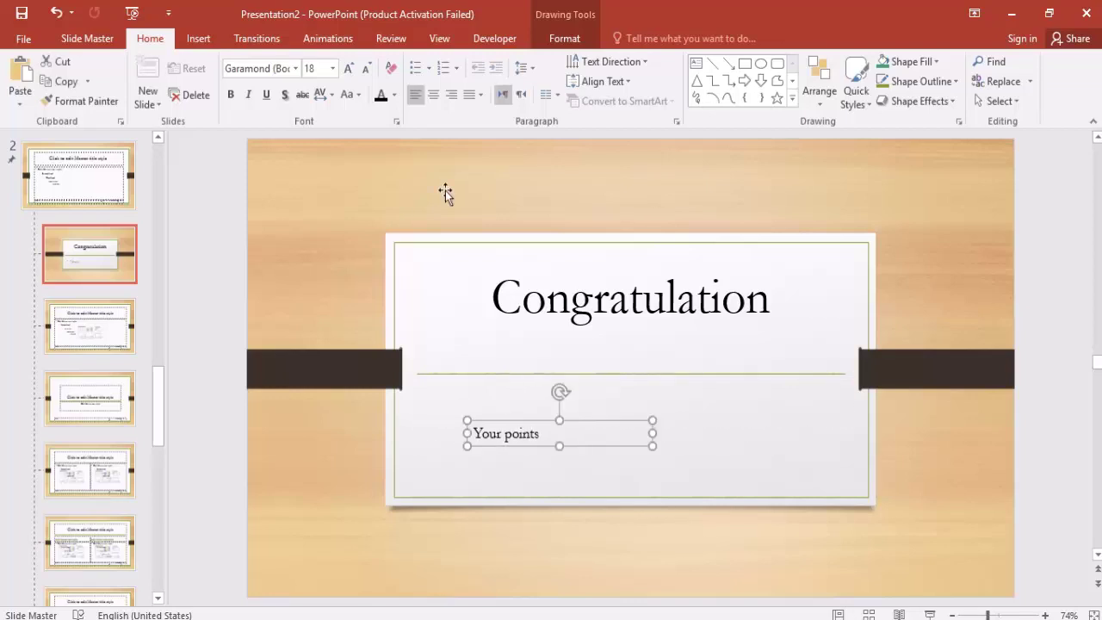
{"action": "left_click", "coordinate": [346, 67]}
{"action": "left_click", "coordinate": [347, 68]}
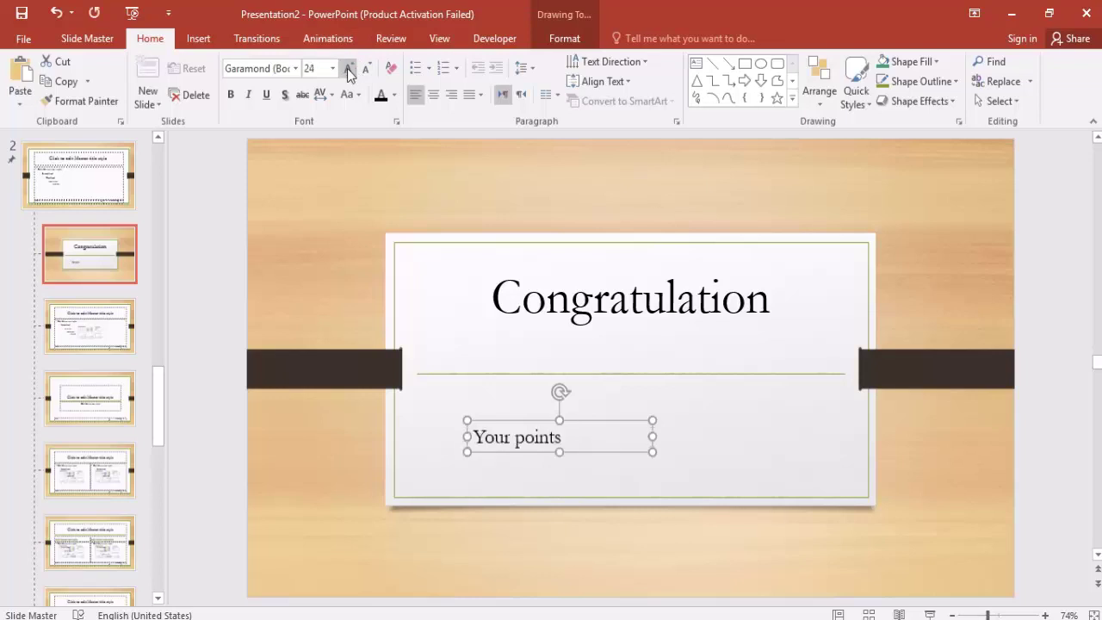
{"action": "left_click", "coordinate": [469, 360]}
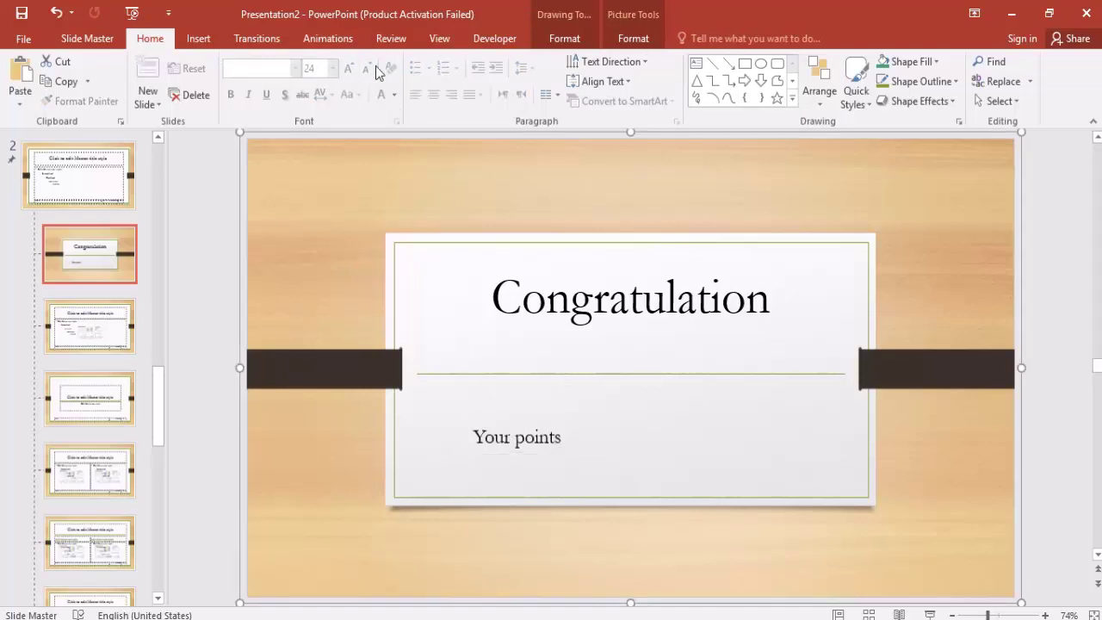
Enable the Developer tab through Options > Customize Ribbon, leaving its checkbox checked.
{"action": "left_click", "coordinate": [488, 44]}
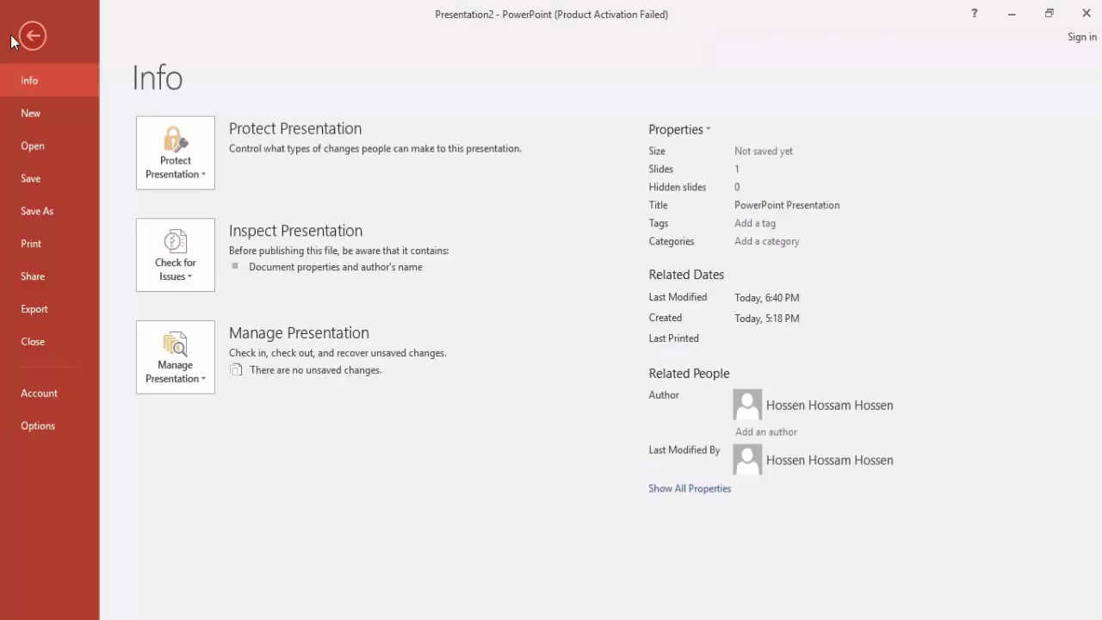
{"action": "left_click", "coordinate": [45, 434]}
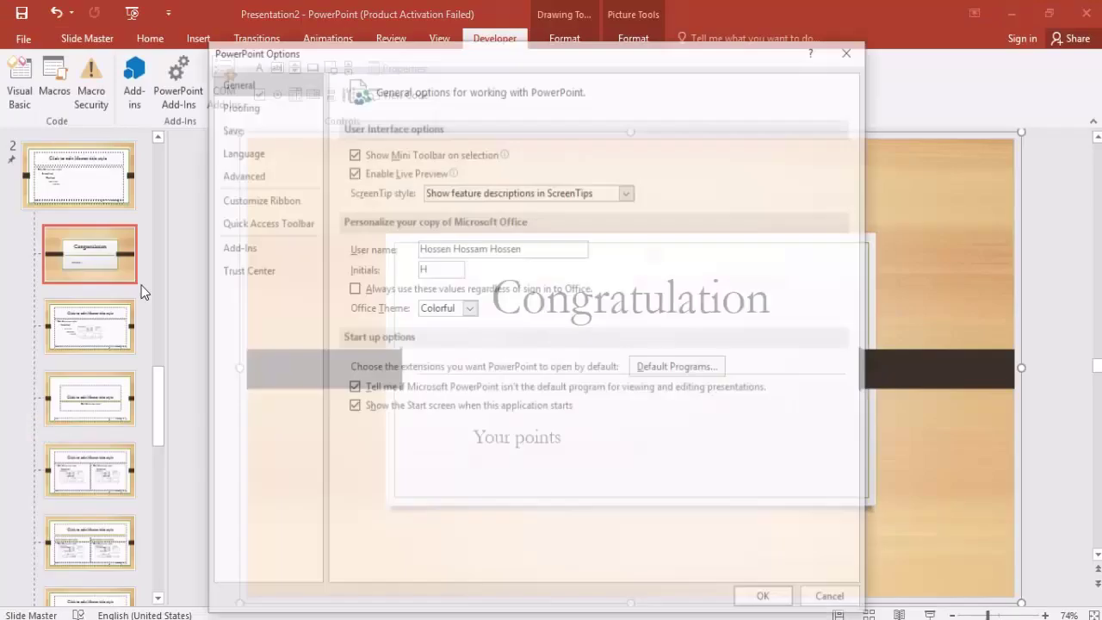
{"action": "left_click", "coordinate": [256, 199]}
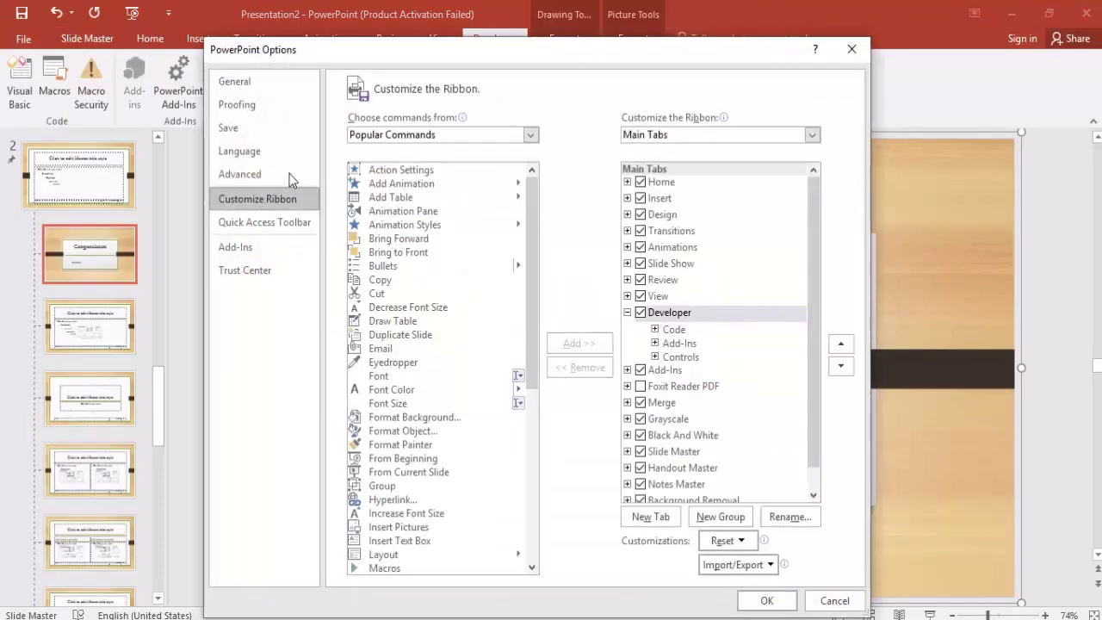
{"action": "left_click", "coordinate": [638, 314]}
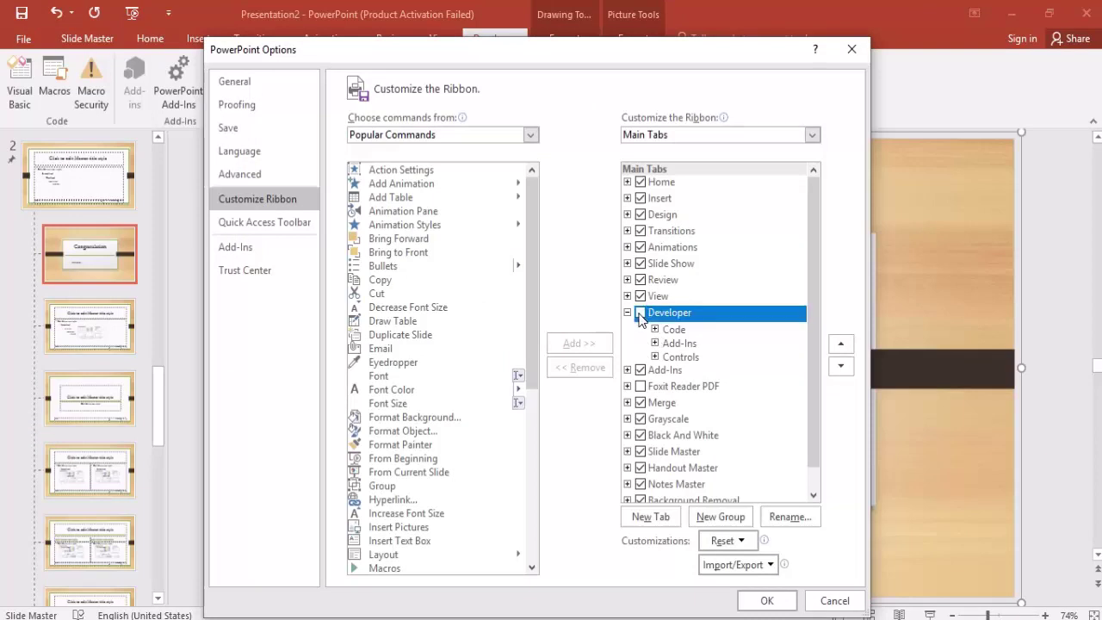
{"action": "left_click", "coordinate": [639, 315]}
{"action": "left_click", "coordinate": [766, 601]}
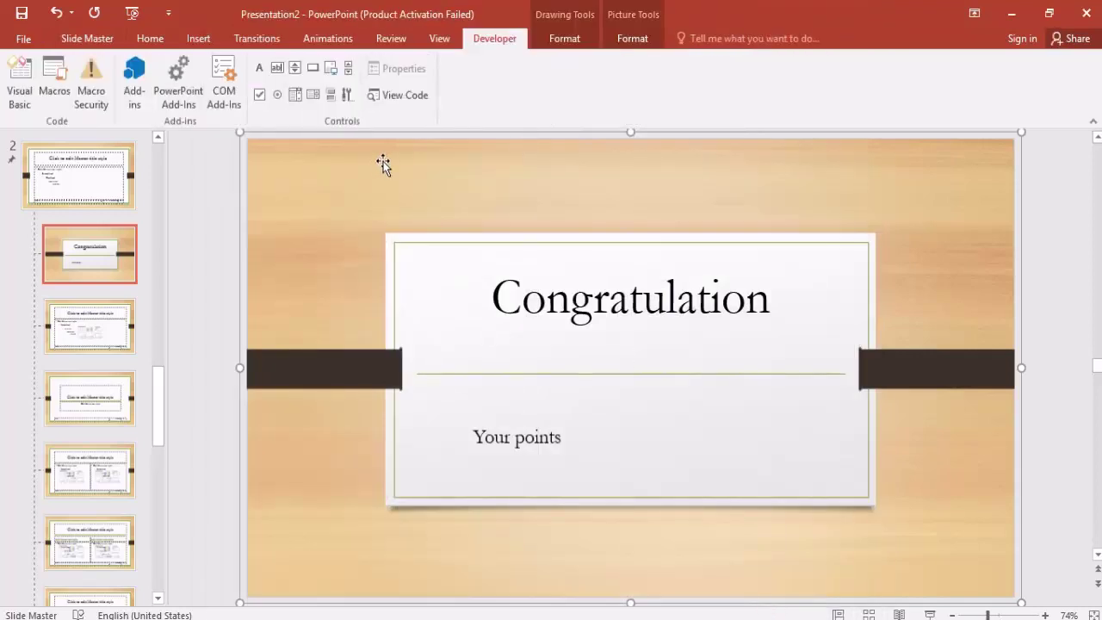
Draw a Label ActiveX control, Label1, to the right of the Your points caption.
{"action": "left_click", "coordinate": [260, 72]}
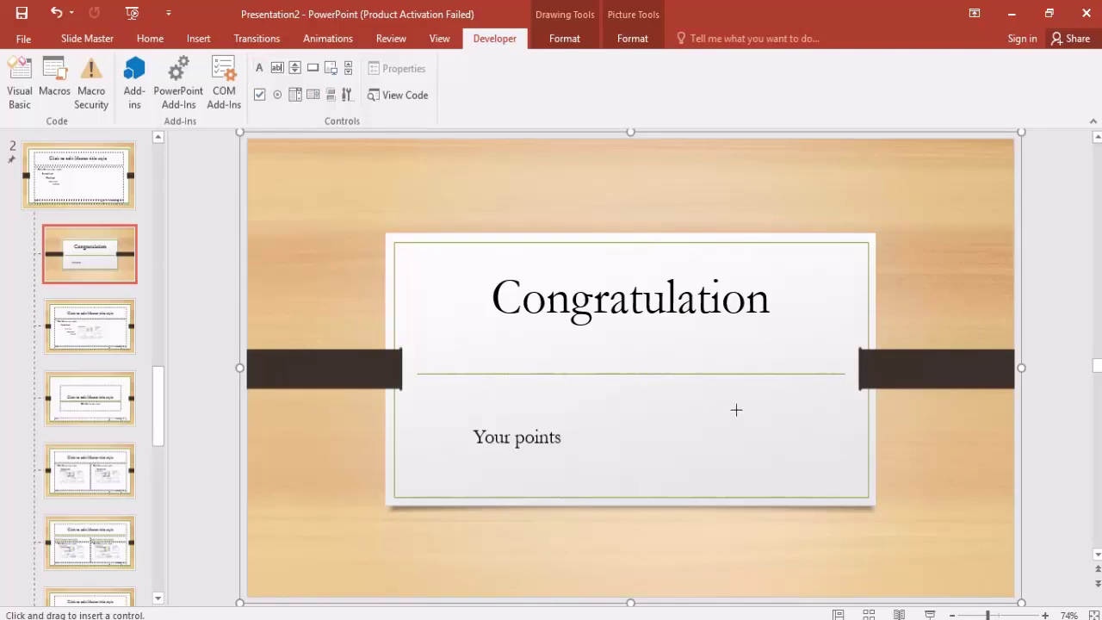
{"action": "mouse_move", "coordinate": [741, 397]}
{"action": "left_mouse_down"}
{"action": "mouse_move", "coordinate": [831, 606]}
{"action": "mouse_move", "coordinate": [807, 445]}
{"action": "left_mouse_up"}
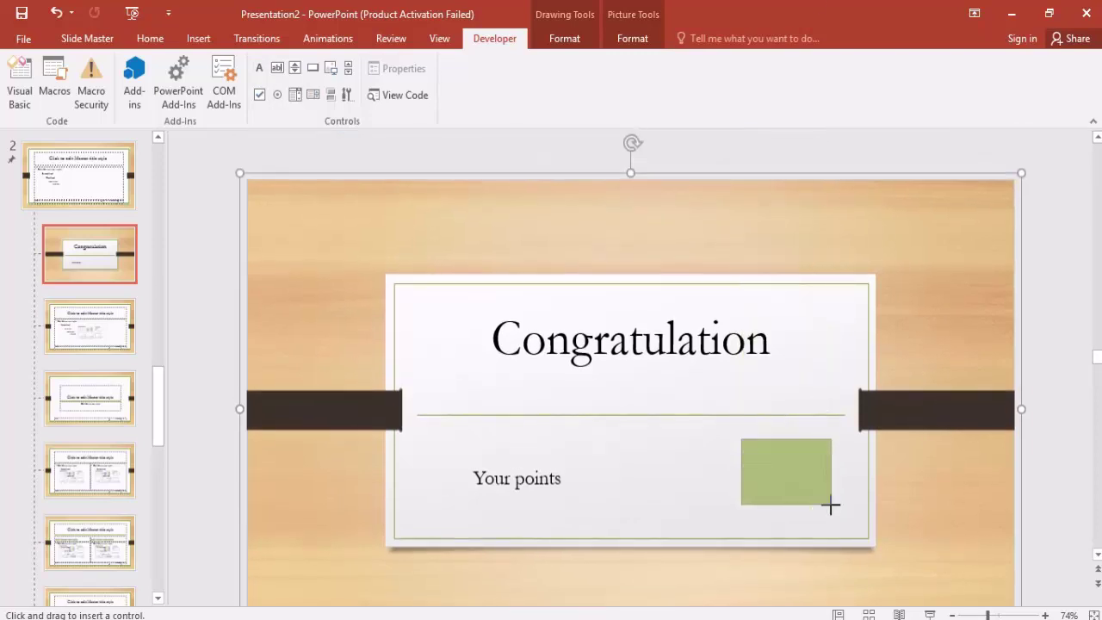
{"action": "left_click_drag", "start_coordinate": [808, 445], "coordinate": [832, 496]}
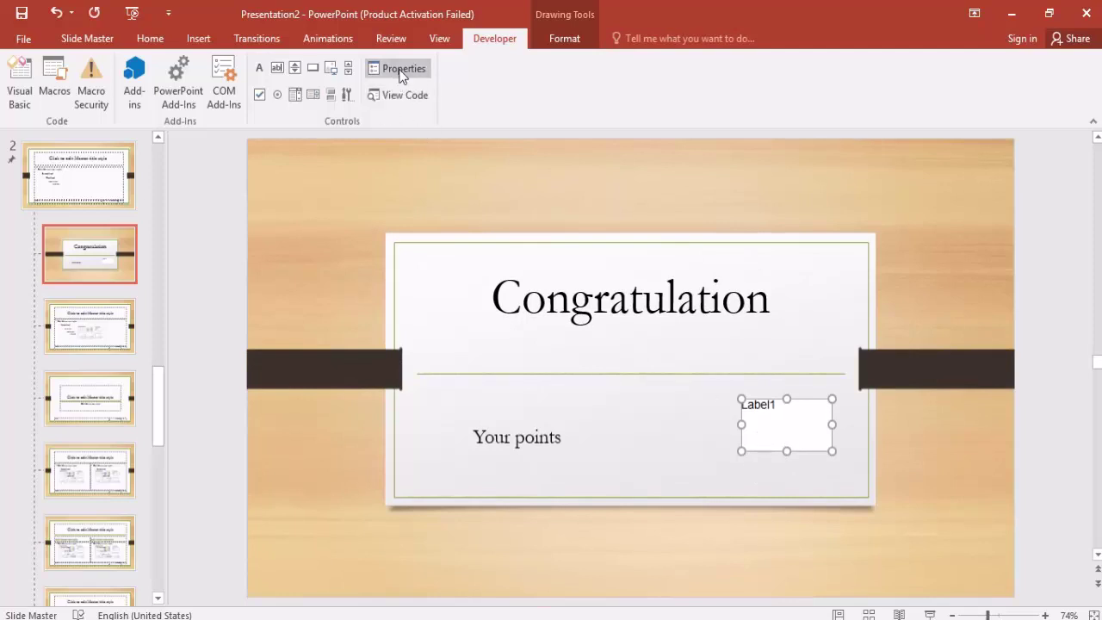
In the label's Properties, set (Name) to Points and Caption to 0.
{"action": "left_click", "coordinate": [400, 73]}
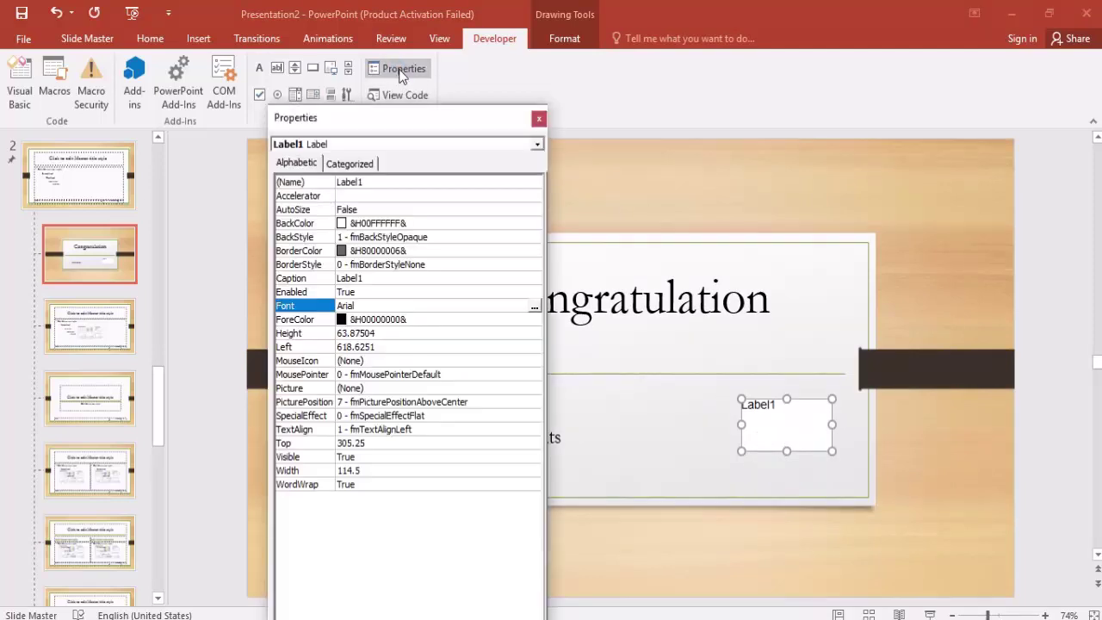
{"action": "left_click", "coordinate": [371, 183]}
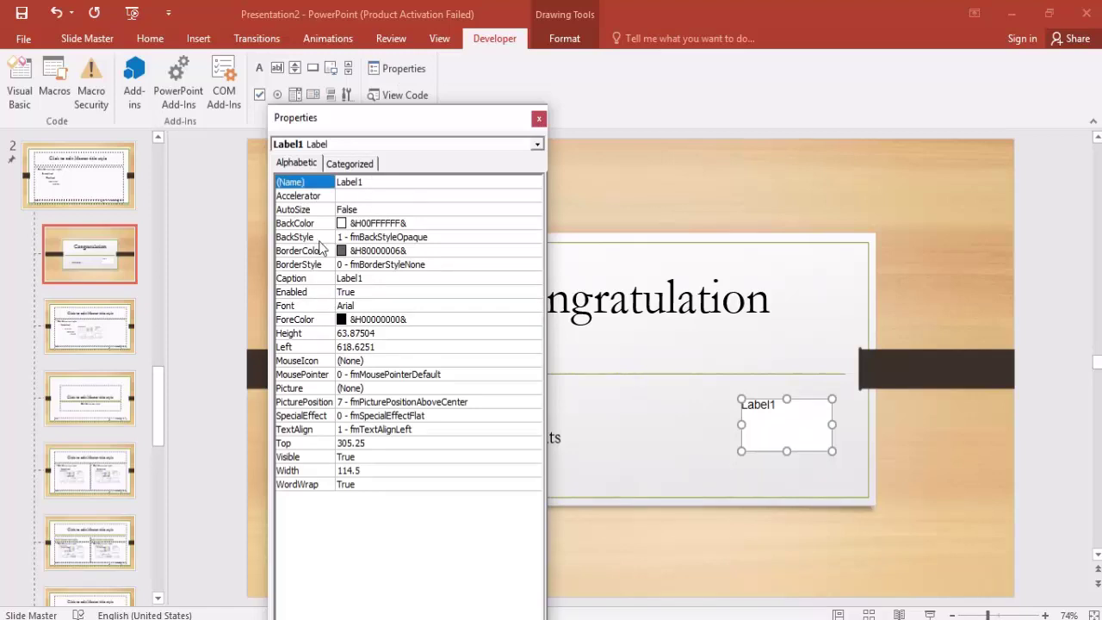
{"action": "double_click", "coordinate": [368, 181]}
{"action": "type", "text": "Points"}
{"action": "left_click", "coordinate": [308, 279]}
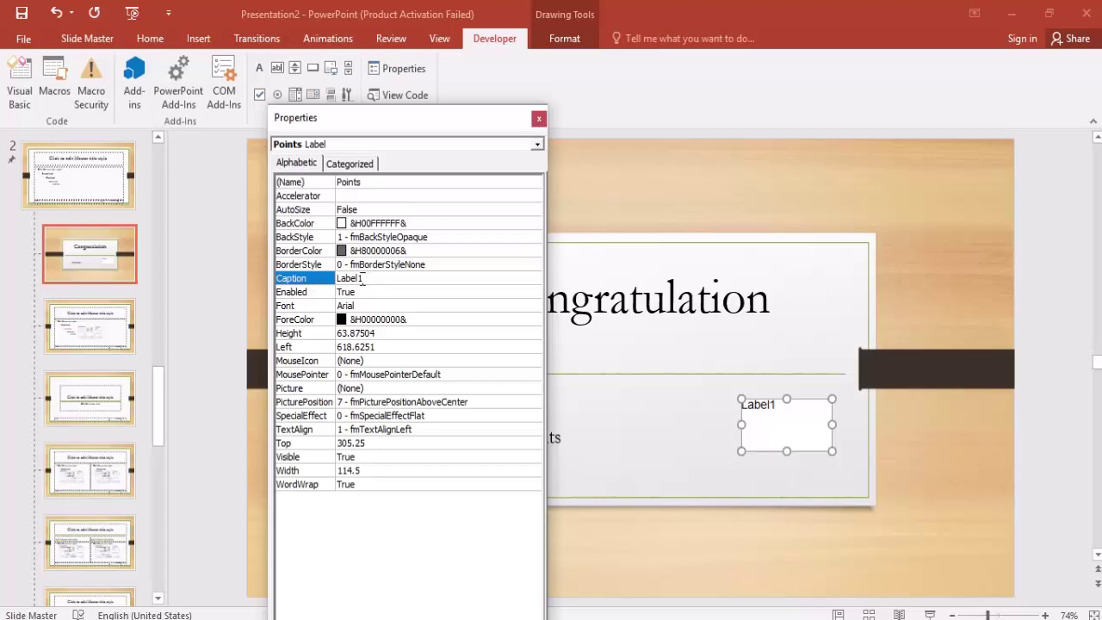
{"action": "double_click", "coordinate": [362, 277]}
{"action": "type", "text": "0"}
Set the Points label font to Bold, size 36.
{"action": "left_click", "coordinate": [345, 307]}
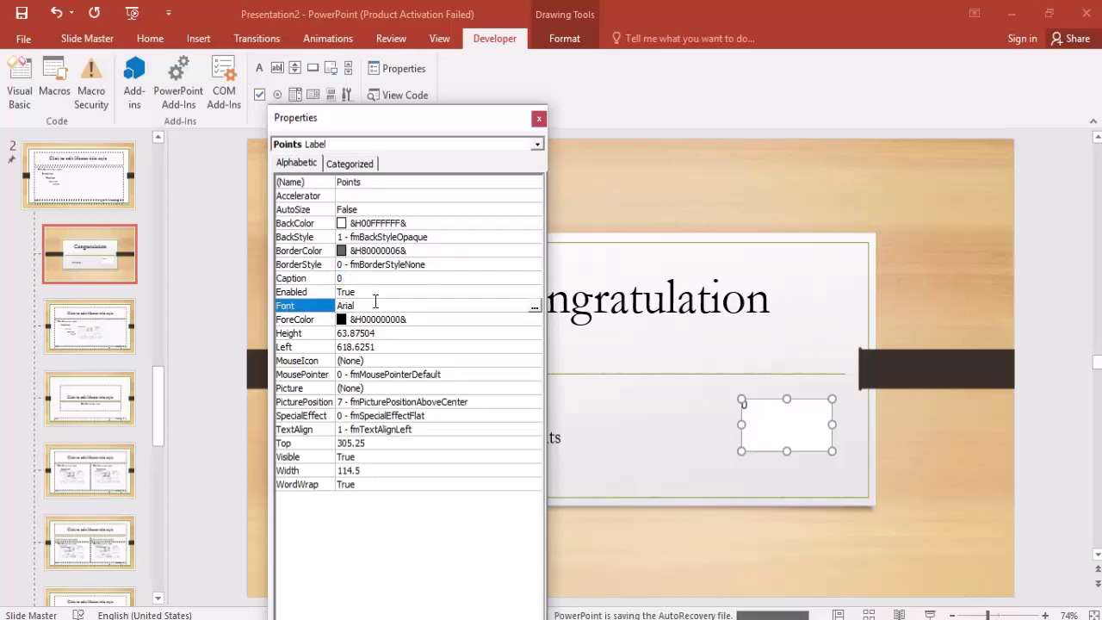
{"action": "left_click", "coordinate": [533, 307]}
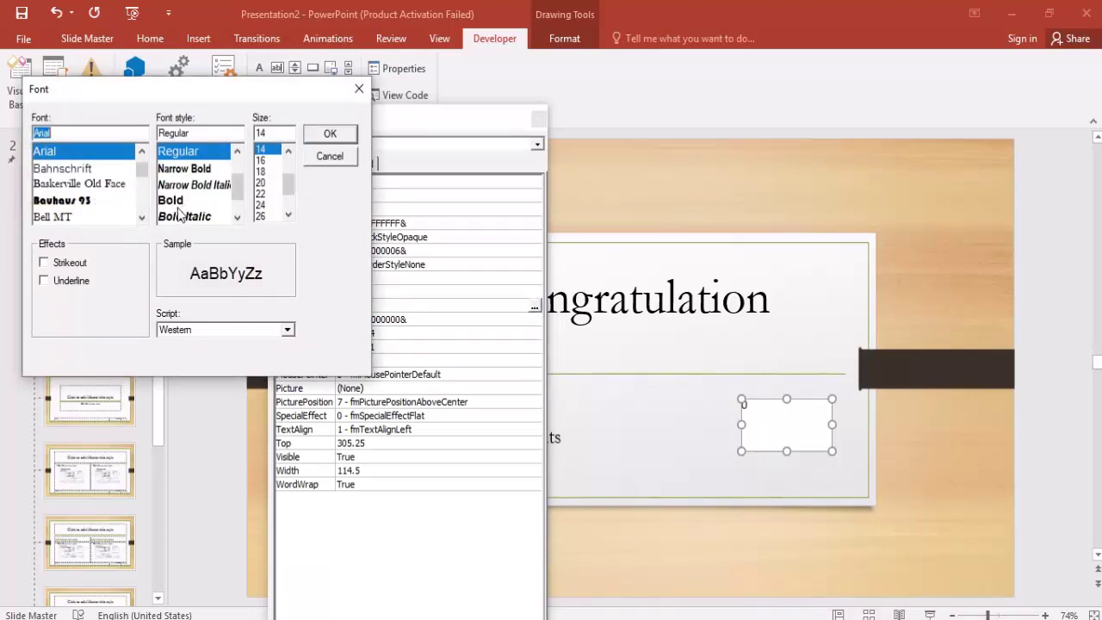
{"action": "left_click", "coordinate": [178, 202]}
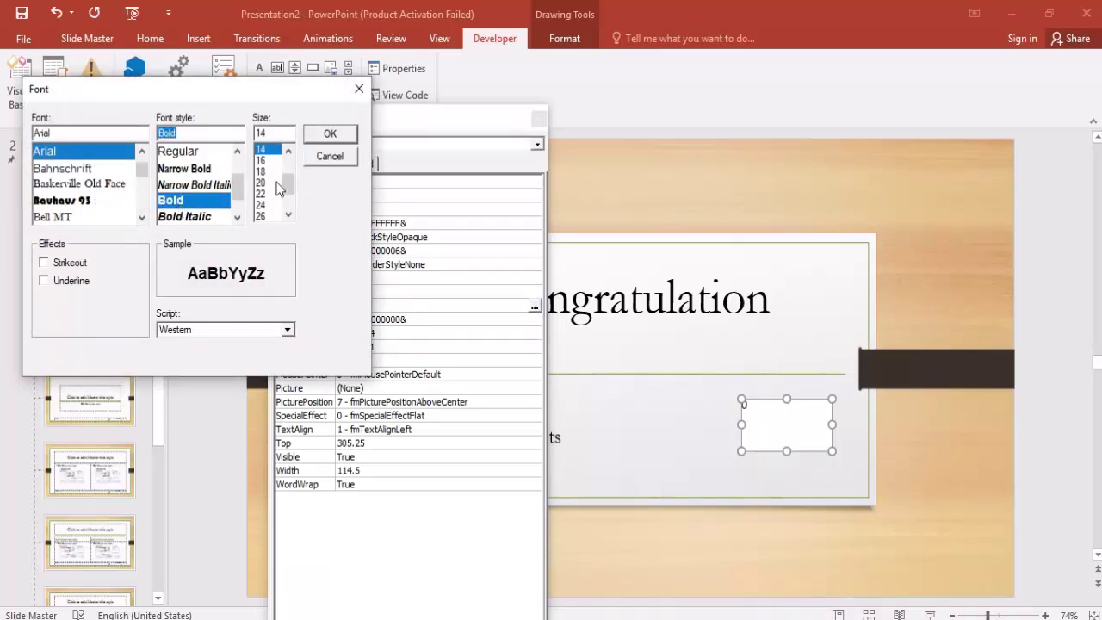
{"action": "scroll", "coordinate": [287, 190], "scroll_direction": "down", "scroll_amount": 1}
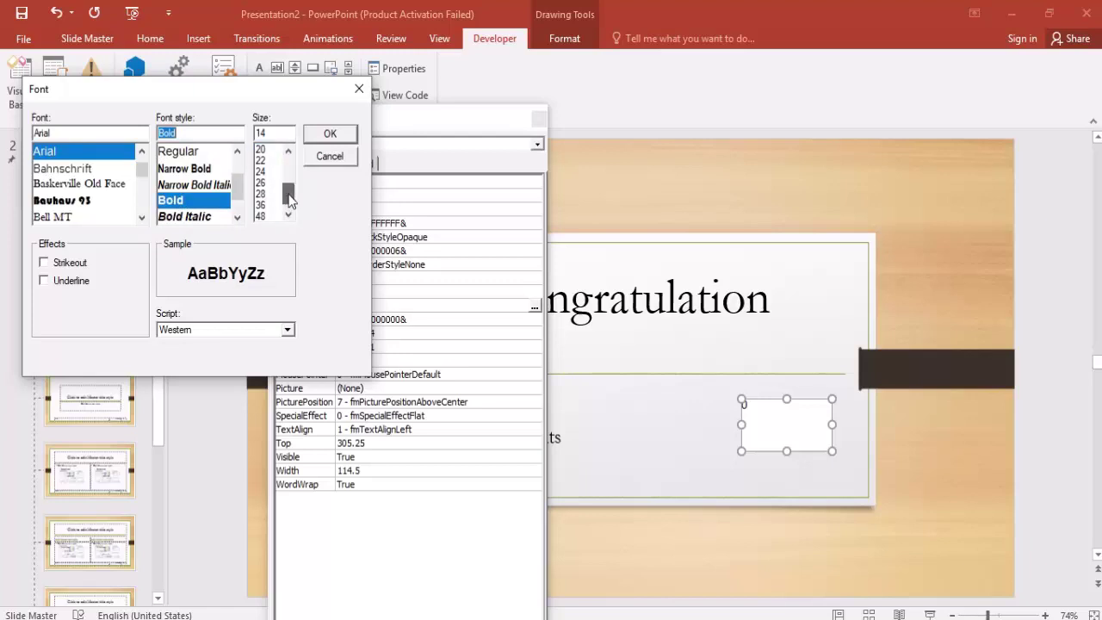
{"action": "left_click", "coordinate": [260, 205]}
{"action": "left_click", "coordinate": [332, 134]}
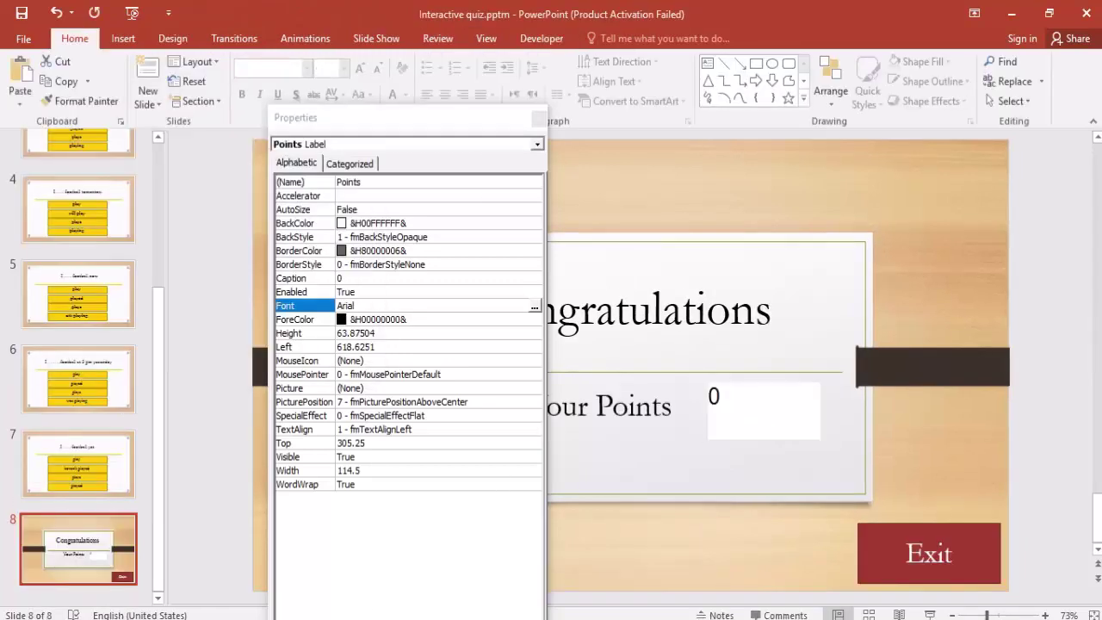
Move 'Your points' beside the 0 score label and open the Points label's click-event code.
{"action": "mouse_move", "coordinate": [263, 616]}
{"action": "left_click", "coordinate": [118, 585]}
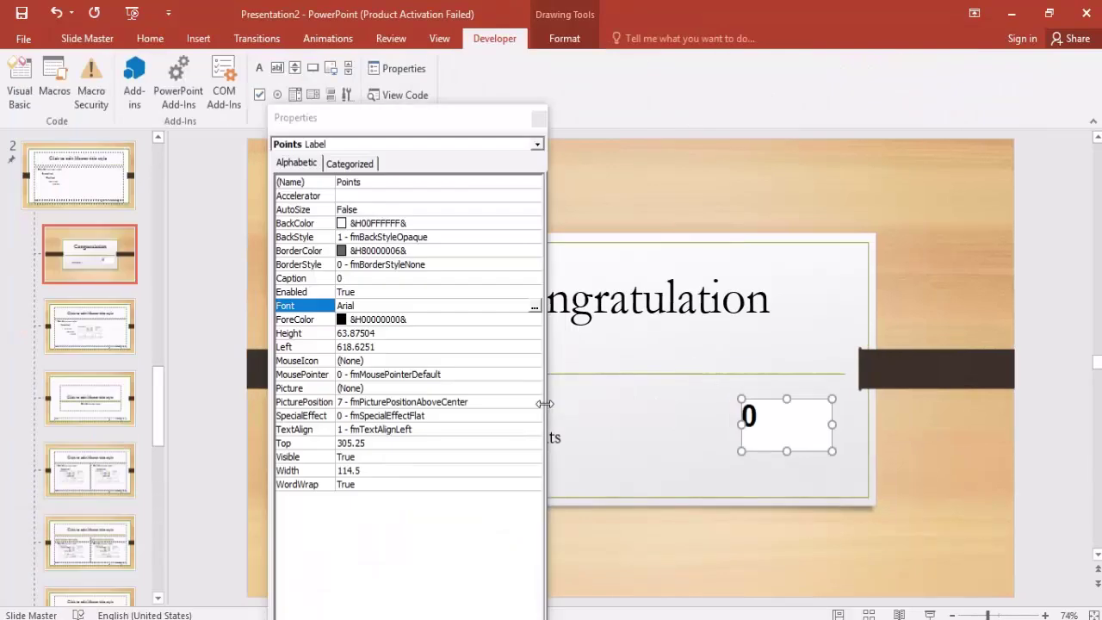
{"action": "left_click", "coordinate": [537, 119]}
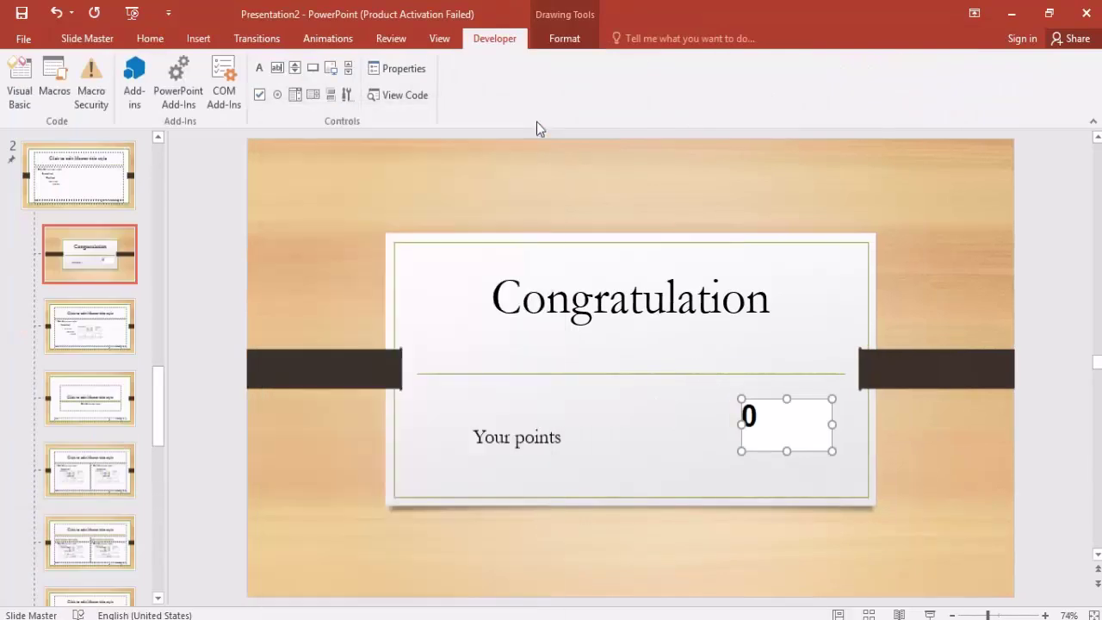
{"action": "left_click", "coordinate": [509, 440]}
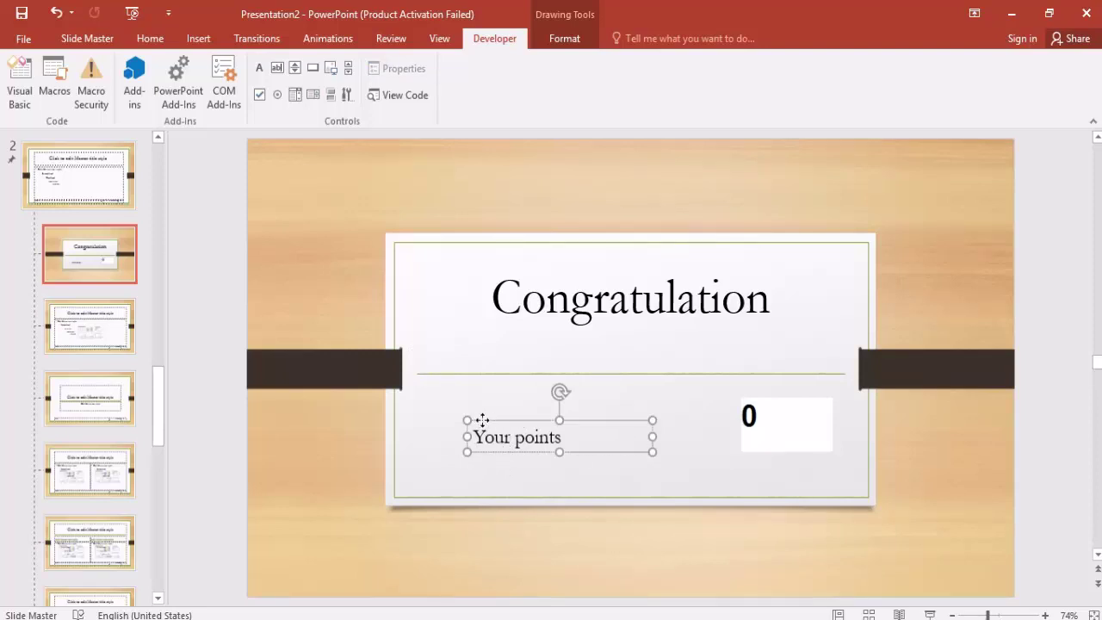
{"action": "left_click_drag", "start_coordinate": [482, 421], "coordinate": [601, 412]}
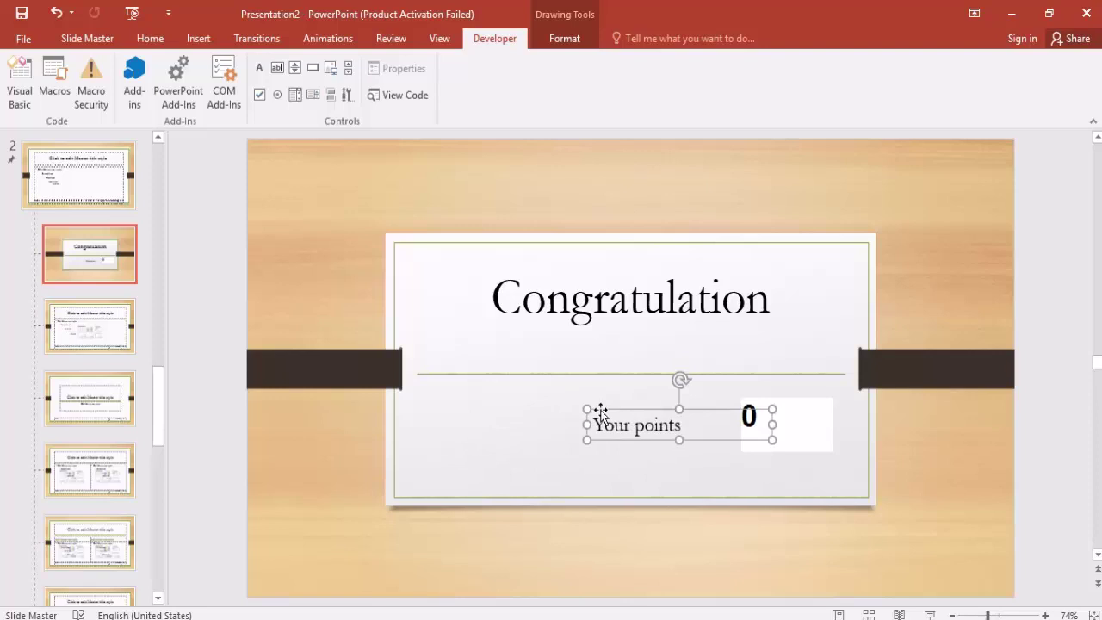
{"action": "left_click", "coordinate": [568, 473]}
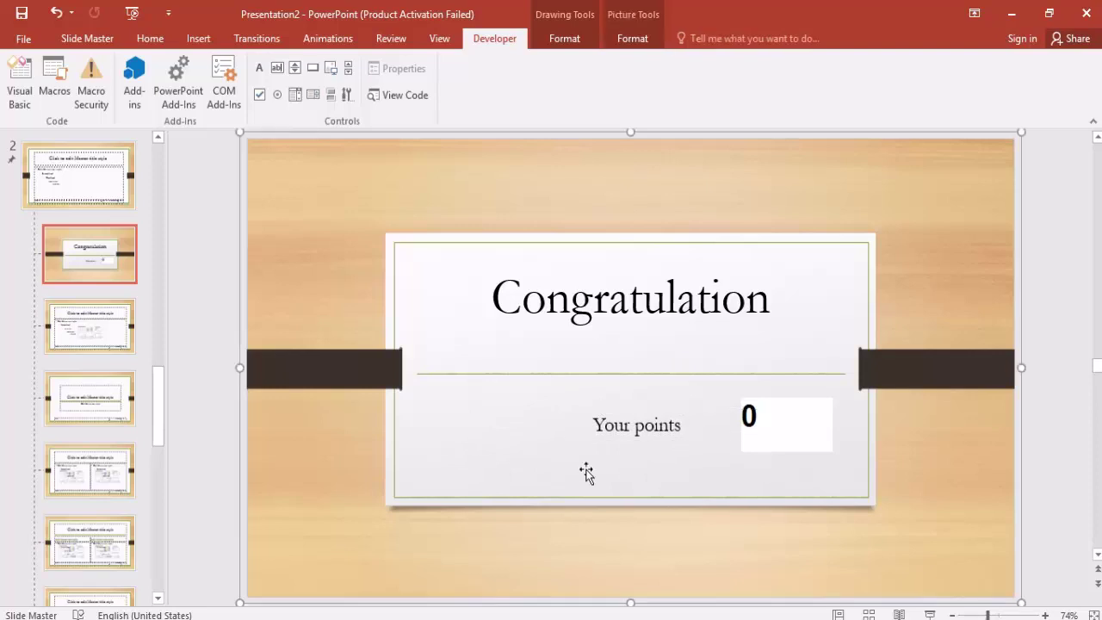
{"action": "double_click", "coordinate": [752, 440]}
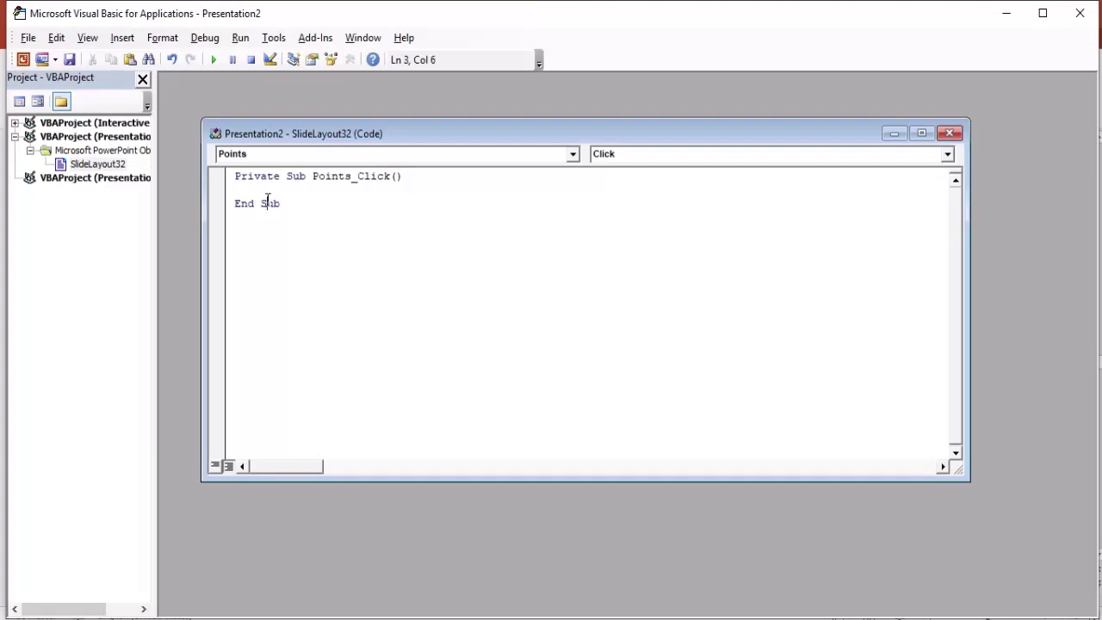
Replace the empty Points_Click stub with all the macro code copied from code.txt.
{"action": "key", "text": "ctrl+a"}
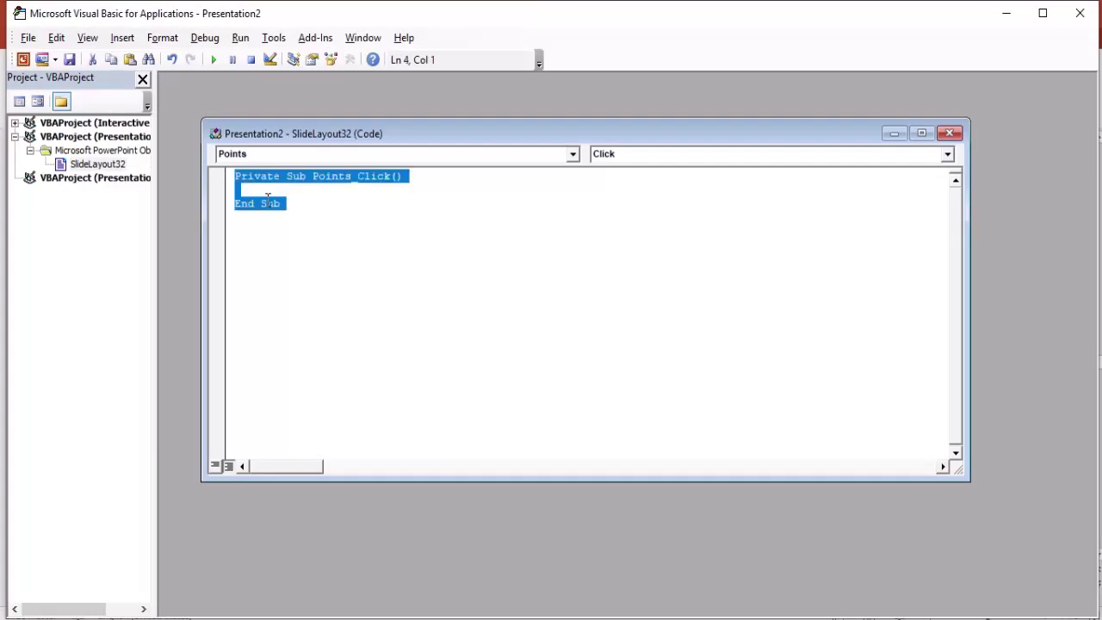
{"action": "key", "text": "Delete"}
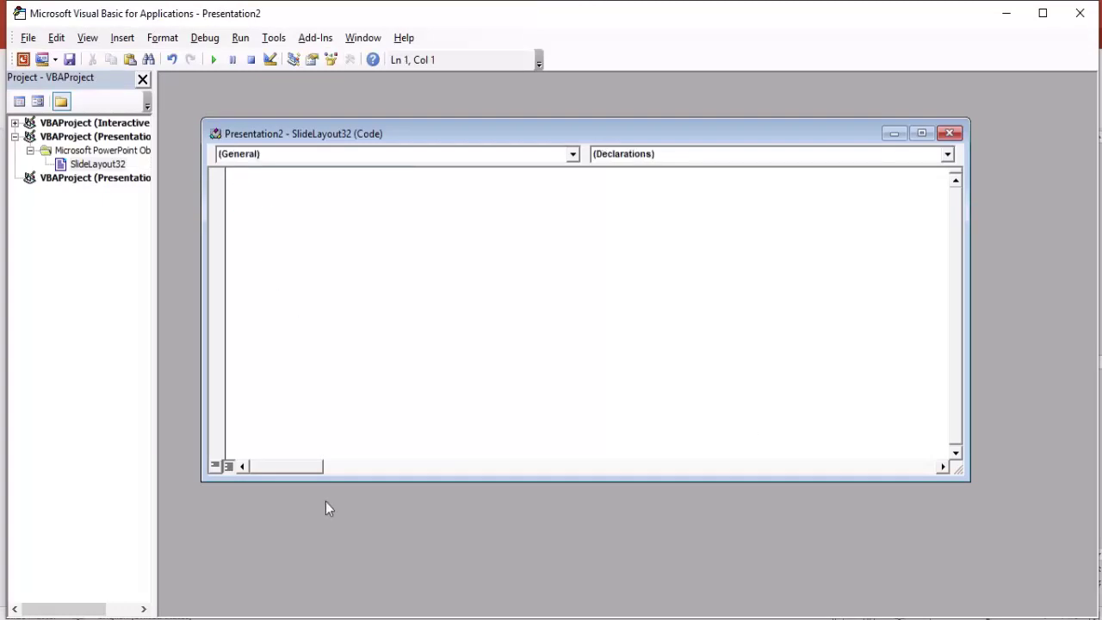
{"action": "key", "text": "alt+Tab"}
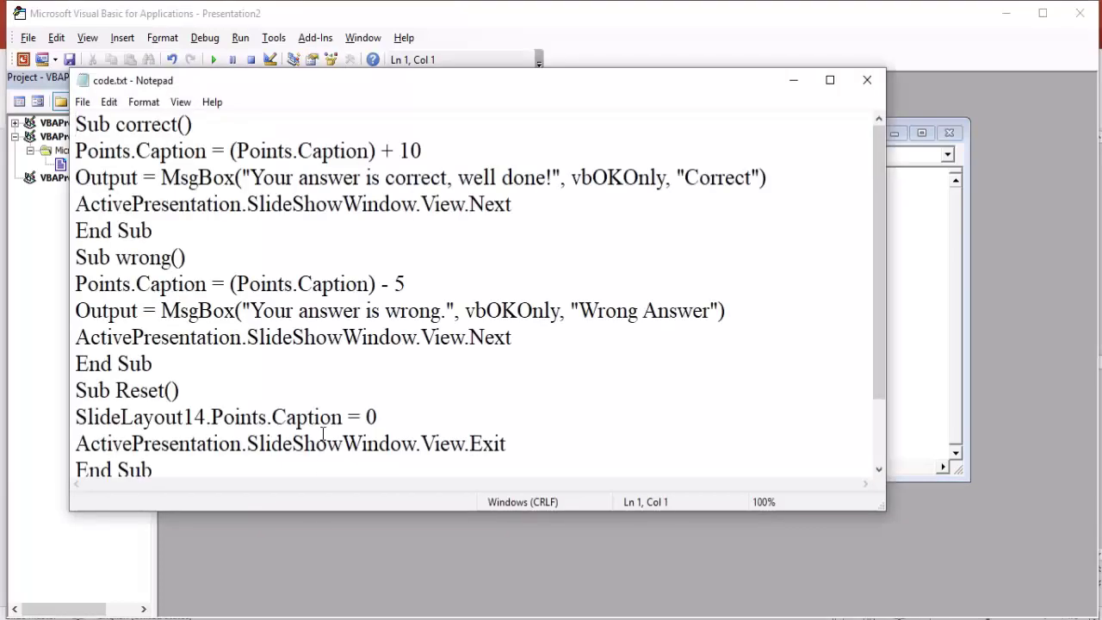
{"action": "left_click", "coordinate": [327, 443]}
{"action": "key", "text": "ctrl+a"}
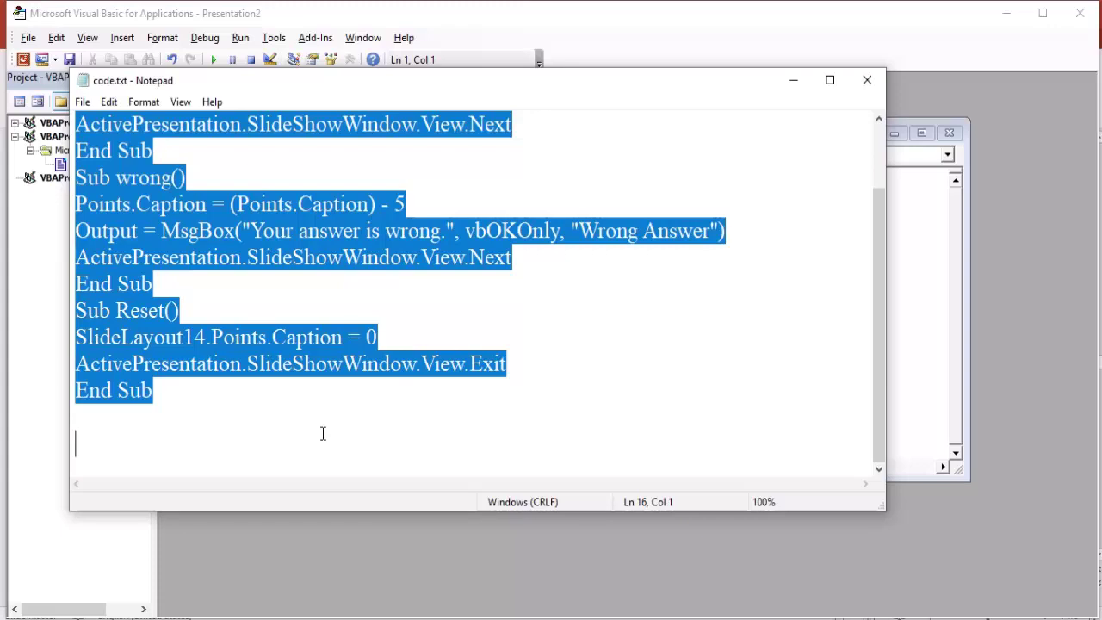
{"action": "left_click", "coordinate": [869, 82]}
{"action": "type", "text": "Sub correct() Points.Caption = (Points.Caption) + 10 Output = MsgBox(\"Your answer is correct, well done!\", vbOKOnly, \"Correct\") ActivePresentation.SlideShowWindow.View.Next End Sub Sub wrong() Points.Caption = (Points.Caption) - 5 Output = MsgBox(\"Your answer is wrong.\", vbOKOnly, \"Wrong Answer\") ActivePresentation.SlideShowWindow.View.Next End Sub Sub Reset() SlideLayout14.Points.Caption = 0 ActivePresentation.SlideShowWindow.View.Exit End Sub"}
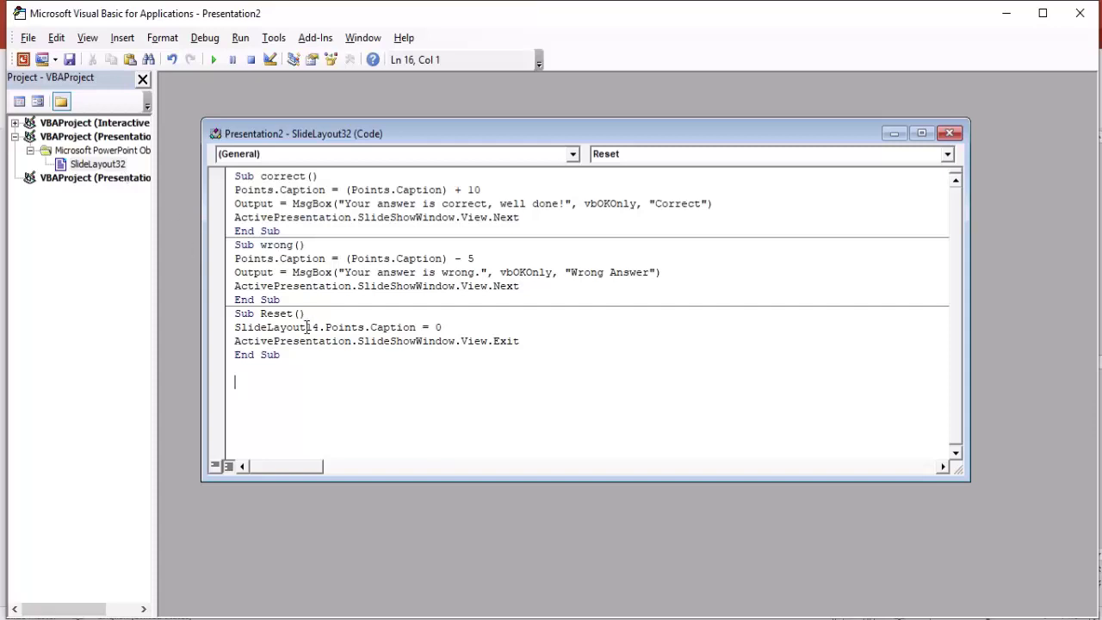
Change SlideLayout14 to SlideLayout32 in the Reset macro and close the code window.
{"action": "left_click_drag", "start_coordinate": [306, 327], "coordinate": [319, 327]}
{"action": "type", "text": "32"}
{"action": "left_click", "coordinate": [949, 133]}
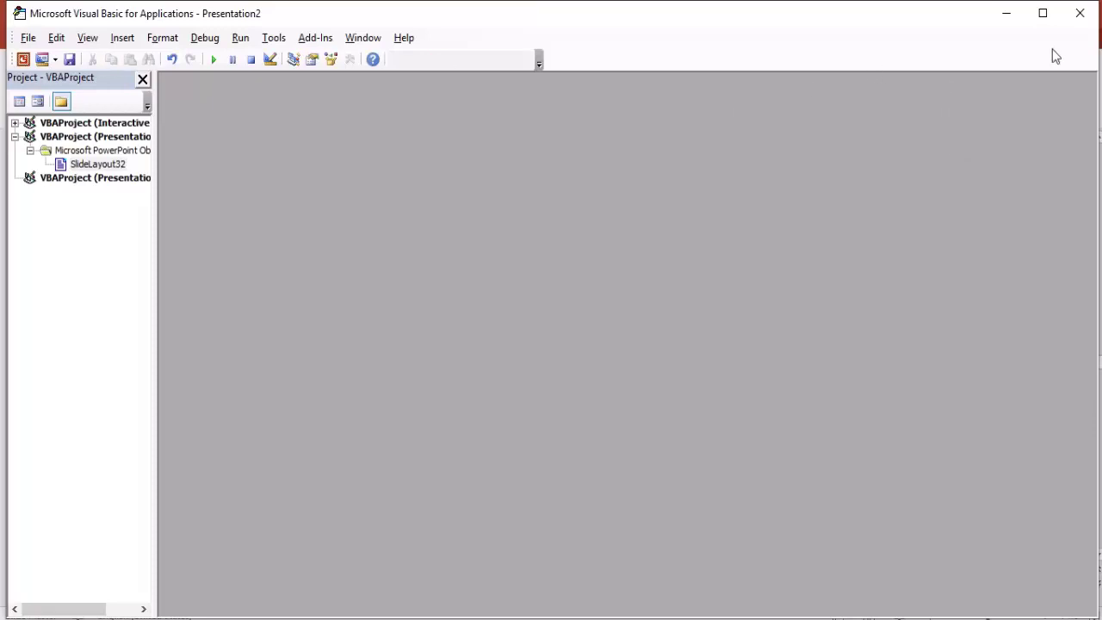
Leave the VBA editor and Slide Master view for the blank slide, starting a new text box.
{"action": "left_click", "coordinate": [1080, 12]}
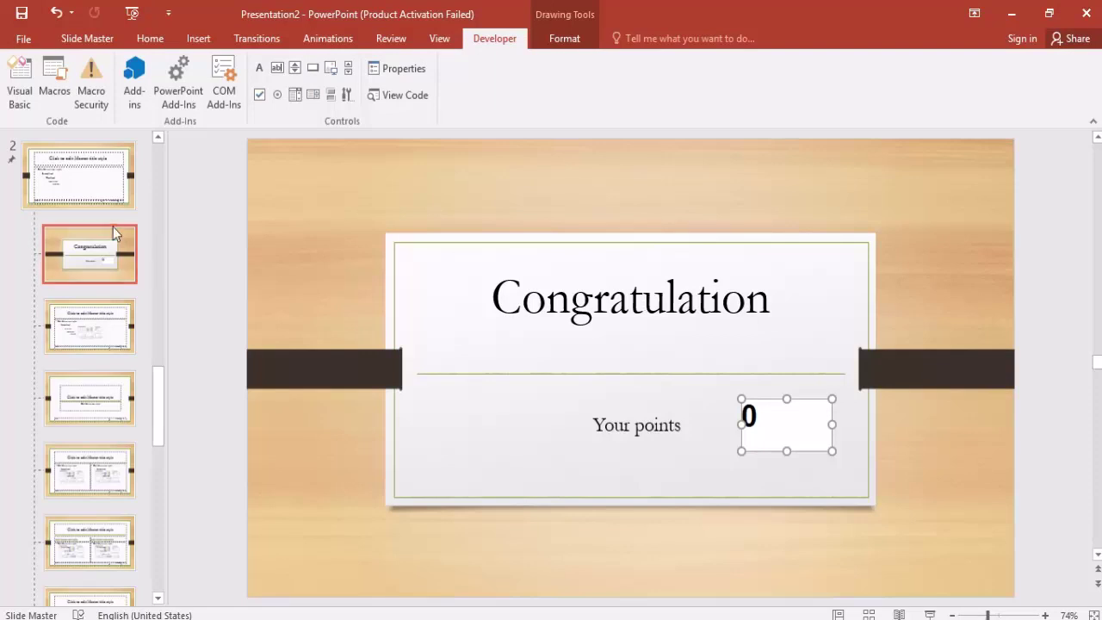
{"action": "left_click", "coordinate": [103, 36]}
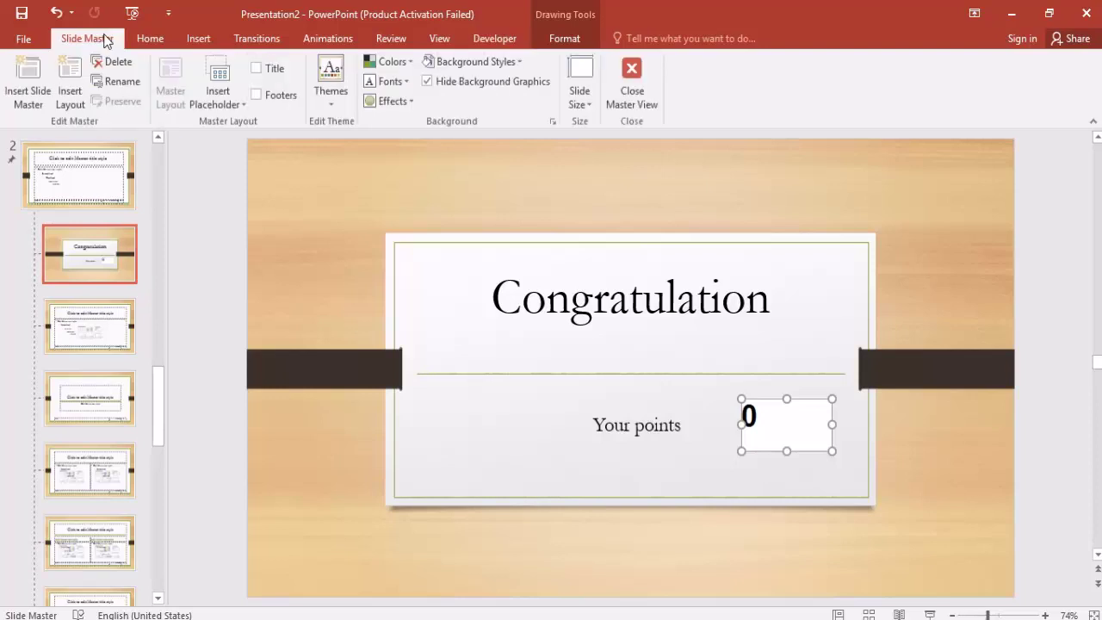
{"action": "left_click", "coordinate": [619, 71]}
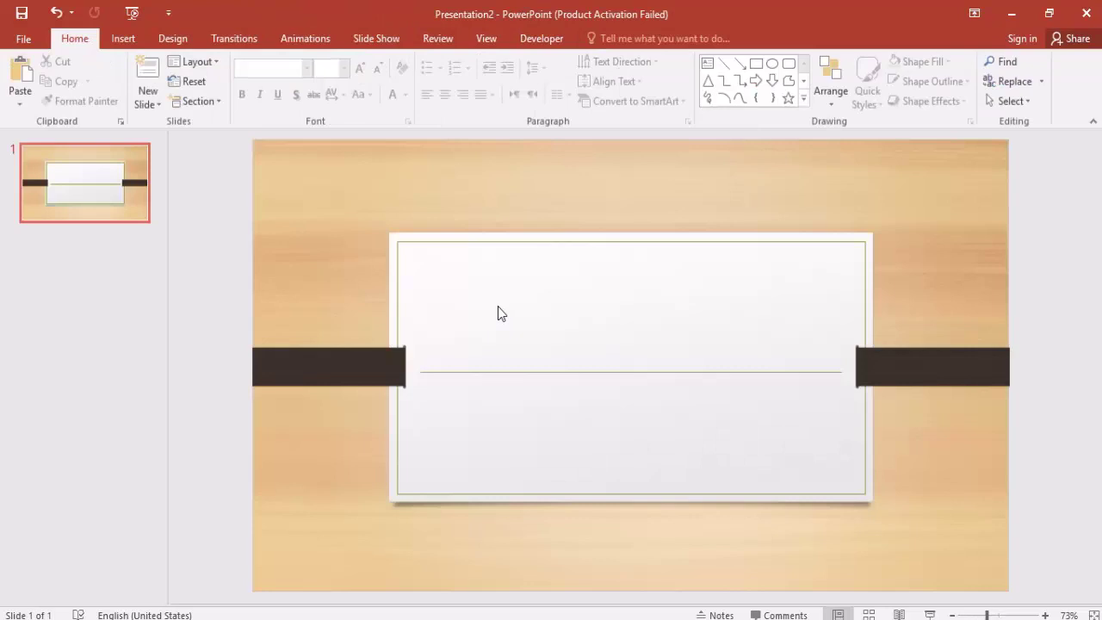
{"action": "left_click", "coordinate": [123, 37]}
{"action": "left_click", "coordinate": [626, 82]}
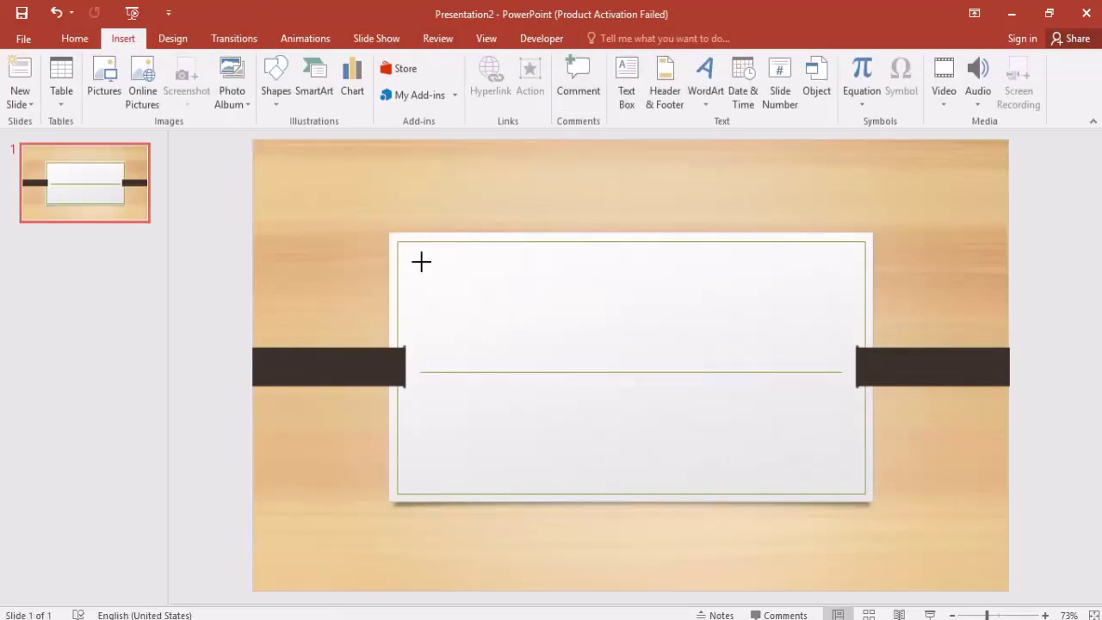
Draw a text box across the card and type the question 'What .......... your name?'.
{"action": "left_click_drag", "start_coordinate": [421, 263], "coordinate": [827, 351]}
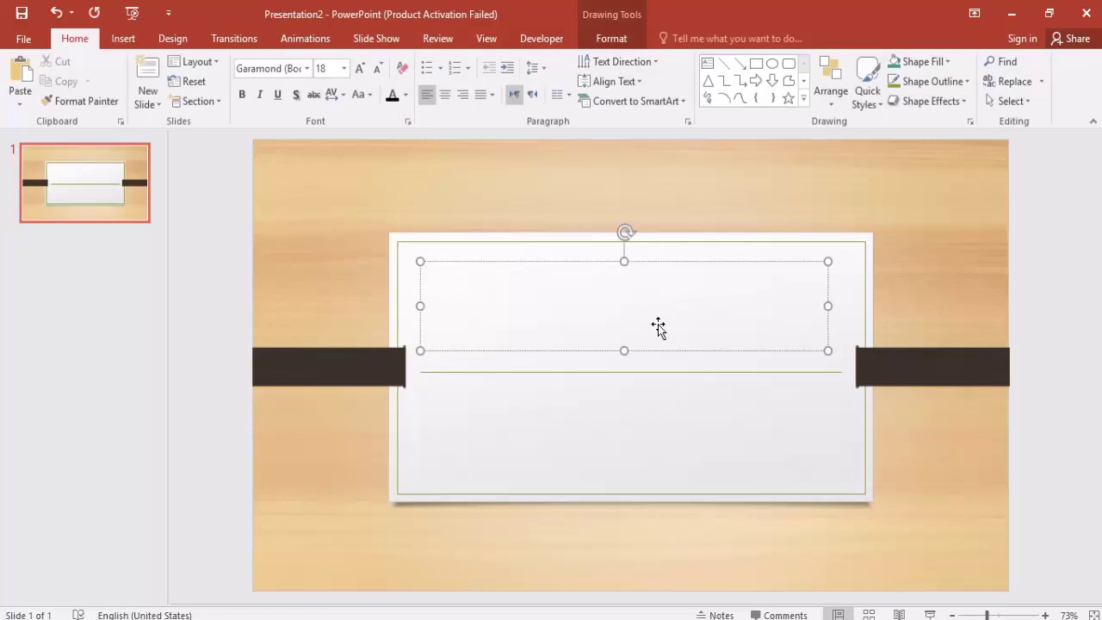
{"action": "type", "text": "What is"}
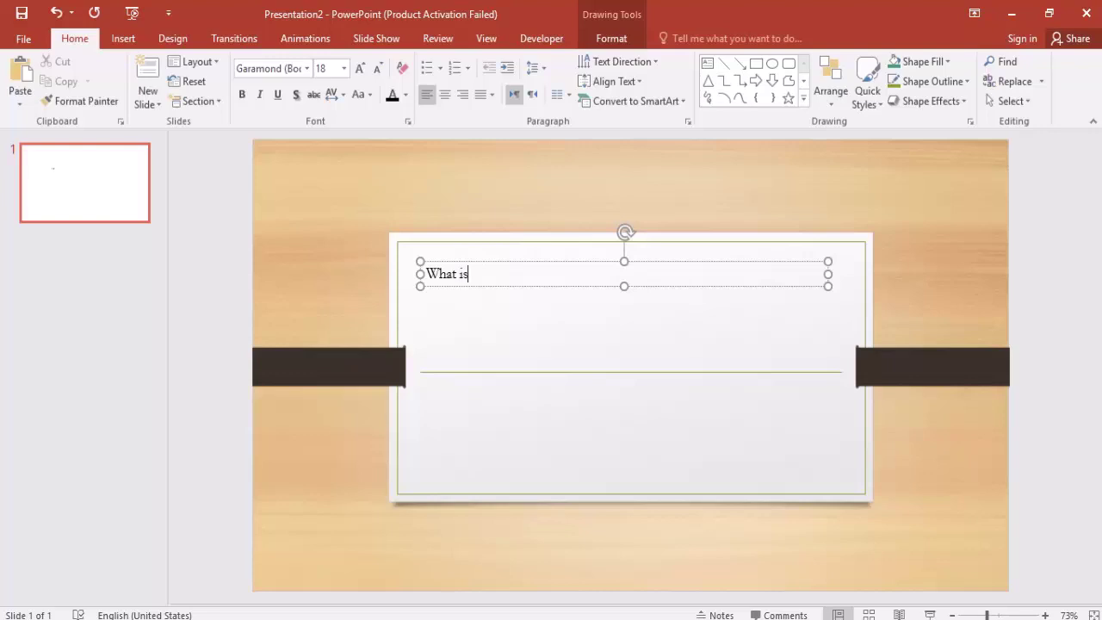
{"action": "key", "text": "BackSpace"}
{"action": "key", "text": "BackSpace"}
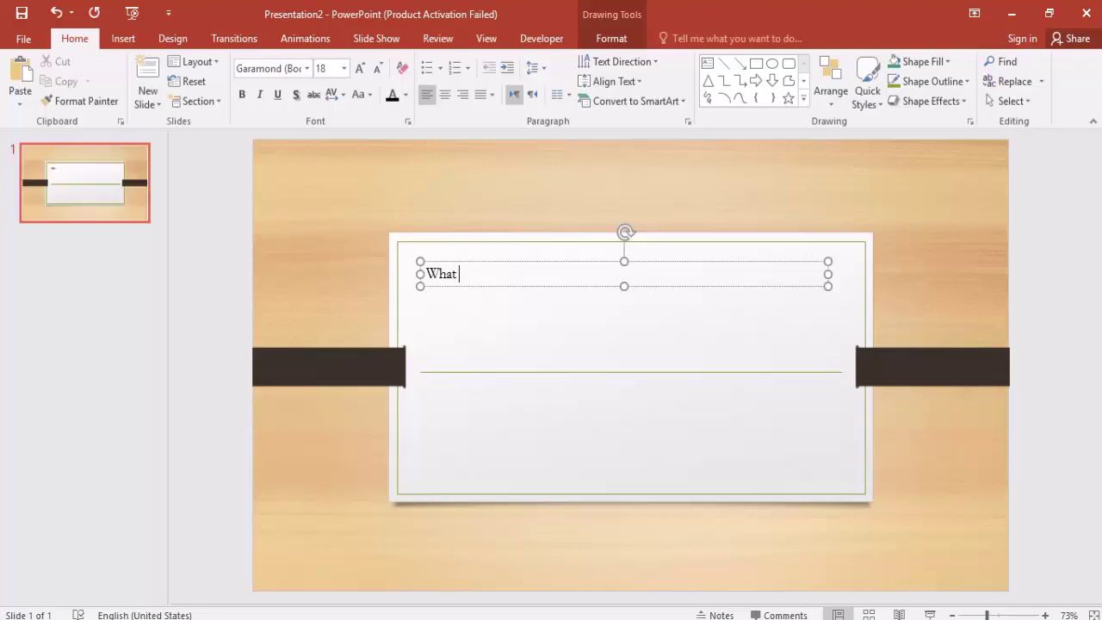
{"action": "type", "text": ".........."}
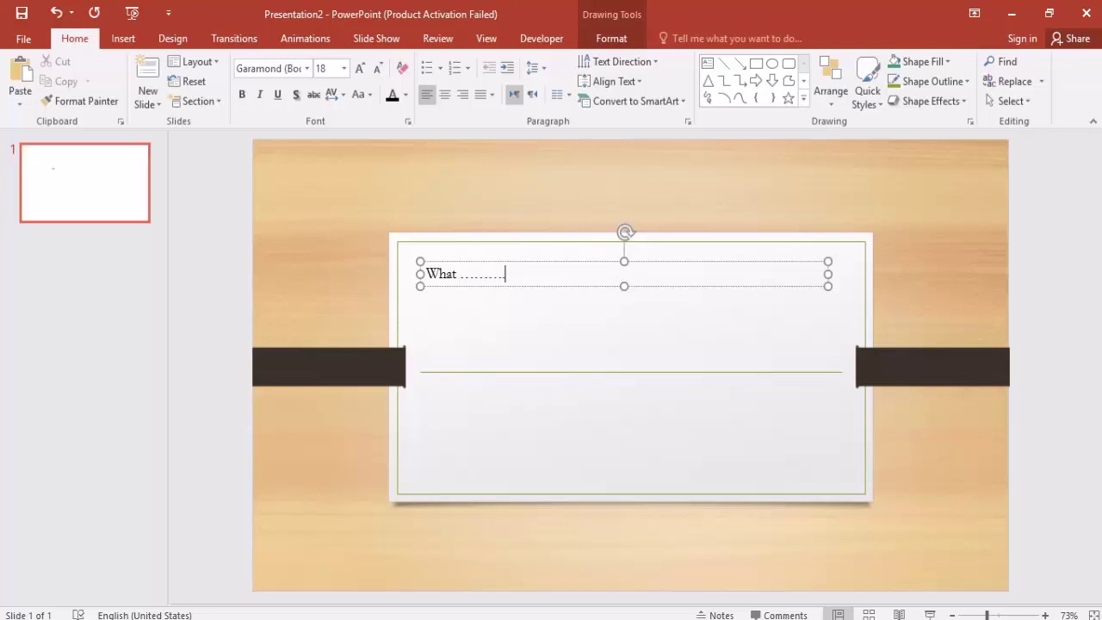
{"action": "type", "text": "... y"}
{"action": "type", "text": "our"}
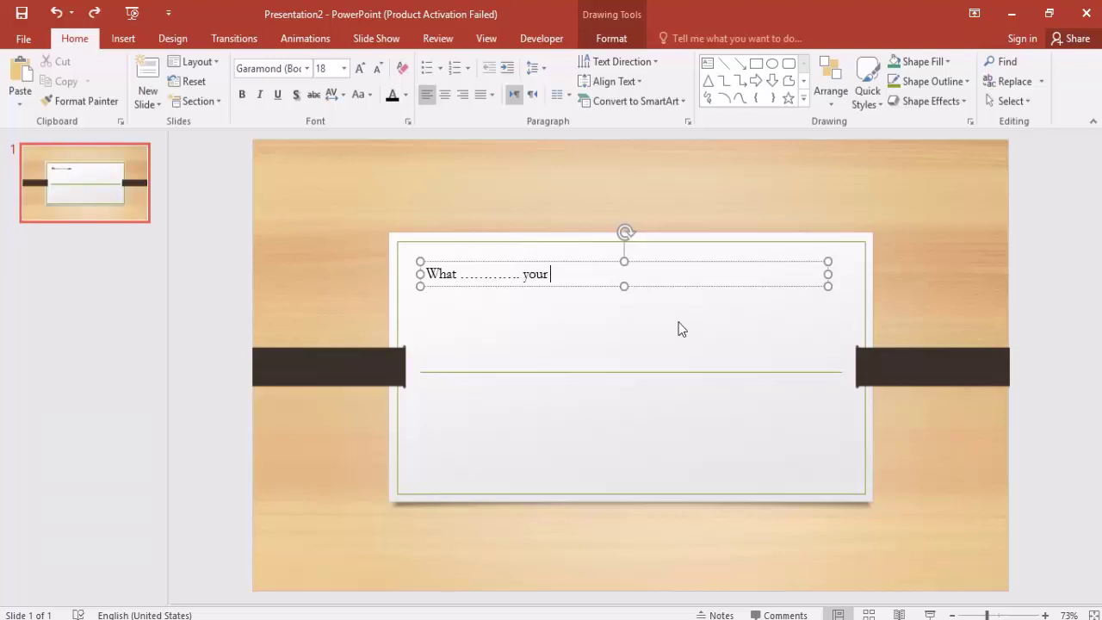
{"action": "type", "text": "name"}
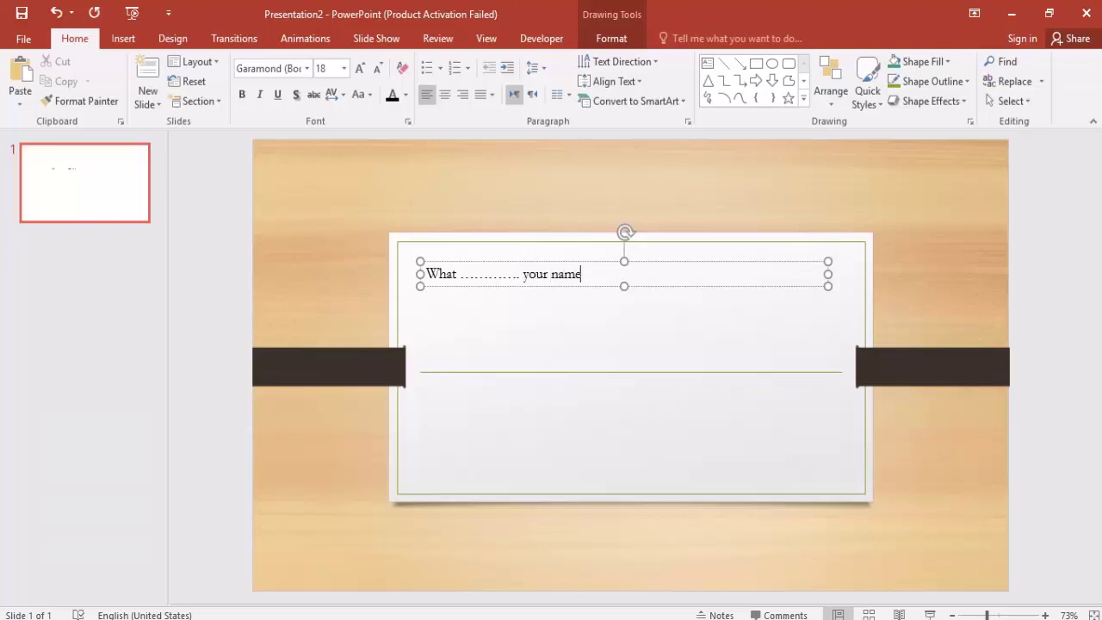
{"action": "type", "text": "?"}
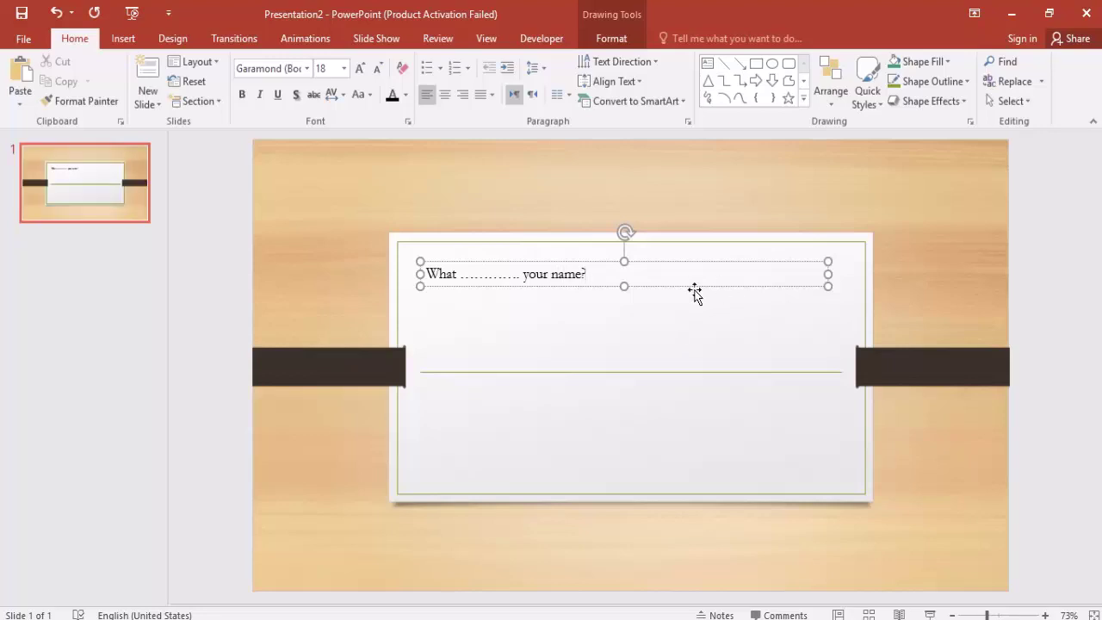
Enlarge the question to 40 pt and position it just above the divider line.
{"action": "left_click_drag", "start_coordinate": [694, 289], "coordinate": [766, 332]}
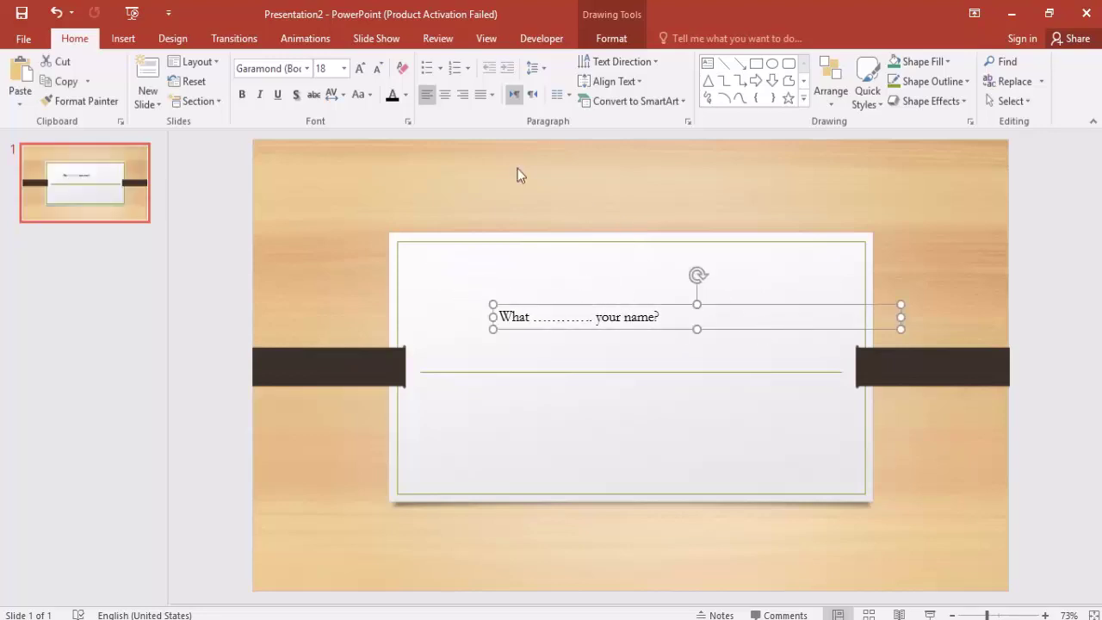
{"action": "left_click", "coordinate": [357, 69]}
{"action": "left_click", "coordinate": [358, 69]}
{"action": "left_click", "coordinate": [357, 68]}
{"action": "left_click", "coordinate": [357, 69]}
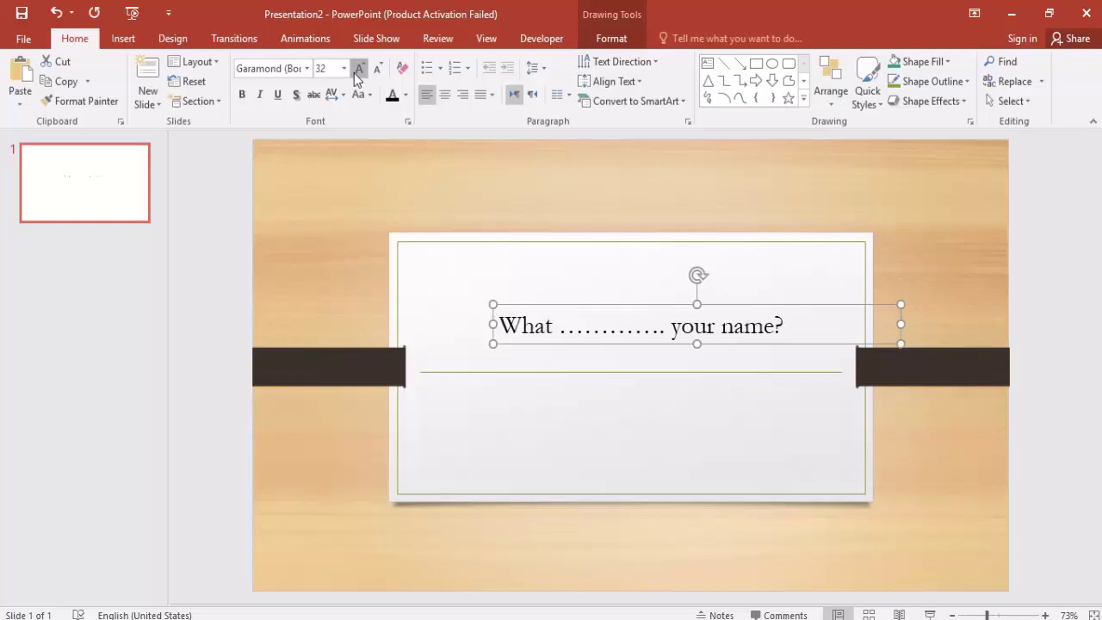
{"action": "left_click", "coordinate": [358, 69]}
{"action": "left_click", "coordinate": [357, 69]}
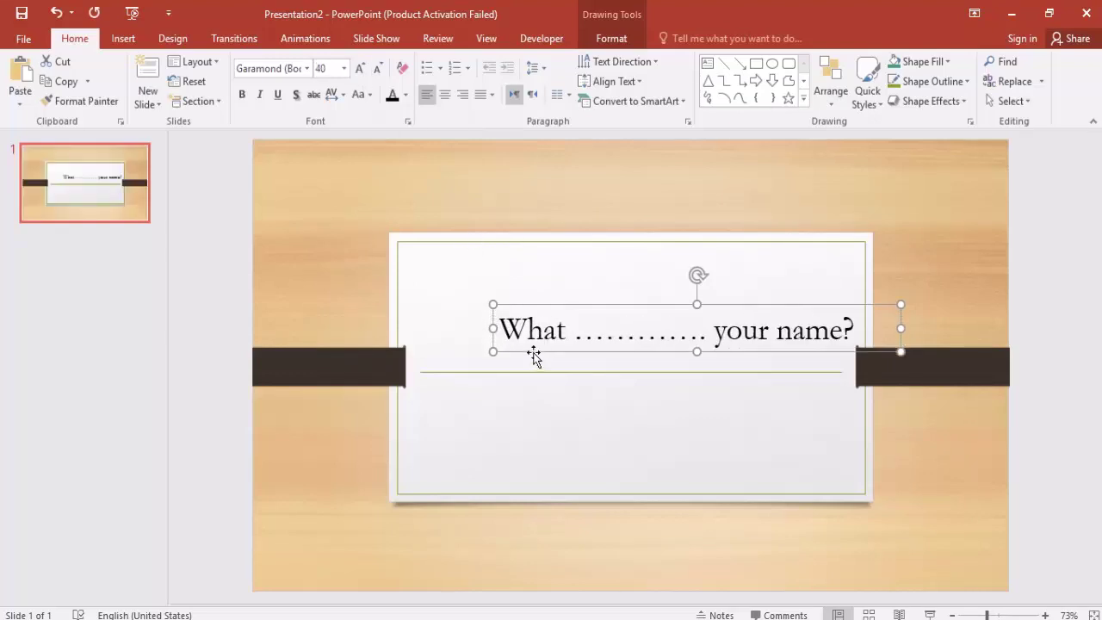
{"action": "left_click_drag", "start_coordinate": [534, 352], "coordinate": [490, 332]}
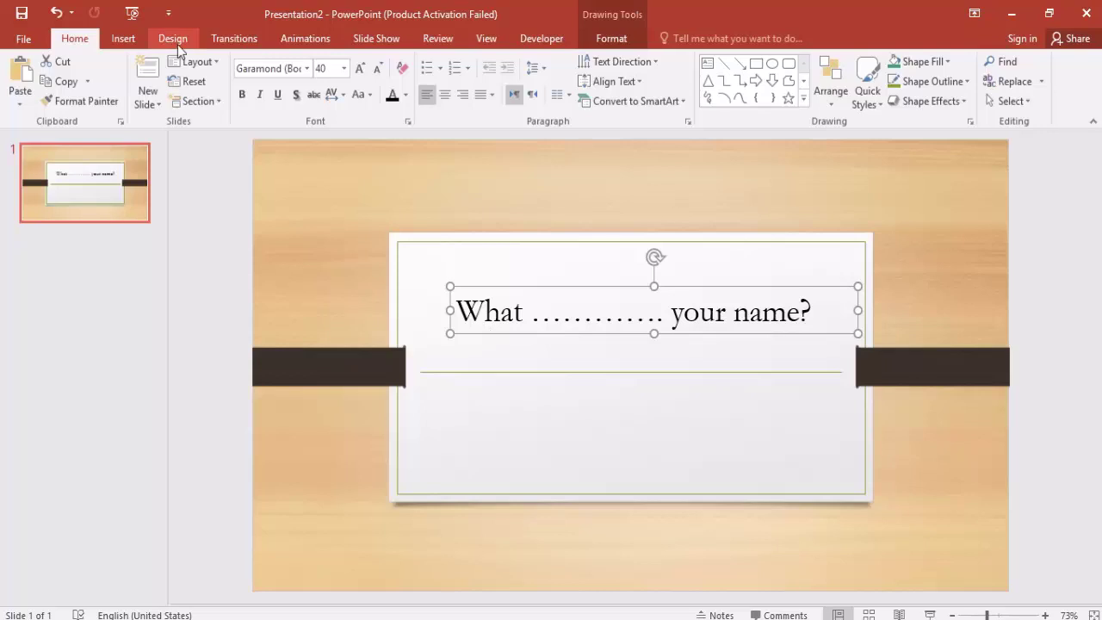
Draw a green rectangle under the divider and shrink it to answer-button size on the left.
{"action": "left_click", "coordinate": [134, 38]}
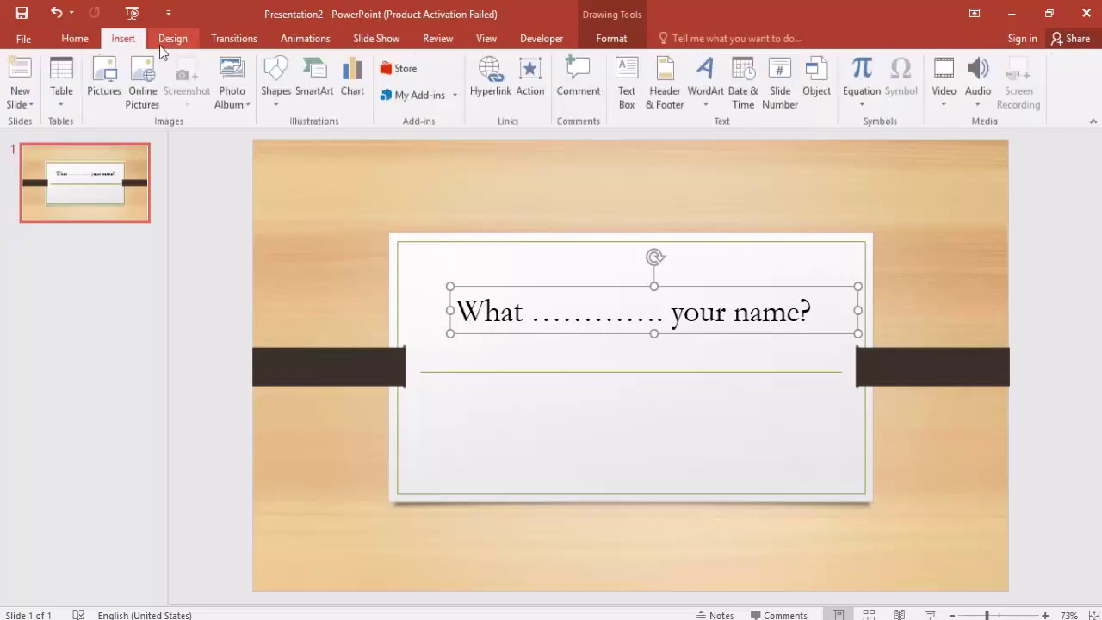
{"action": "left_click", "coordinate": [276, 86]}
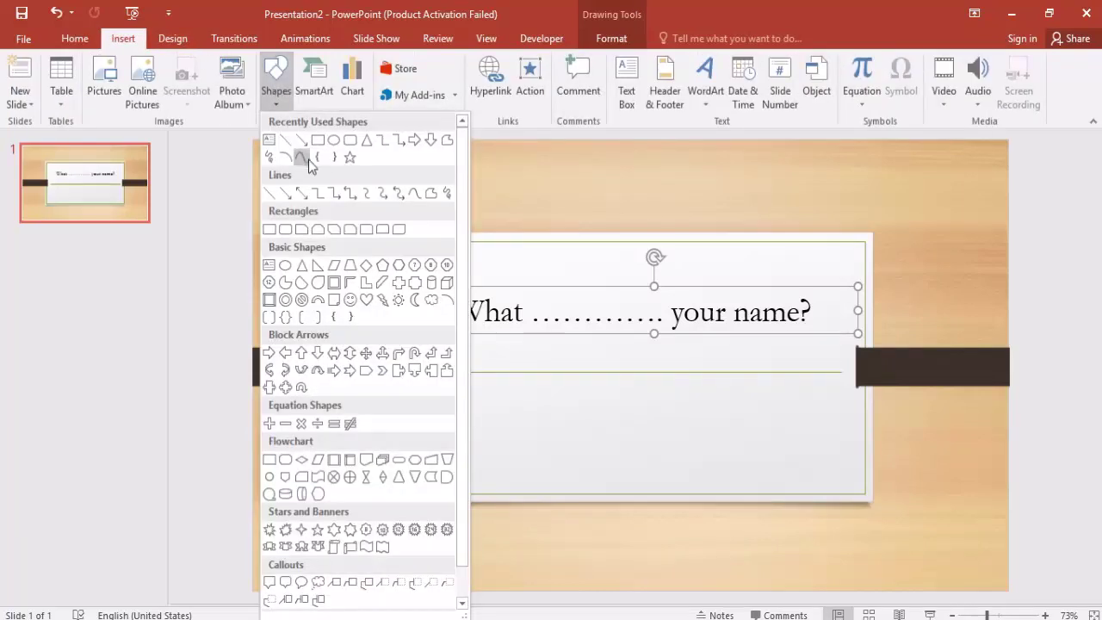
{"action": "left_click", "coordinate": [317, 140]}
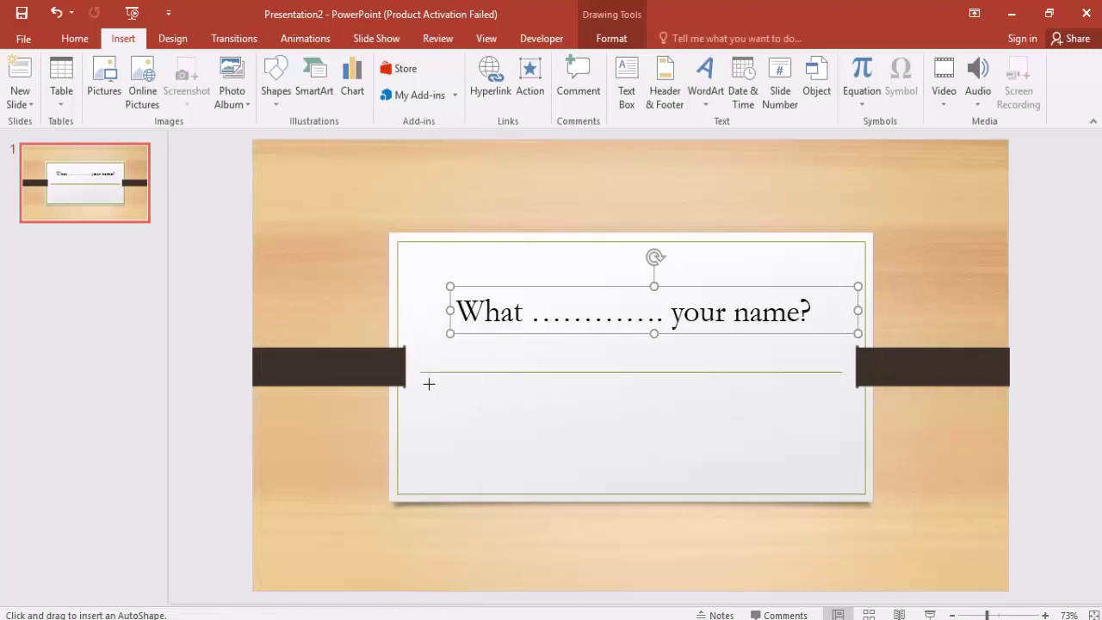
{"action": "mouse_move", "coordinate": [428, 384]}
{"action": "left_mouse_down"}
{"action": "mouse_move", "coordinate": [688, 397]}
{"action": "mouse_move", "coordinate": [791, 423]}
{"action": "left_mouse_up"}
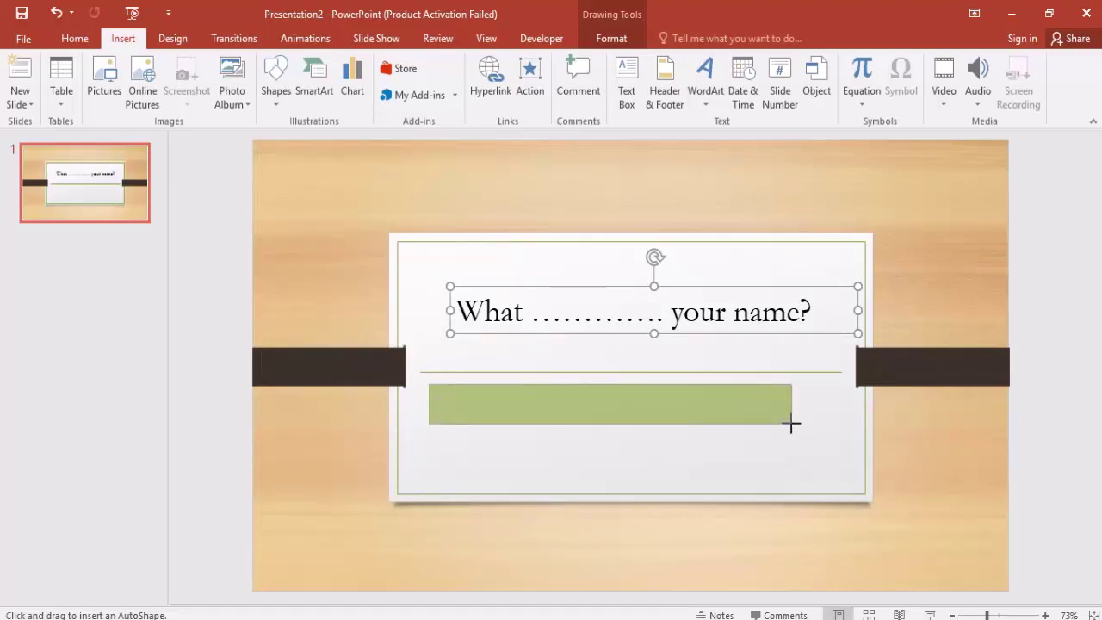
{"action": "left_click_drag", "start_coordinate": [791, 422], "coordinate": [791, 424]}
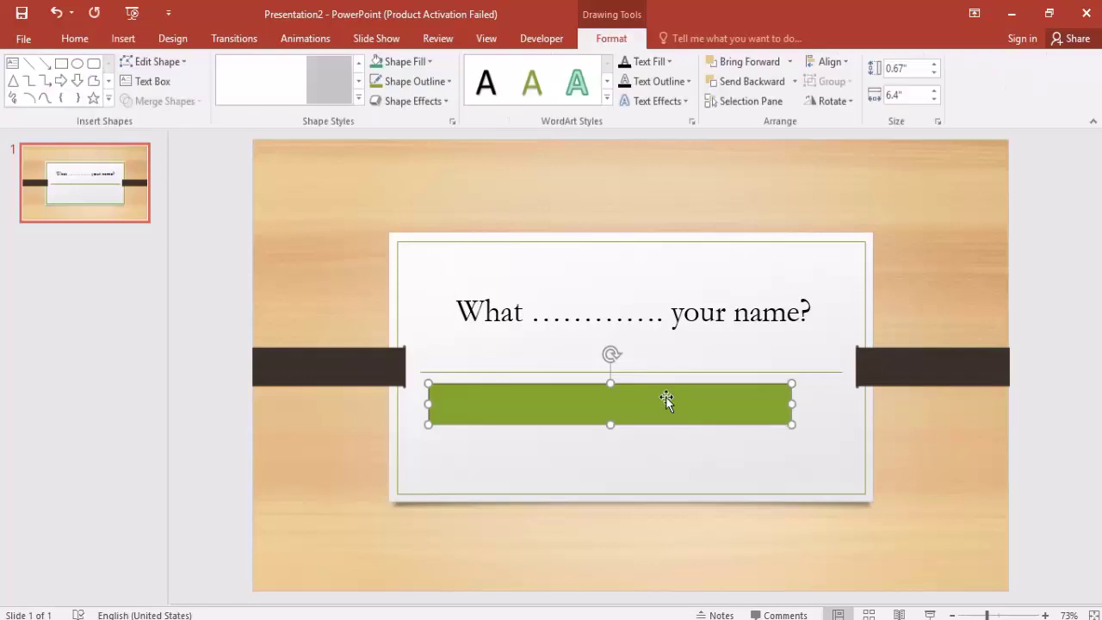
{"action": "left_click_drag", "start_coordinate": [657, 401], "coordinate": [684, 397]}
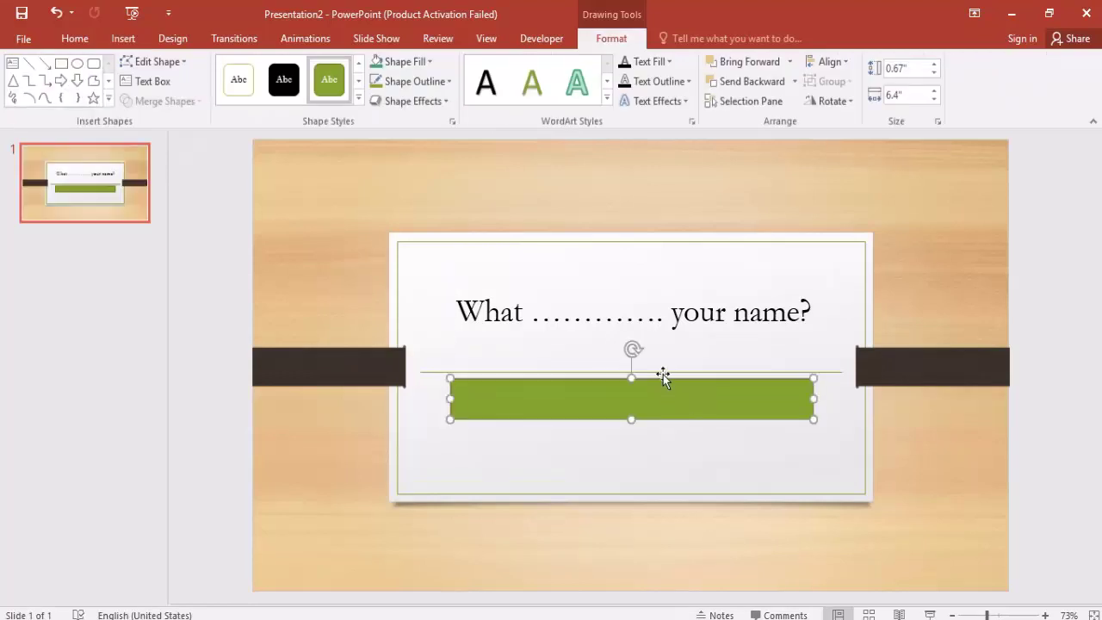
{"action": "left_click", "coordinate": [663, 366]}
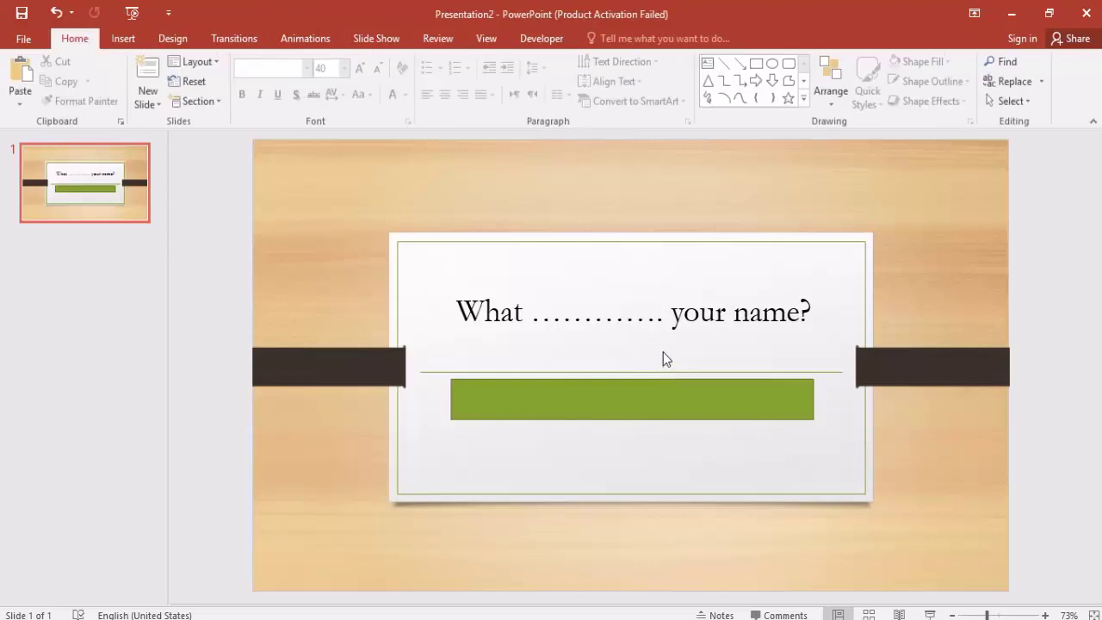
{"action": "left_click", "coordinate": [586, 420]}
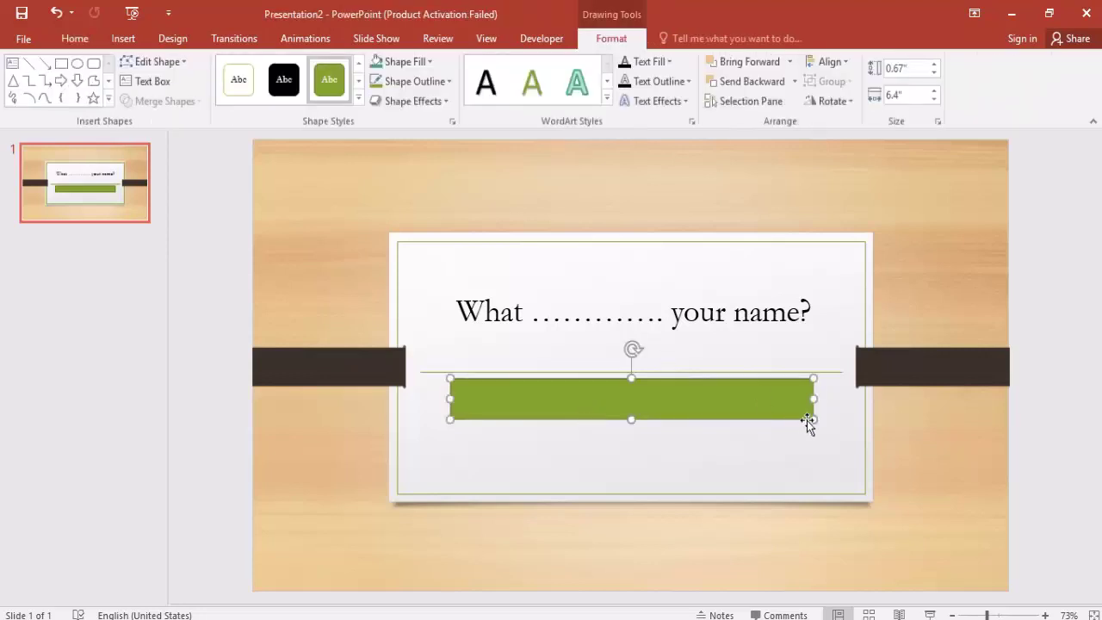
{"action": "left_click_drag", "start_coordinate": [813, 420], "coordinate": [610, 422]}
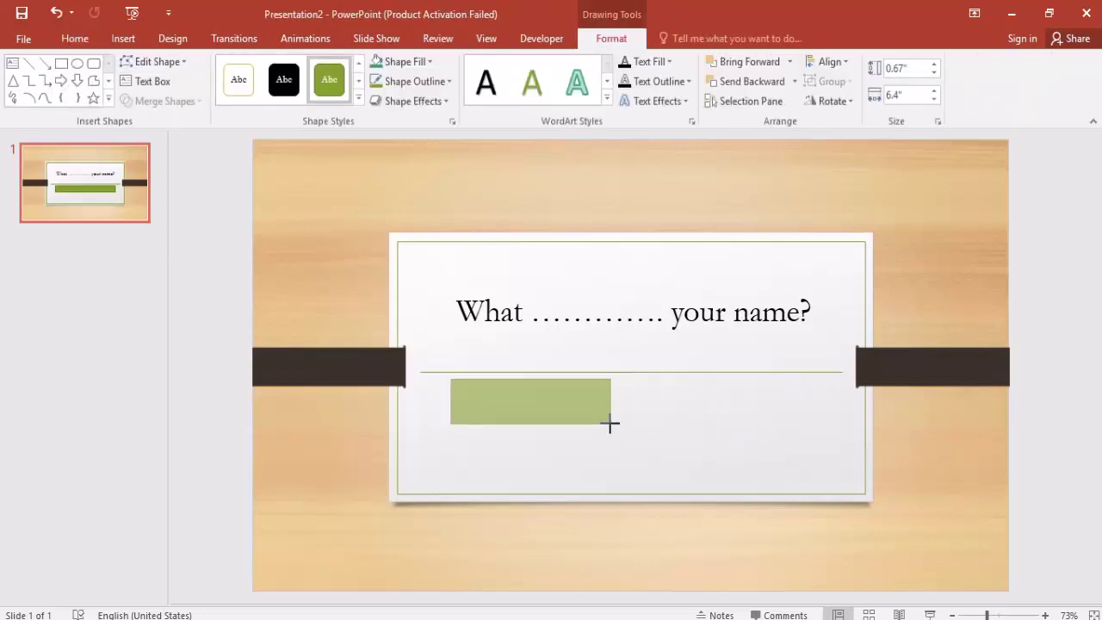
{"action": "mouse_move", "coordinate": [523, 411]}
{"action": "left_mouse_down"}
{"action": "mouse_move", "coordinate": [490, 408]}
{"action": "mouse_move", "coordinate": [486, 453]}
{"action": "left_mouse_up"}
Duplicate the rectangle below itself, then copy the pair to the card's right side.
{"action": "key", "text": "ctrl+d"}
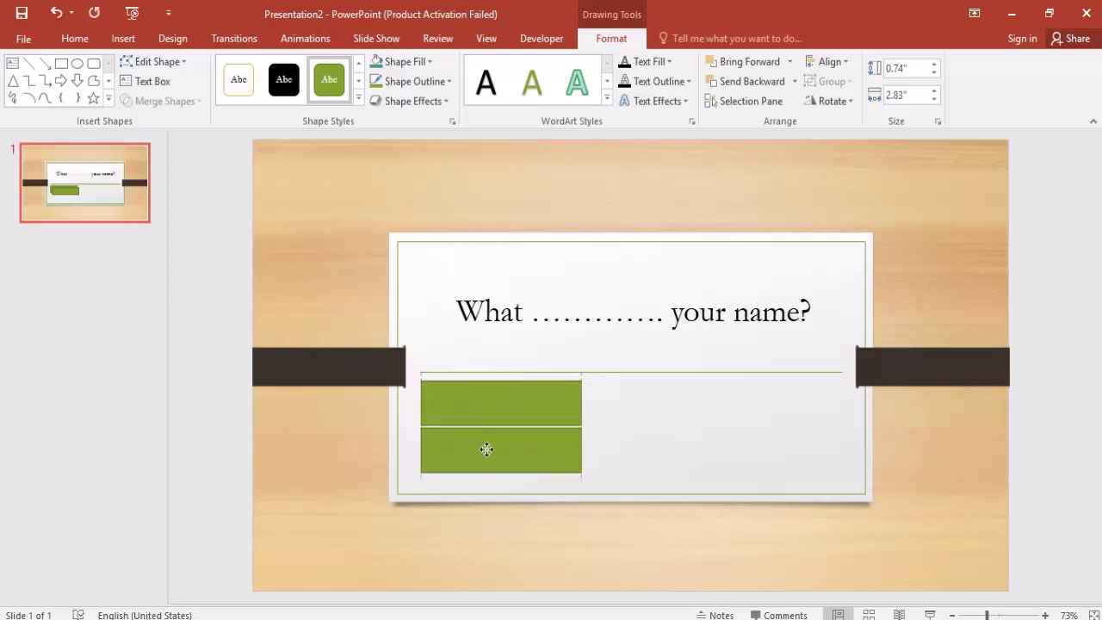
{"action": "left_click_drag", "start_coordinate": [486, 454], "coordinate": [487, 456]}
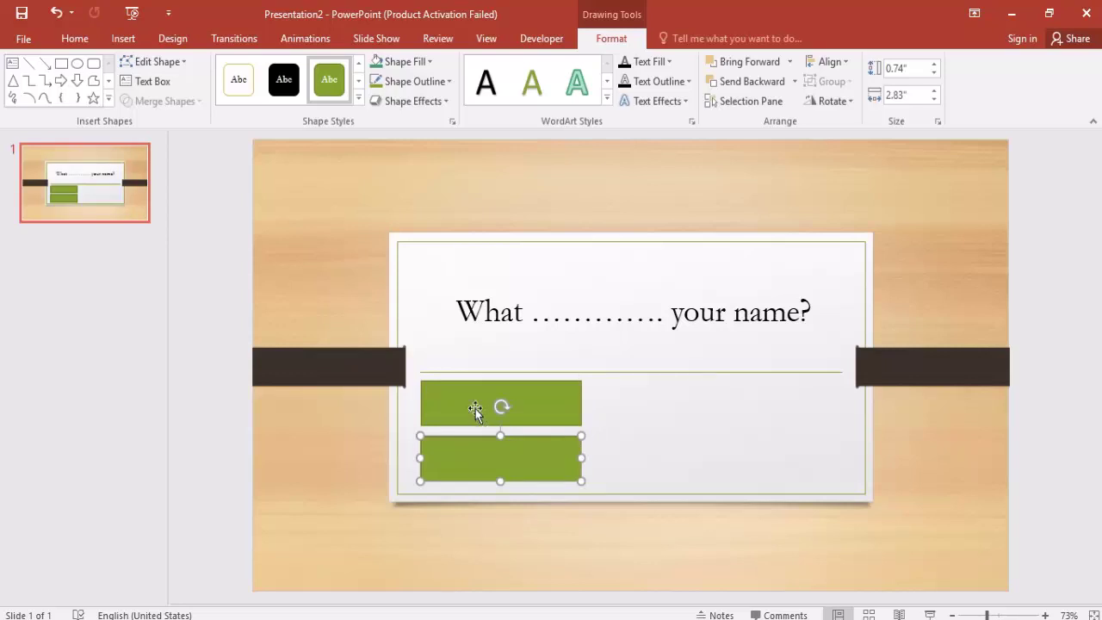
{"action": "left_click", "coordinate": [475, 408]}
{"action": "left_click", "coordinate": [450, 462], "text": "ctrl"}
{"action": "key", "text": "ctrl+d"}
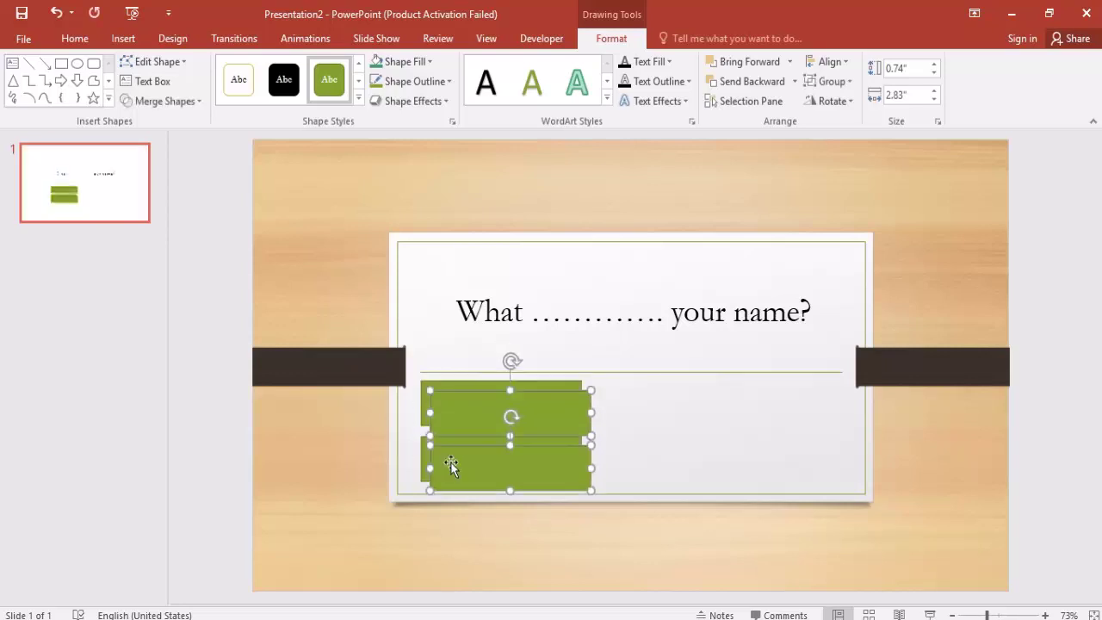
{"action": "left_click_drag", "start_coordinate": [458, 461], "coordinate": [705, 454]}
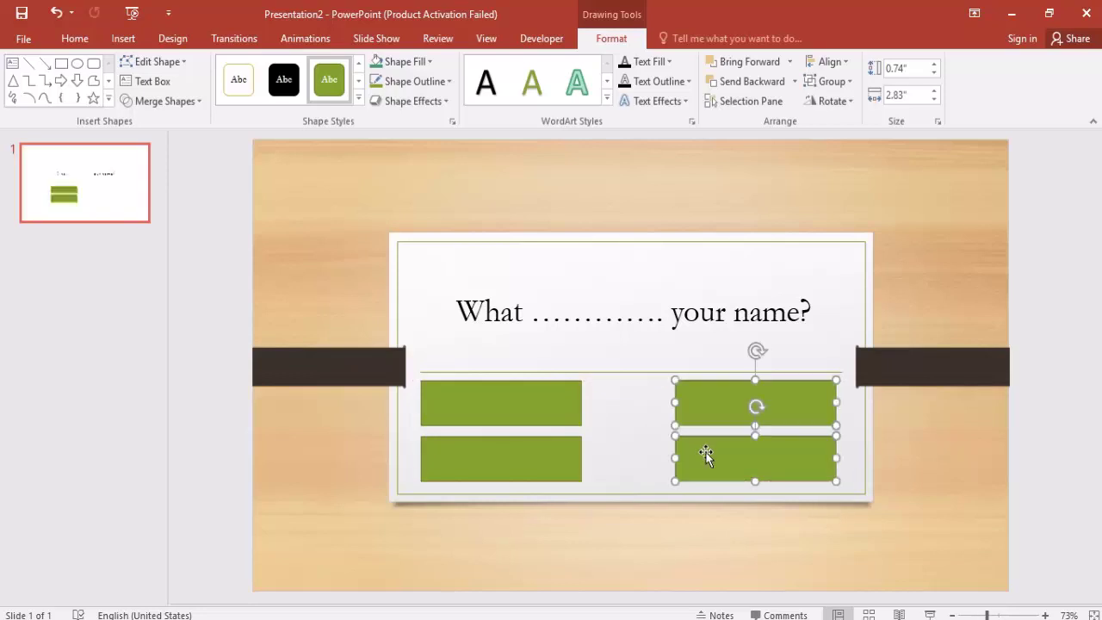
{"action": "left_click", "coordinate": [641, 446]}
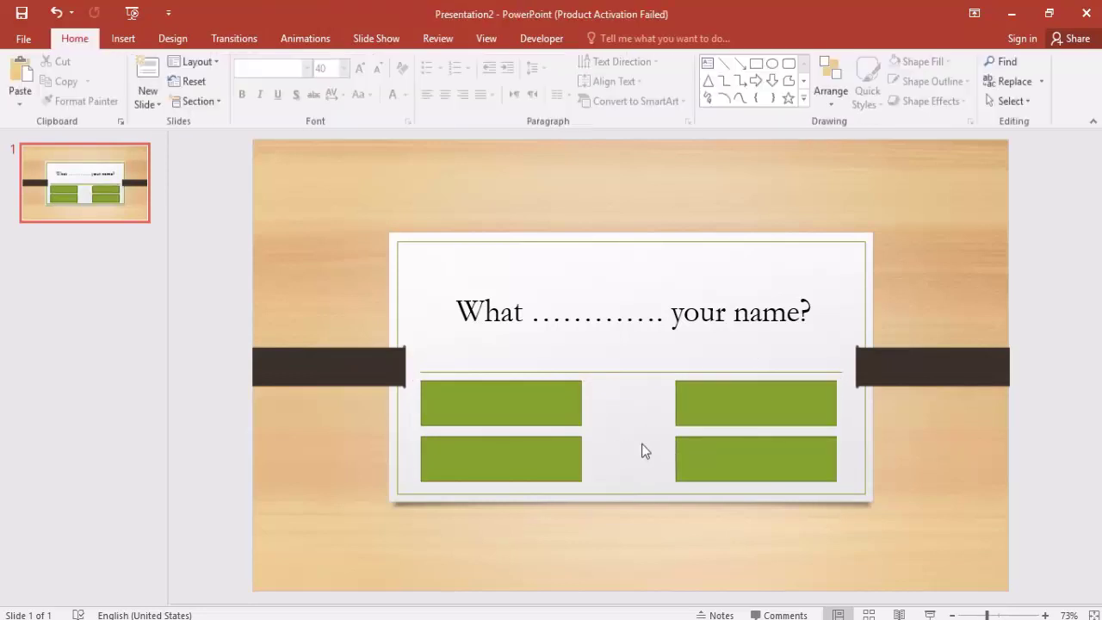
Type the answers is, are, am and be into the four green boxes.
{"action": "left_click", "coordinate": [489, 408]}
{"action": "double_click", "coordinate": [489, 408]}
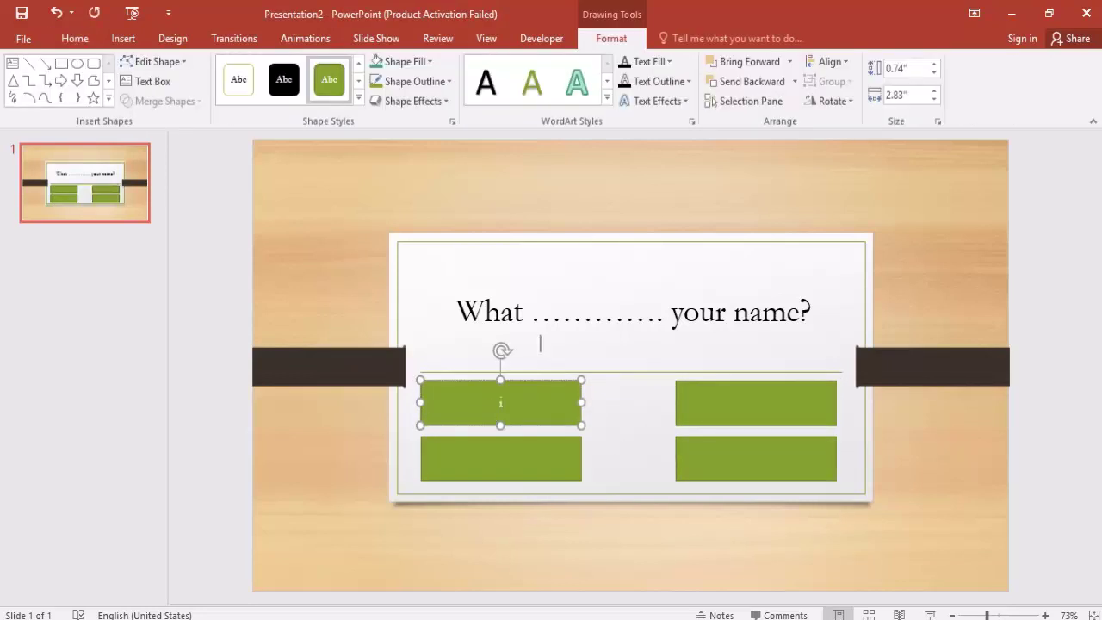
{"action": "type", "text": "Is"}
{"action": "key", "text": "ctrl+z"}
{"action": "left_click", "coordinate": [736, 408]}
{"action": "type", "text": "are"}
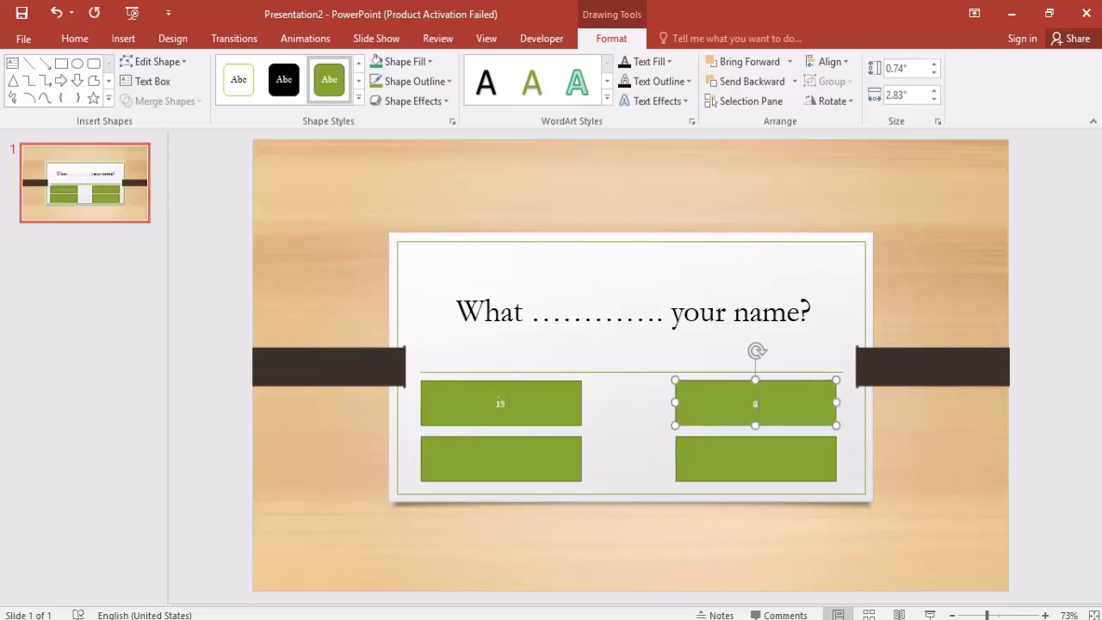
{"action": "left_click", "coordinate": [737, 455]}
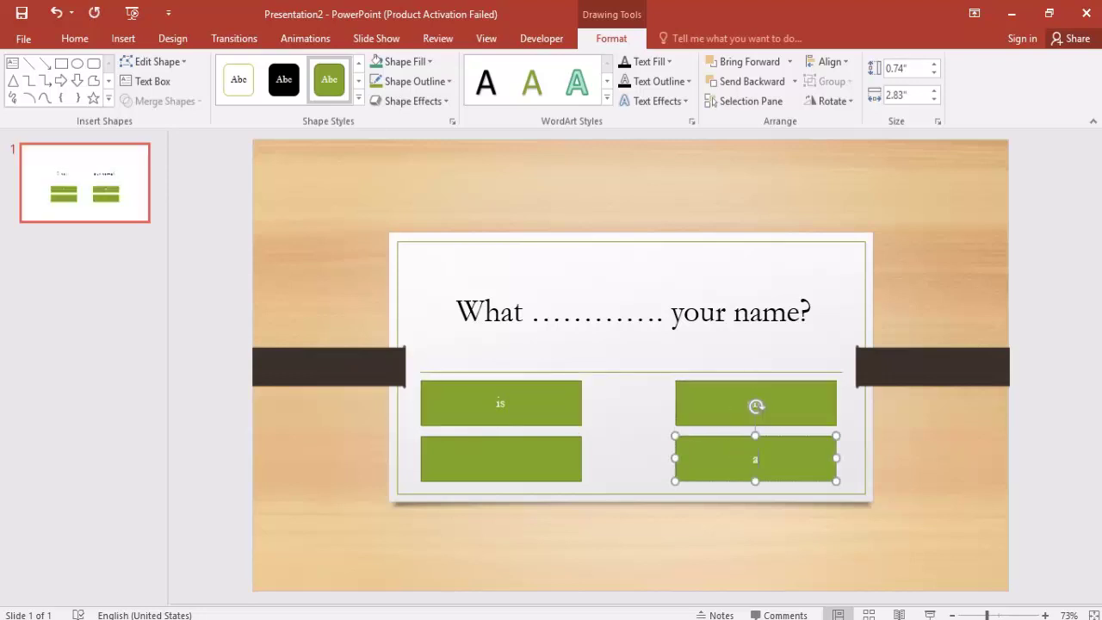
{"action": "type", "text": "am"}
{"action": "left_click", "coordinate": [486, 462]}
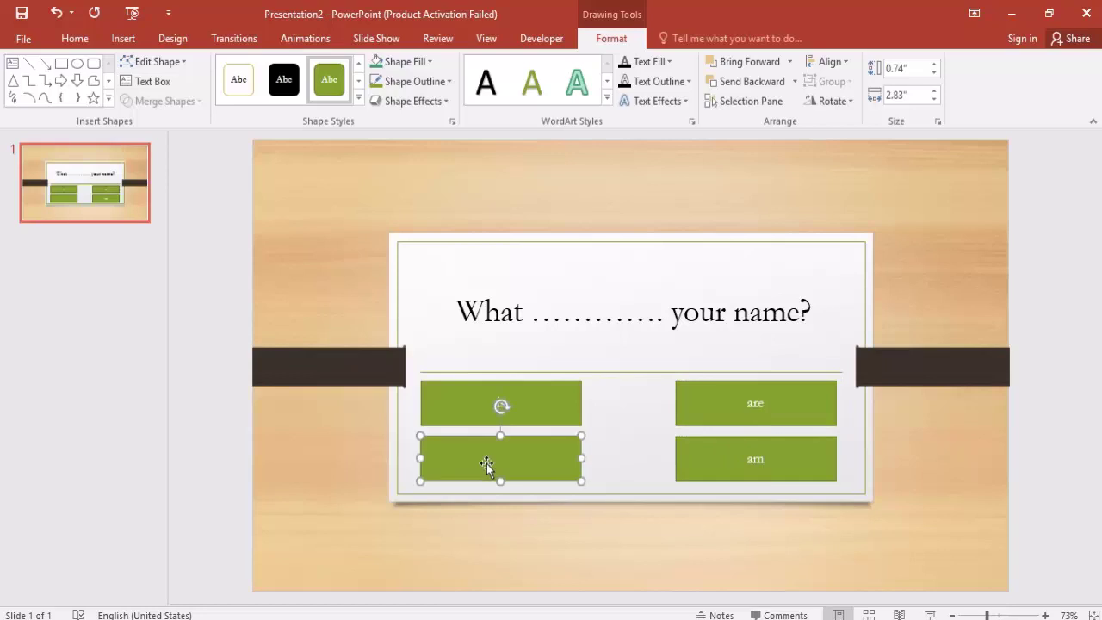
{"action": "type", "text": "be"}
{"action": "left_click_drag", "start_coordinate": [522, 463], "coordinate": [522, 465]}
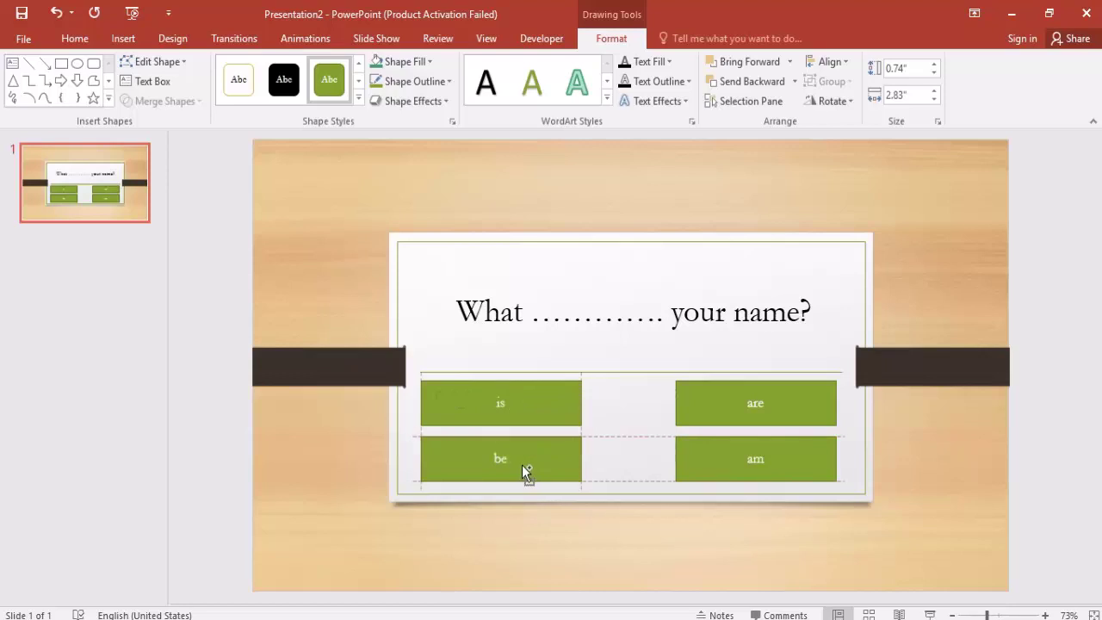
Set the text of all four answer boxes to 36 pt black.
{"action": "left_click", "coordinate": [562, 421]}
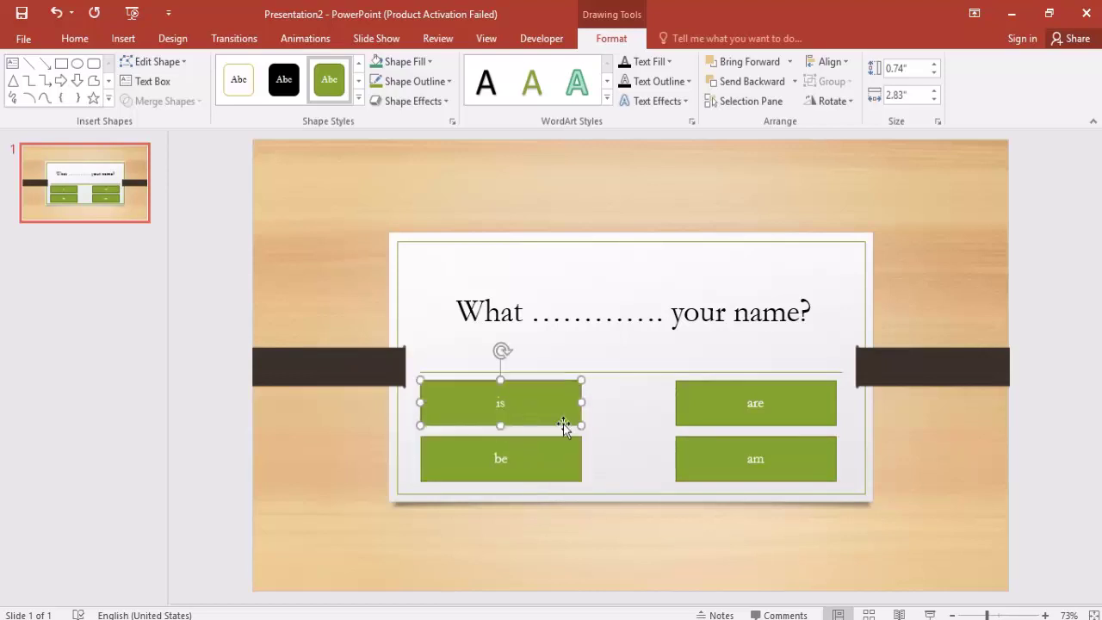
{"action": "left_click", "coordinate": [523, 474], "text": "shift"}
{"action": "left_click_drag", "start_coordinate": [733, 401], "coordinate": [722, 463]}
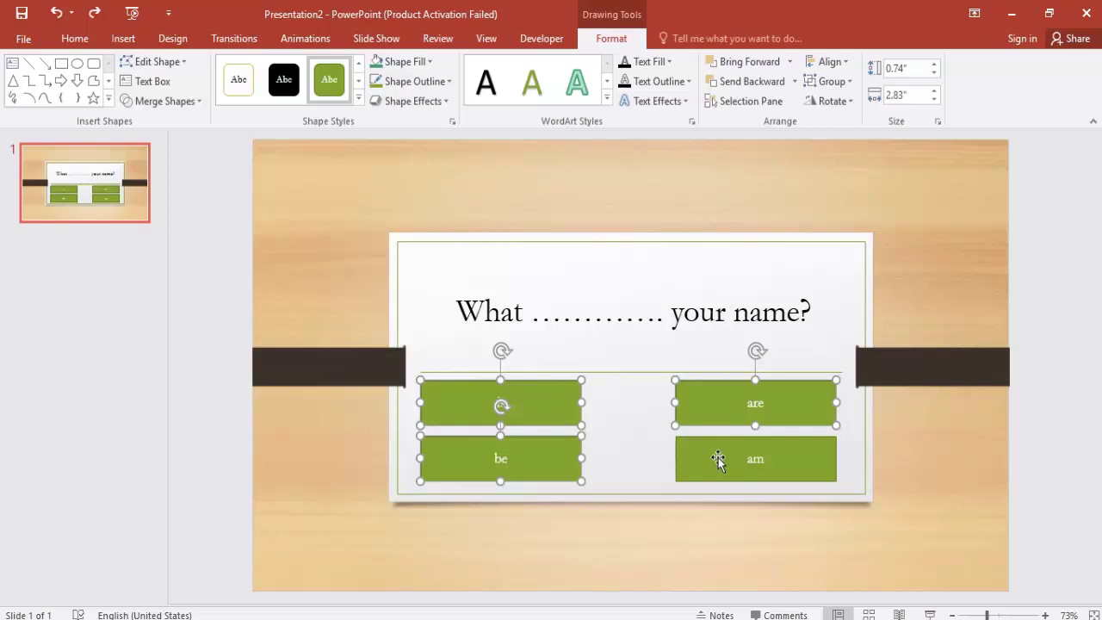
{"action": "left_click", "coordinate": [713, 460], "text": "shift"}
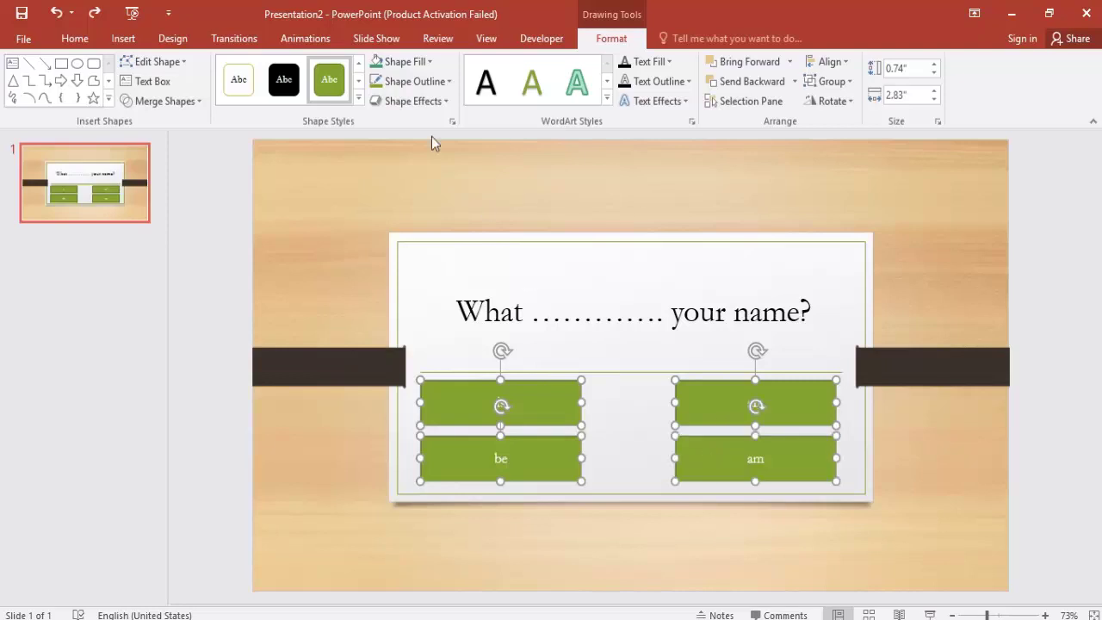
{"action": "left_click", "coordinate": [74, 38]}
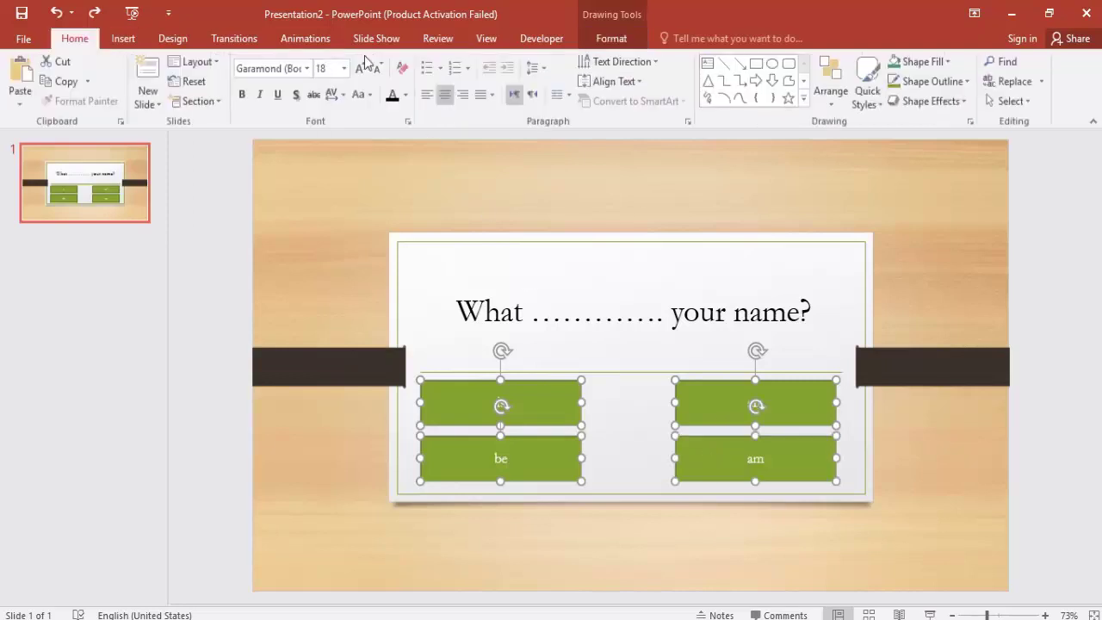
{"action": "left_click", "coordinate": [362, 69]}
{"action": "left_click", "coordinate": [361, 69]}
{"action": "left_click", "coordinate": [362, 68]}
{"action": "left_click", "coordinate": [361, 69]}
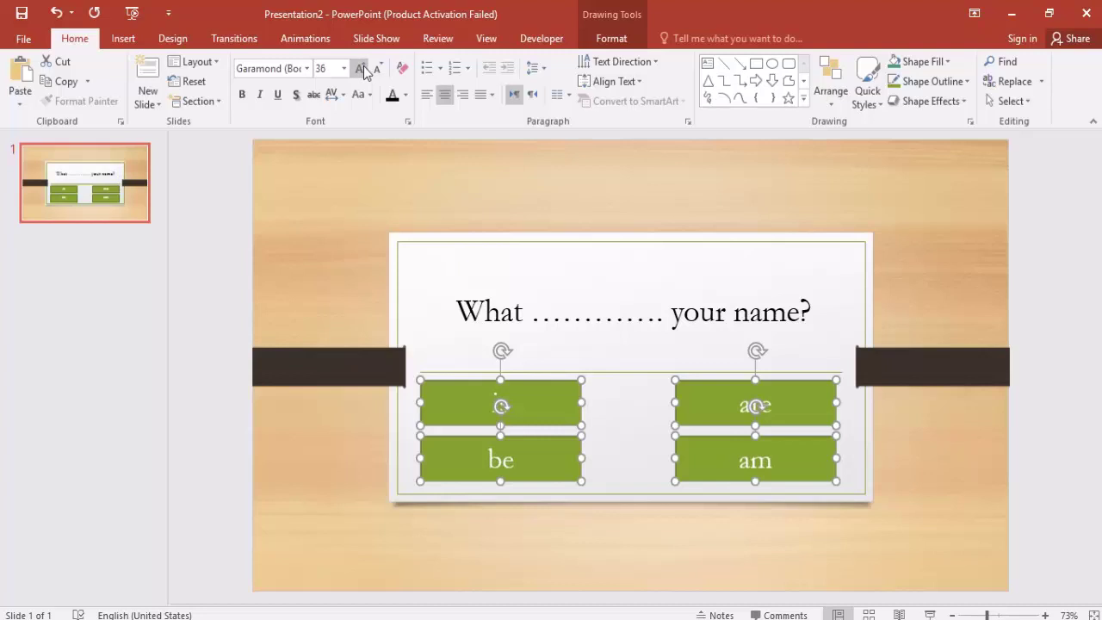
{"action": "left_click", "coordinate": [392, 97]}
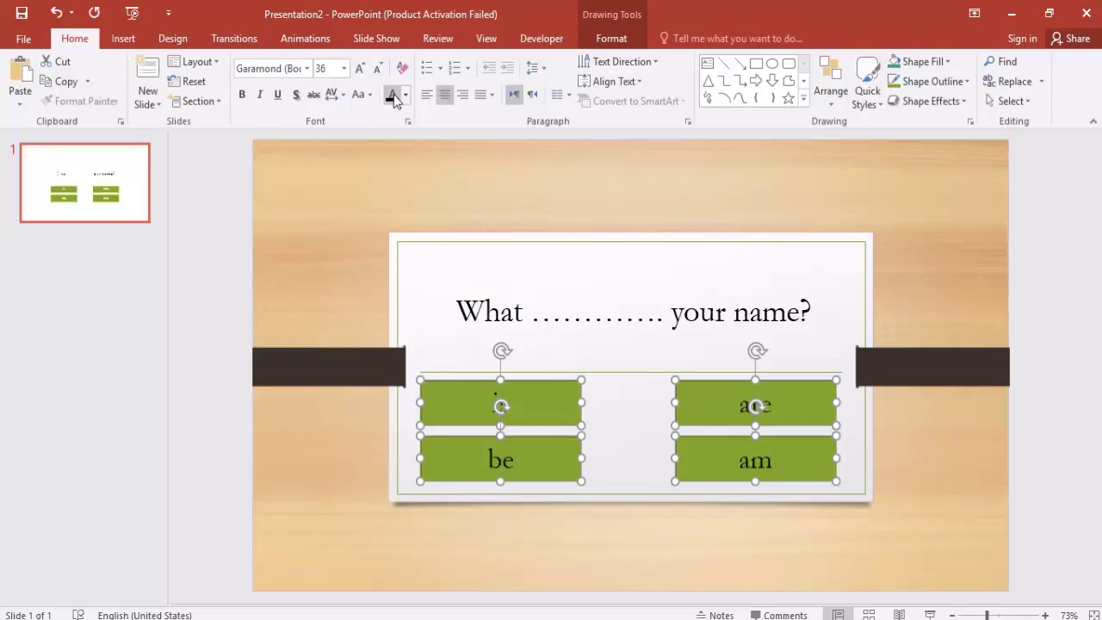
{"action": "left_click", "coordinate": [627, 396]}
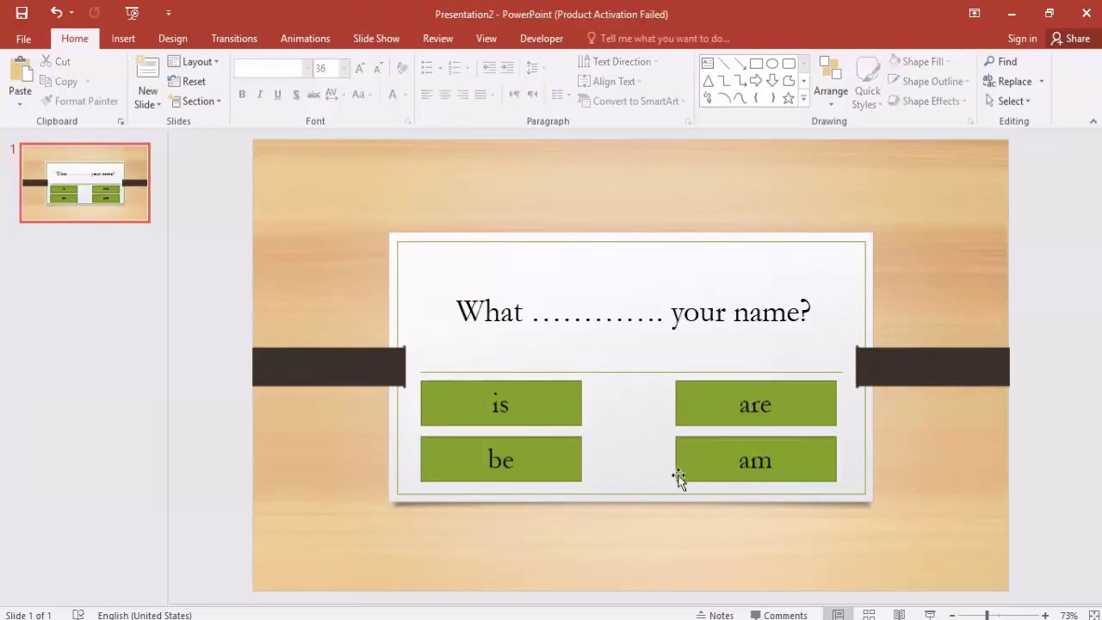
Give the 'is' box a click action running the SlideLayout32.correct macro.
{"action": "left_click", "coordinate": [711, 419]}
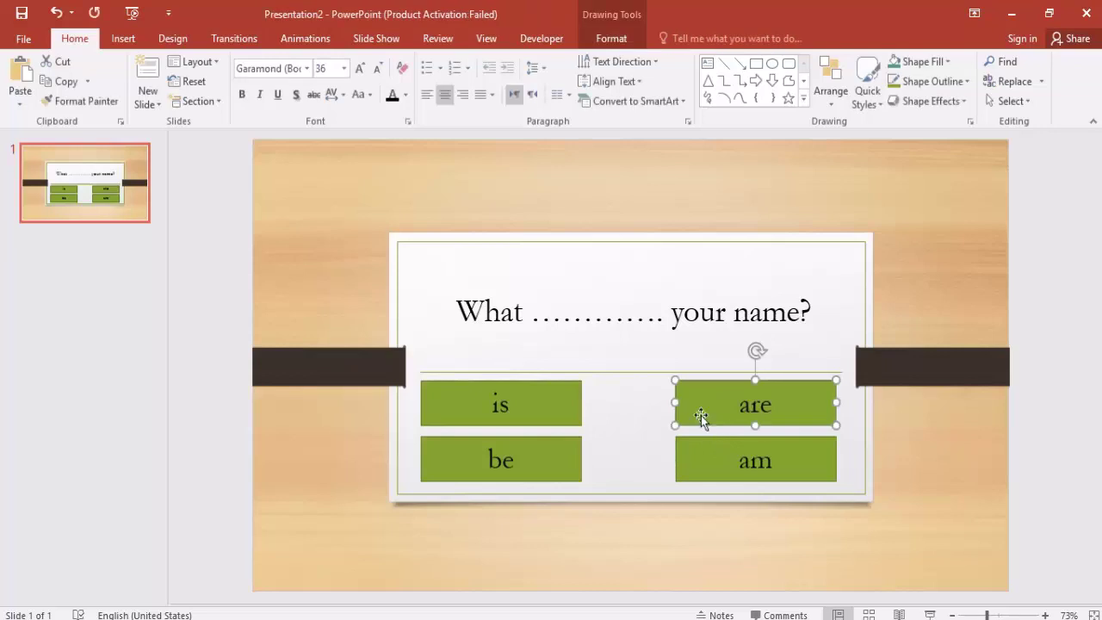
{"action": "left_click", "coordinate": [524, 404]}
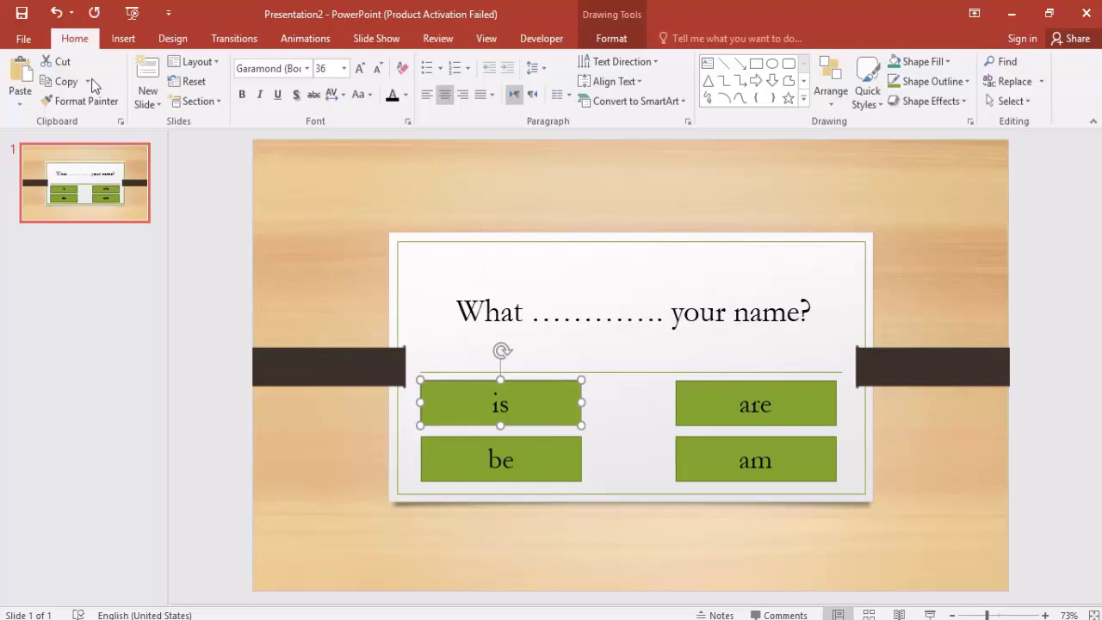
{"action": "left_click", "coordinate": [125, 39]}
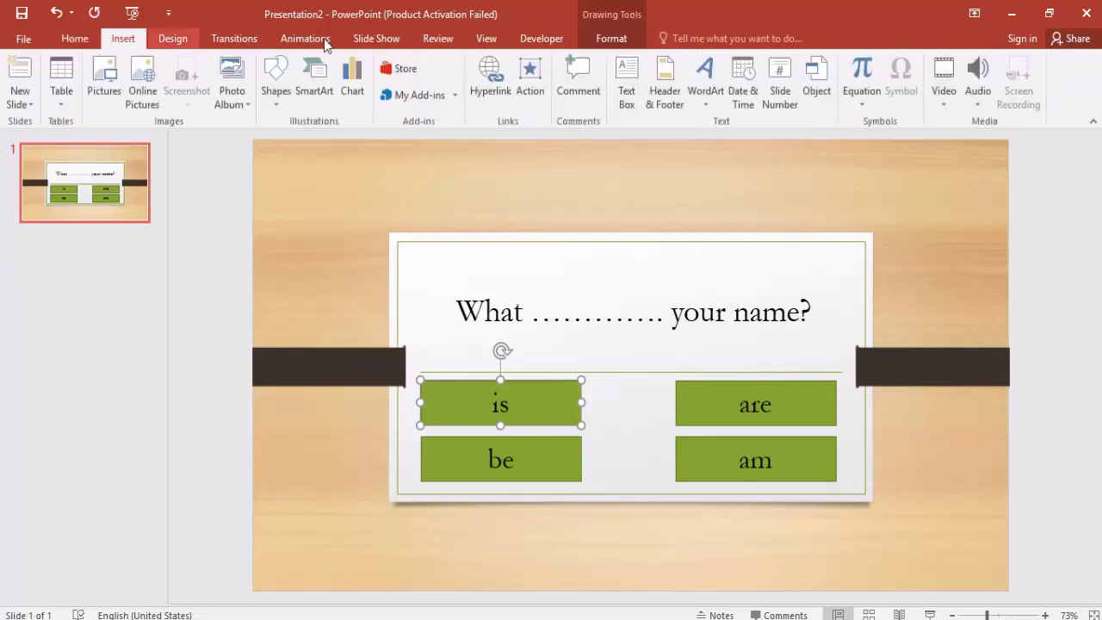
{"action": "left_click", "coordinate": [531, 86]}
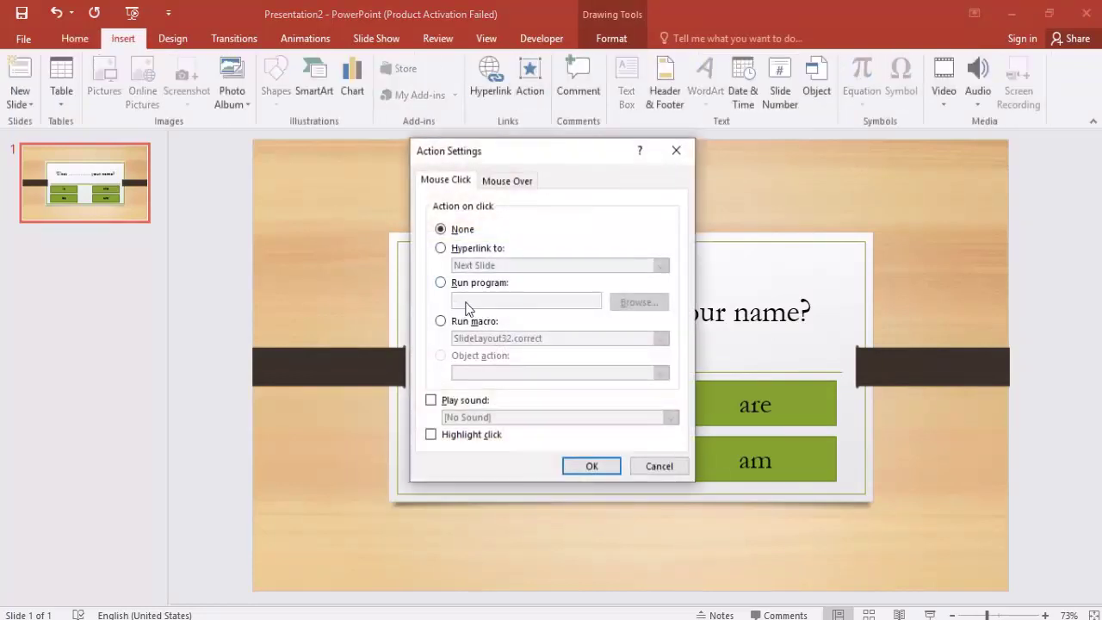
{"action": "left_click", "coordinate": [452, 322]}
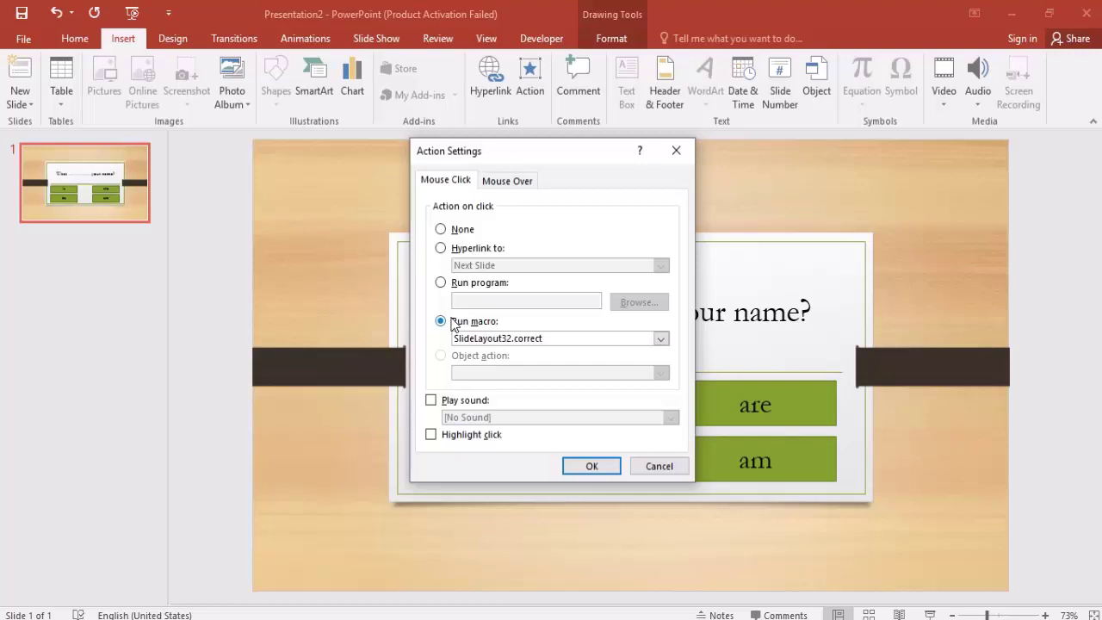
{"action": "left_click", "coordinate": [515, 343]}
{"action": "left_click", "coordinate": [514, 346]}
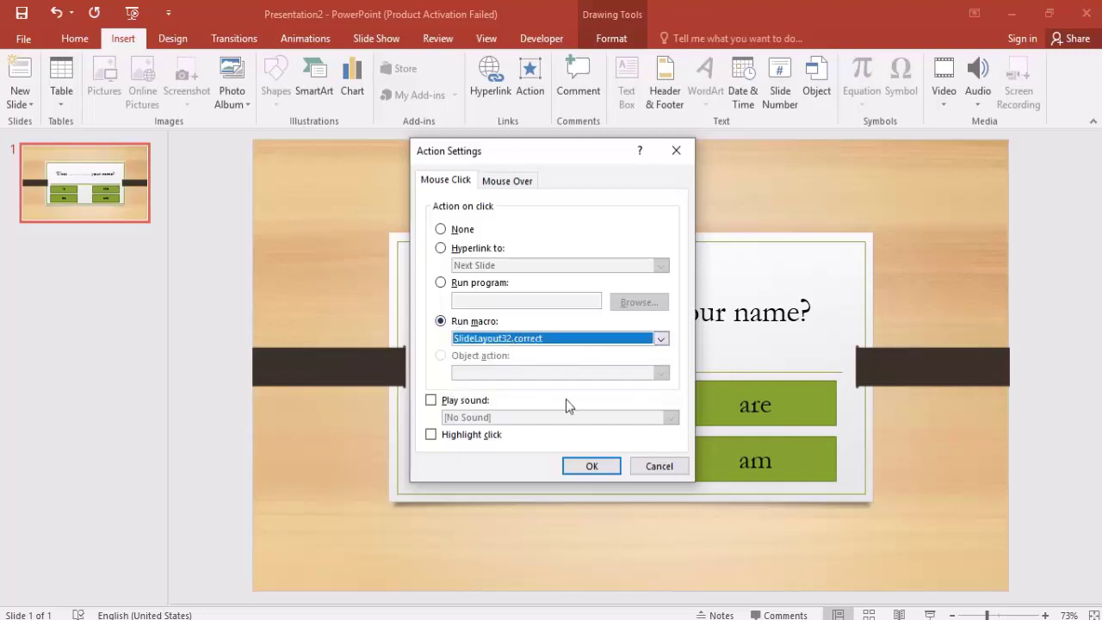
{"action": "left_click", "coordinate": [590, 465]}
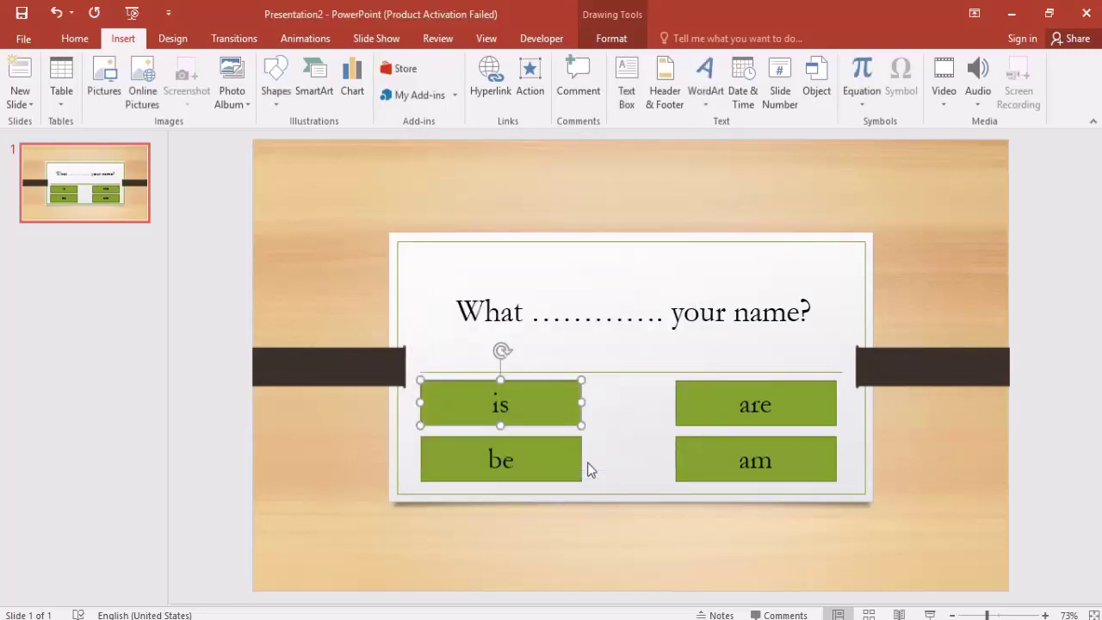
Make the 'are' and 'be' boxes run the SlideLayout32.wrong macro on click.
{"action": "left_click", "coordinate": [709, 420]}
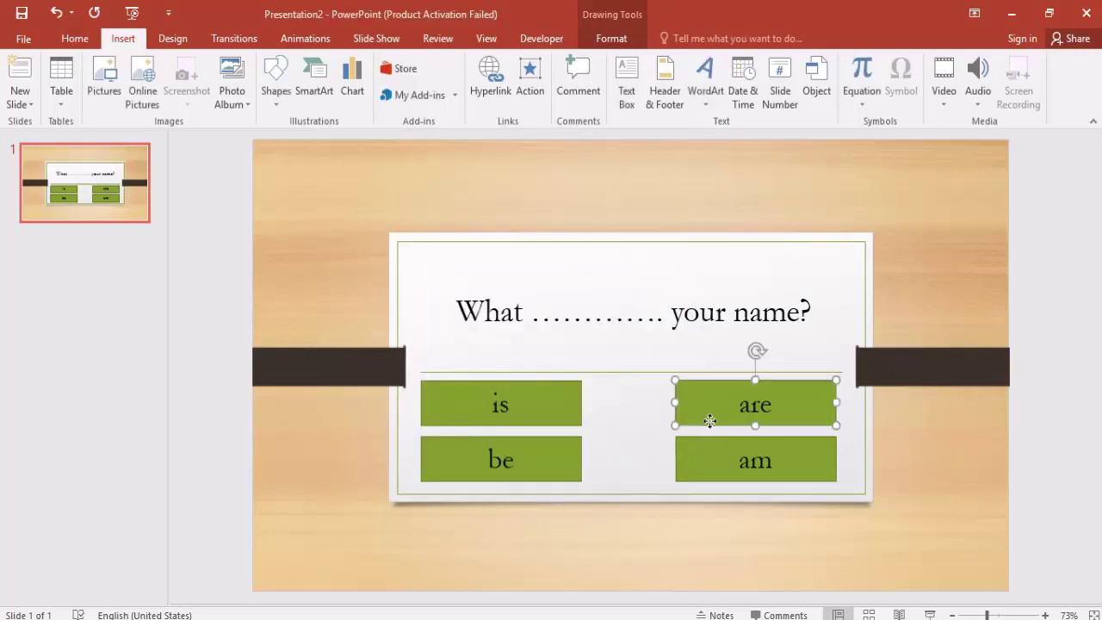
{"action": "left_click", "coordinate": [529, 79]}
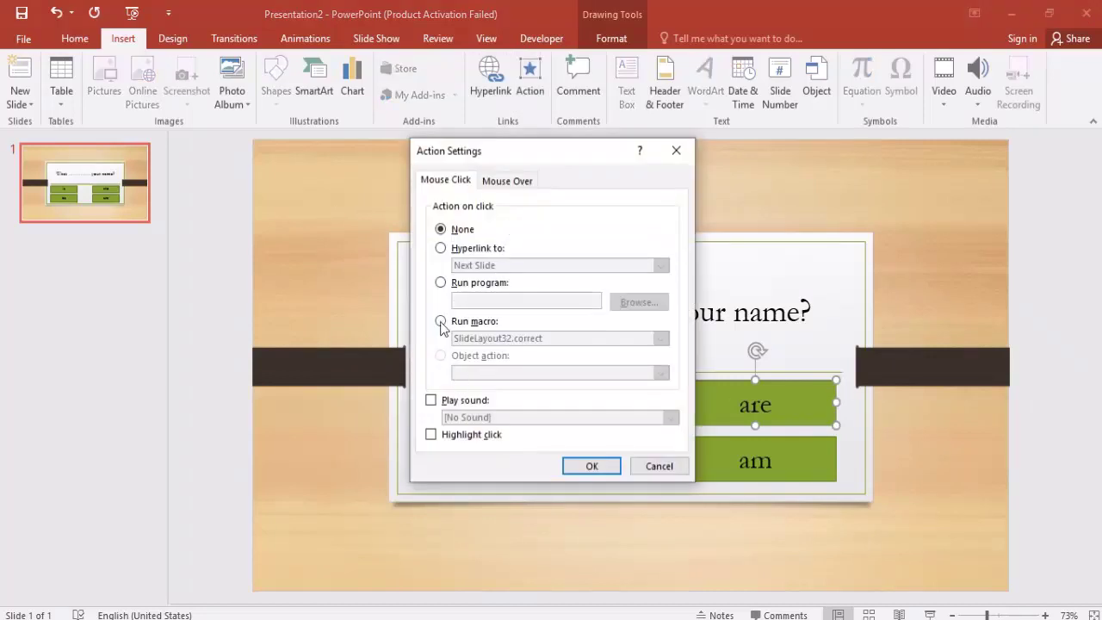
{"action": "left_click", "coordinate": [440, 321]}
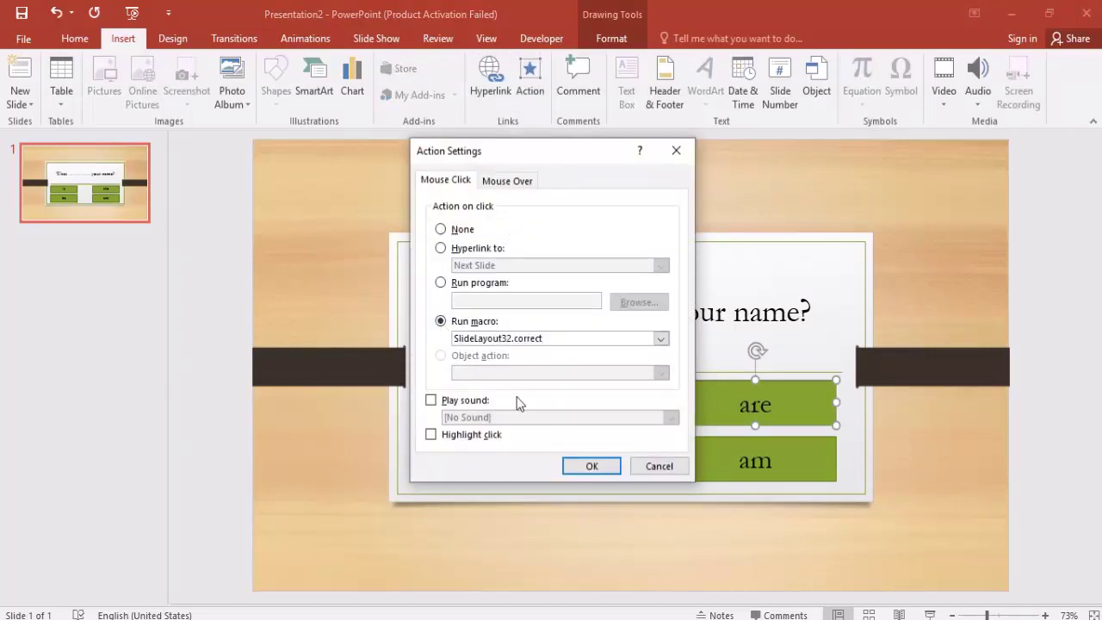
{"action": "left_click", "coordinate": [512, 341]}
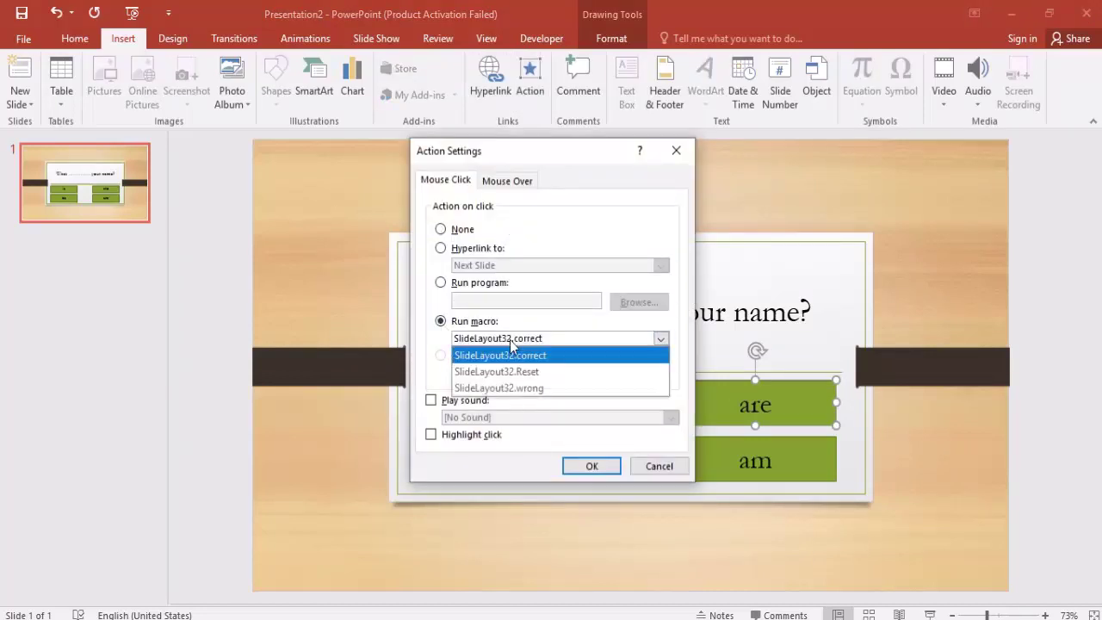
{"action": "left_click", "coordinate": [515, 388]}
{"action": "left_click", "coordinate": [589, 466]}
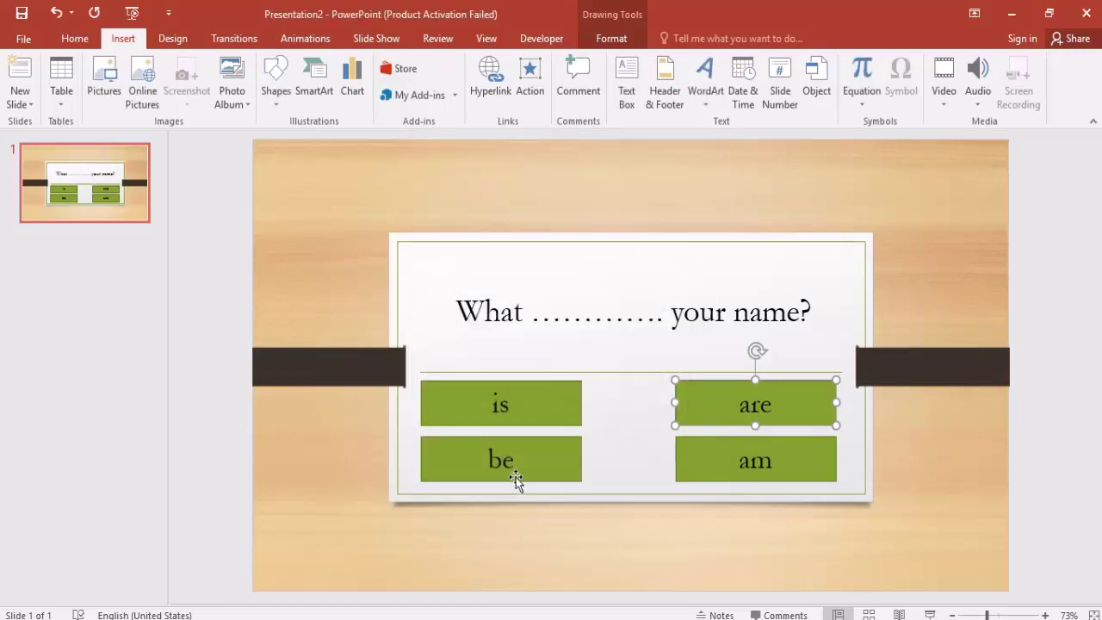
{"action": "left_click", "coordinate": [514, 474]}
{"action": "left_click", "coordinate": [529, 77]}
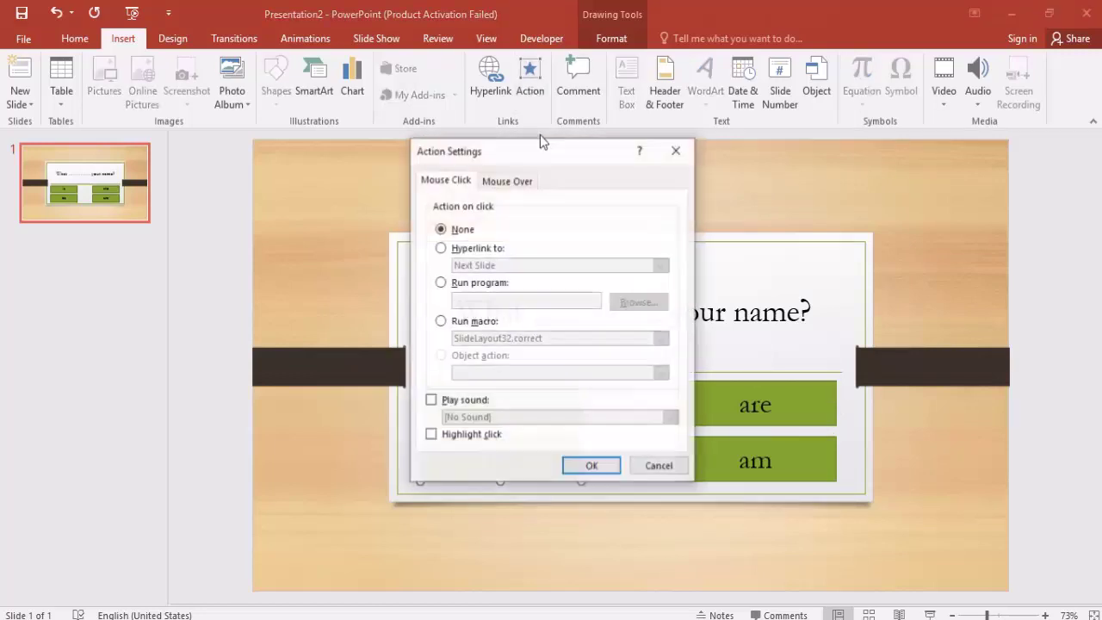
{"action": "left_click", "coordinate": [443, 326]}
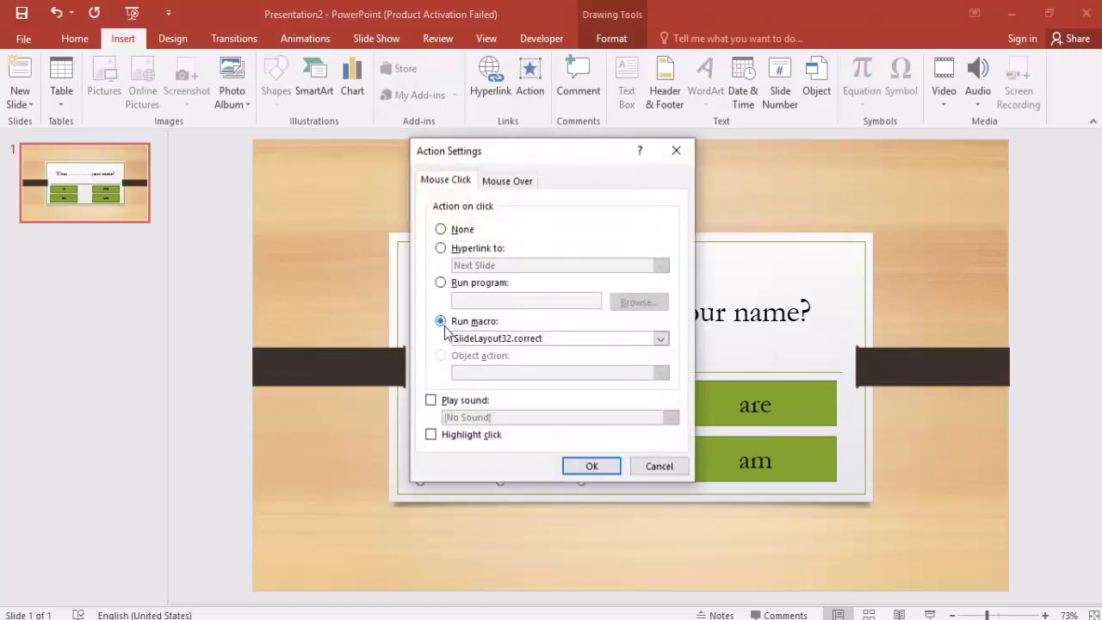
{"action": "left_click", "coordinate": [497, 340]}
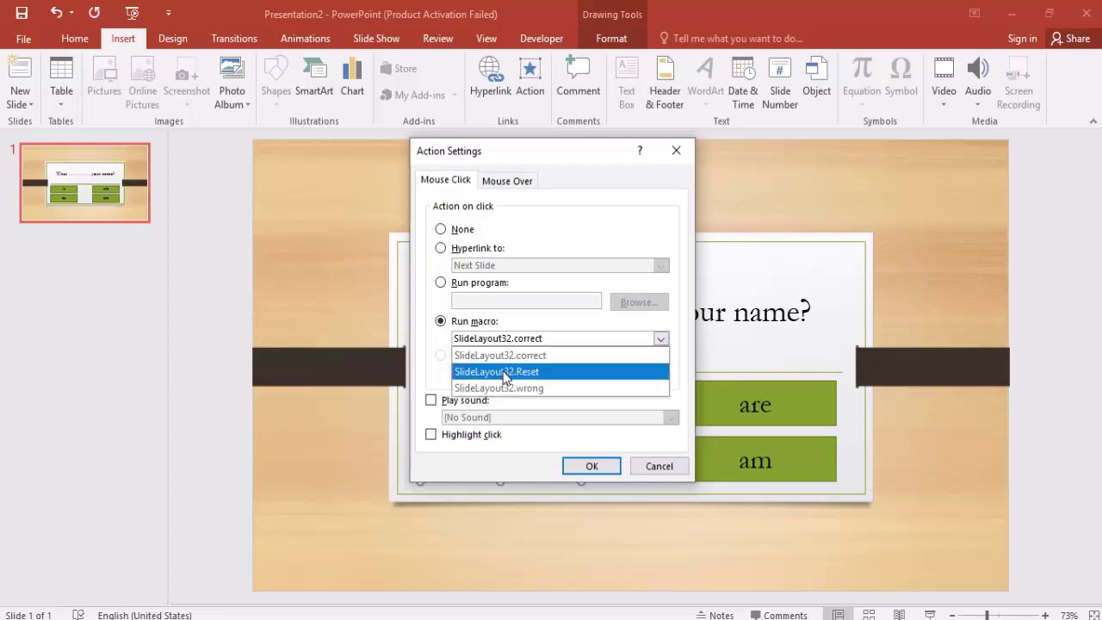
{"action": "left_click", "coordinate": [504, 384]}
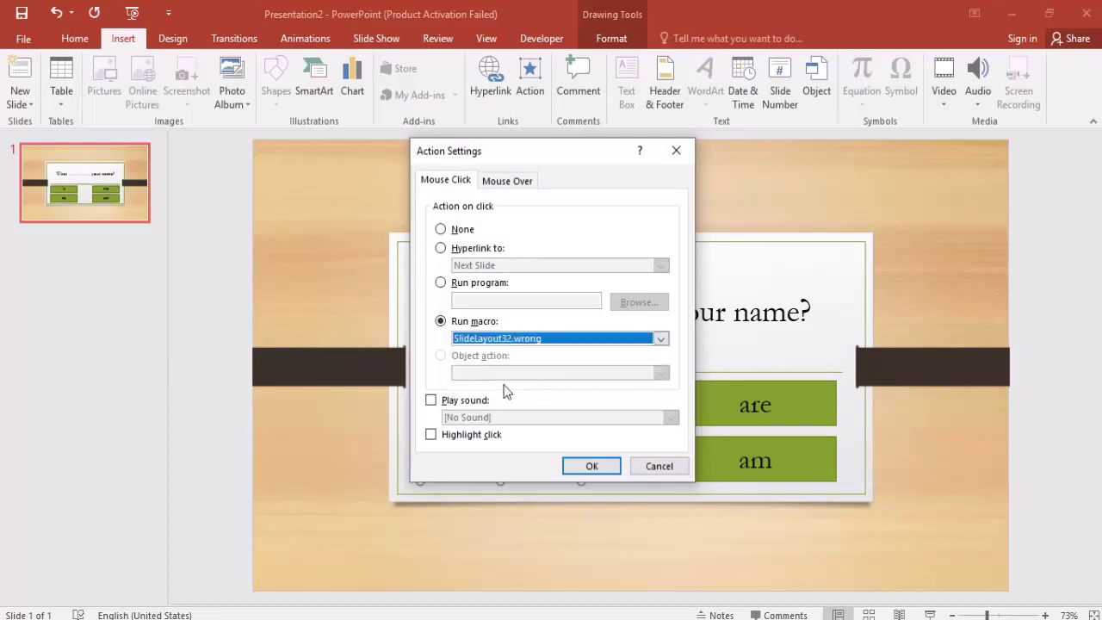
{"action": "left_click", "coordinate": [585, 466]}
Make the 'am' box run SlideLayout32.wrong on click, then start the slide show.
{"action": "left_click", "coordinate": [680, 473]}
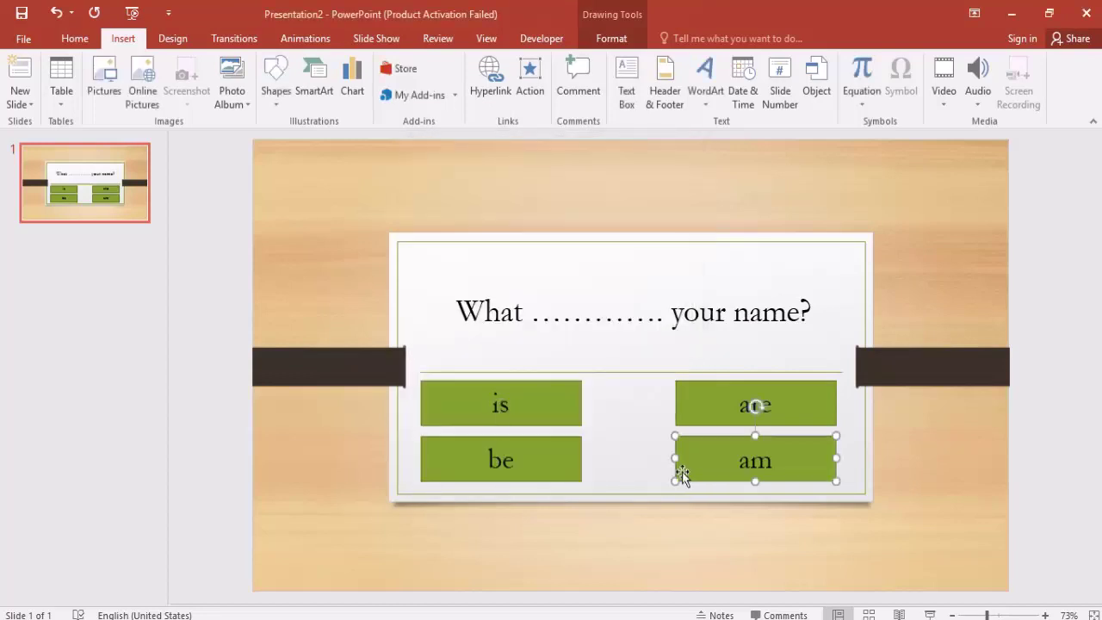
{"action": "left_click", "coordinate": [531, 90]}
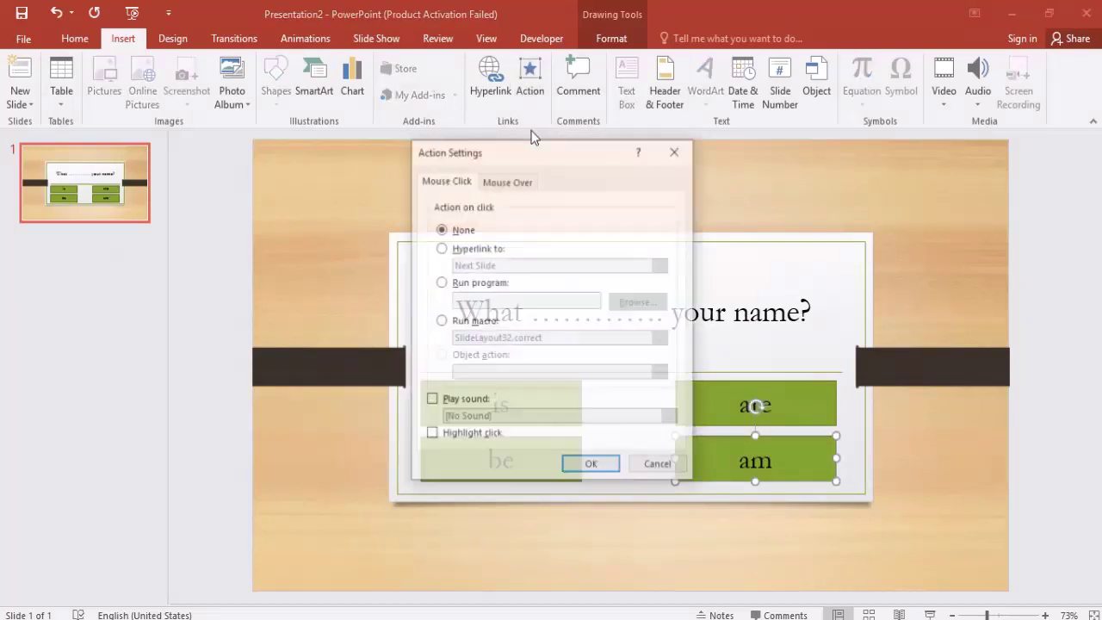
{"action": "left_click", "coordinate": [451, 322]}
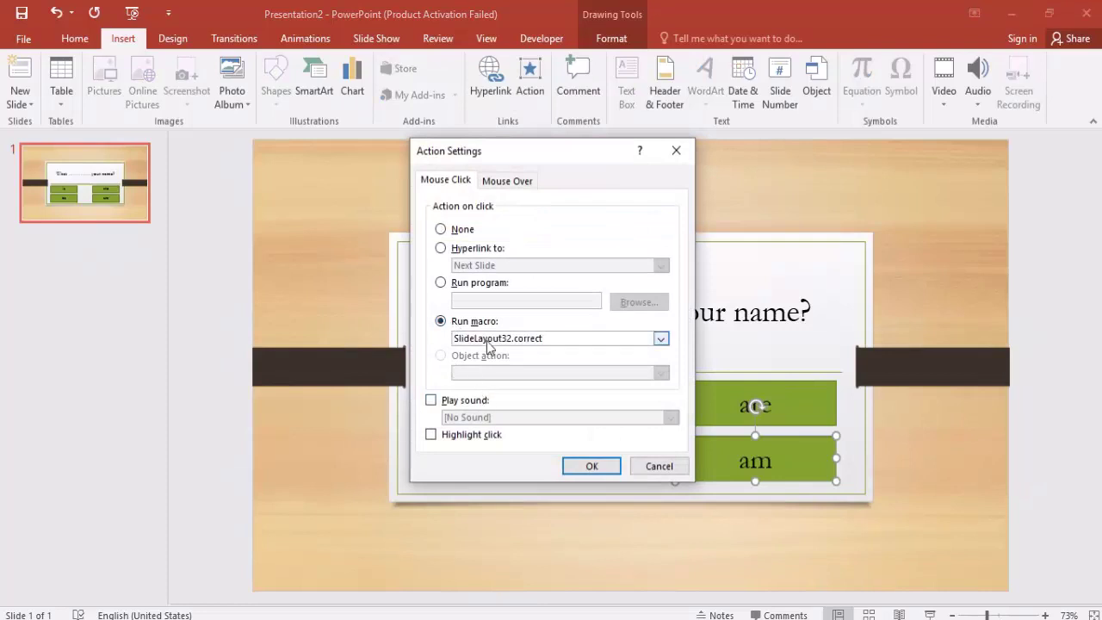
{"action": "left_click", "coordinate": [488, 342]}
{"action": "left_click", "coordinate": [495, 389]}
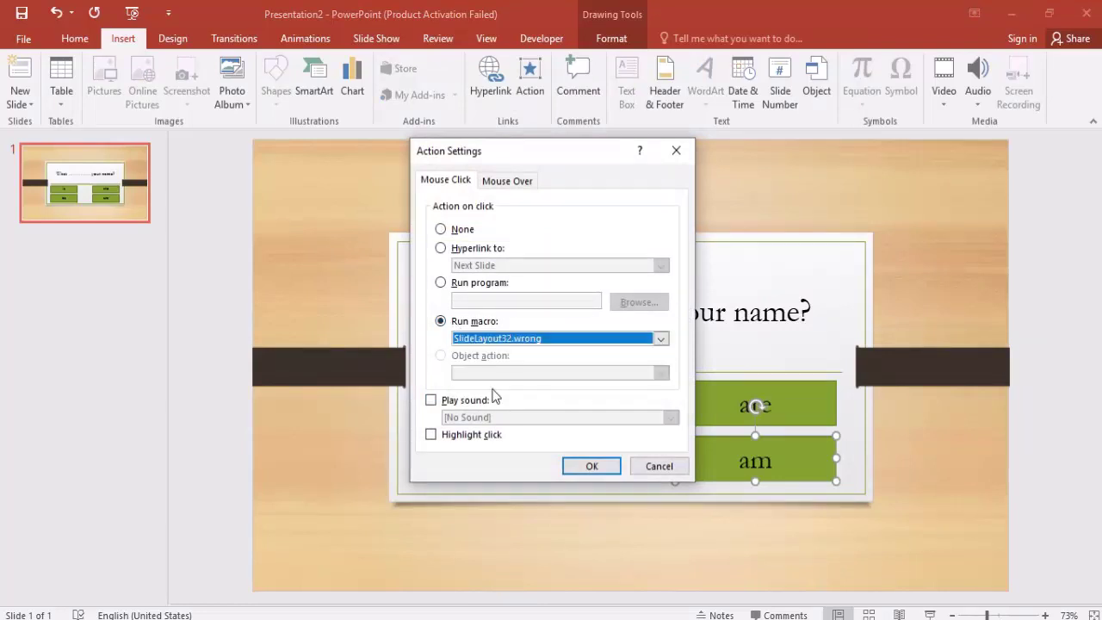
{"action": "left_click", "coordinate": [594, 467]}
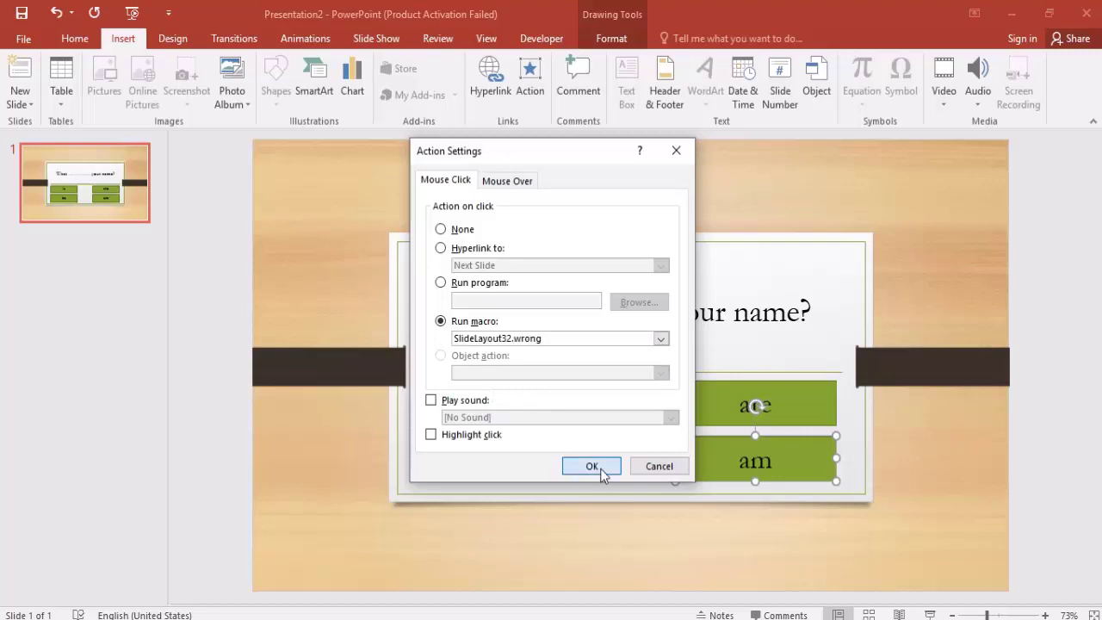
{"action": "left_click", "coordinate": [930, 615]}
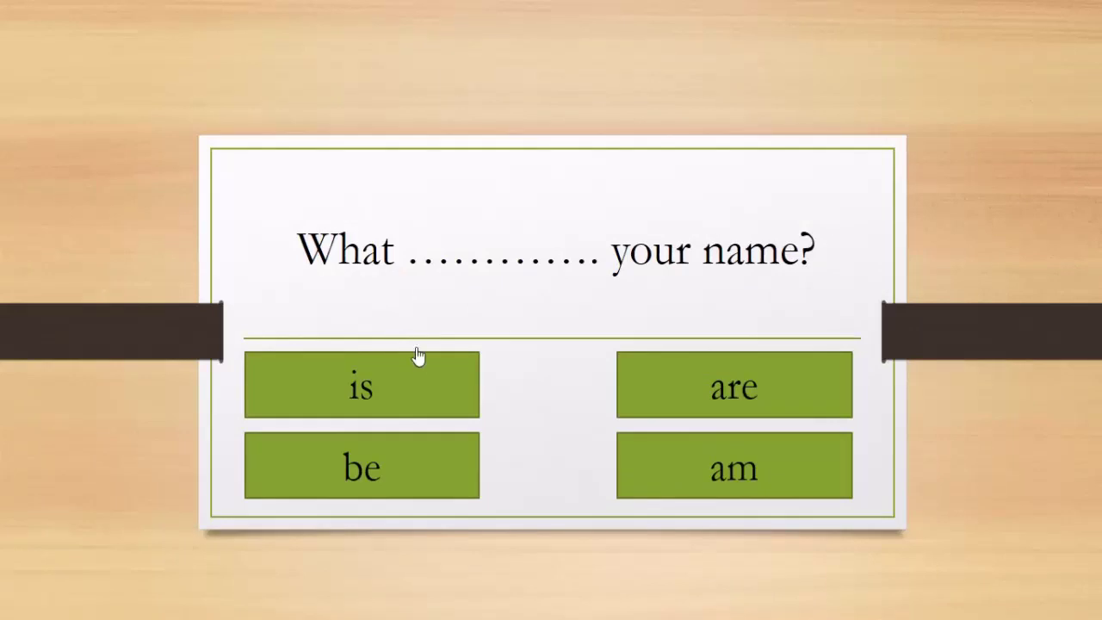
In the show, confirm 'are' gives the Wrong Answer message and 'is' gives Correct.
{"action": "left_click", "coordinate": [657, 401]}
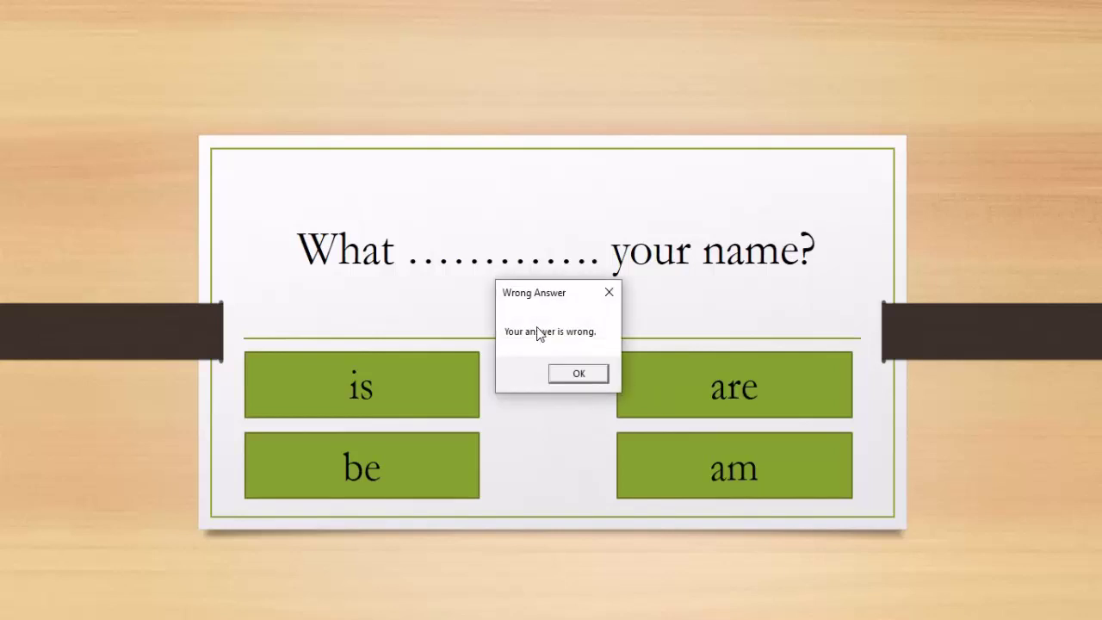
{"action": "left_click", "coordinate": [572, 376]}
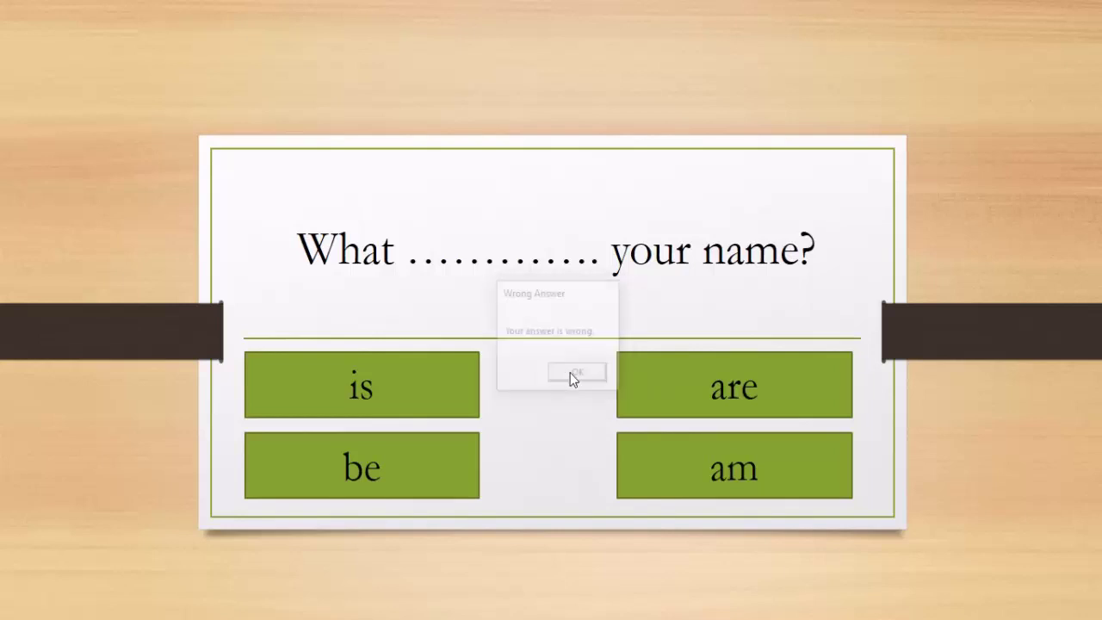
{"action": "left_click", "coordinate": [353, 382]}
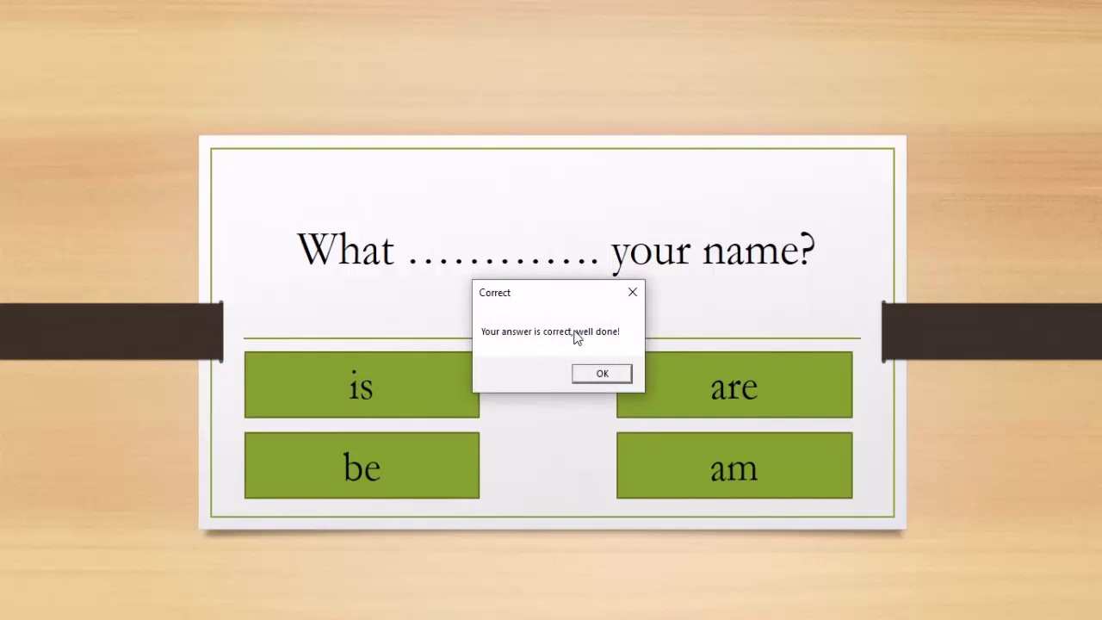
{"action": "left_click", "coordinate": [611, 378]}
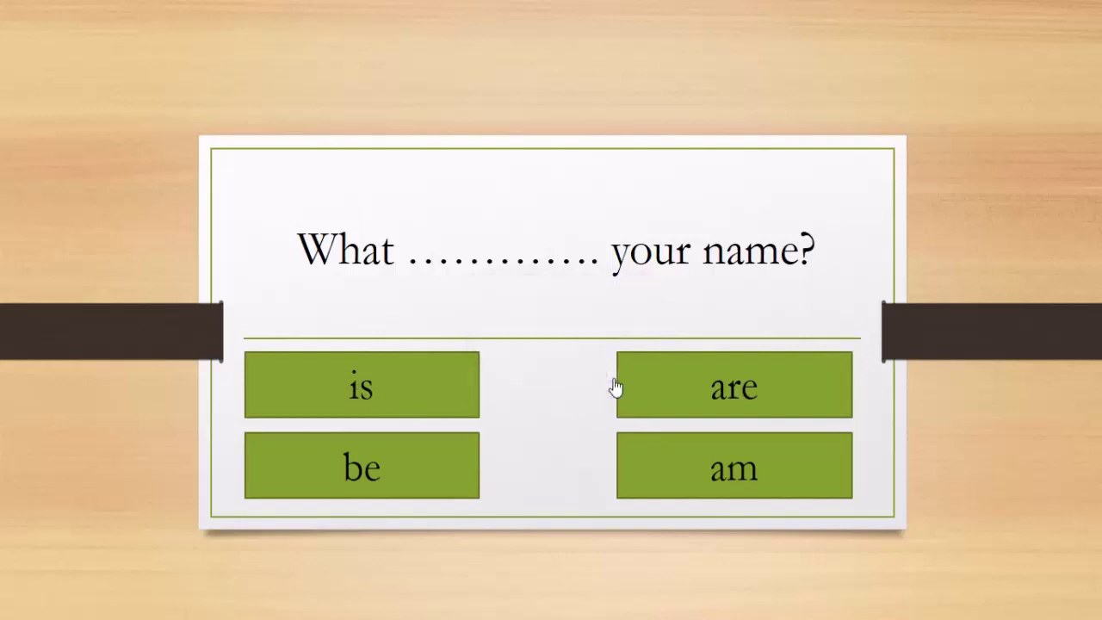
Delete the title and content placeholders from slide 1.
{"action": "mouse_move", "coordinate": [509, 7]}
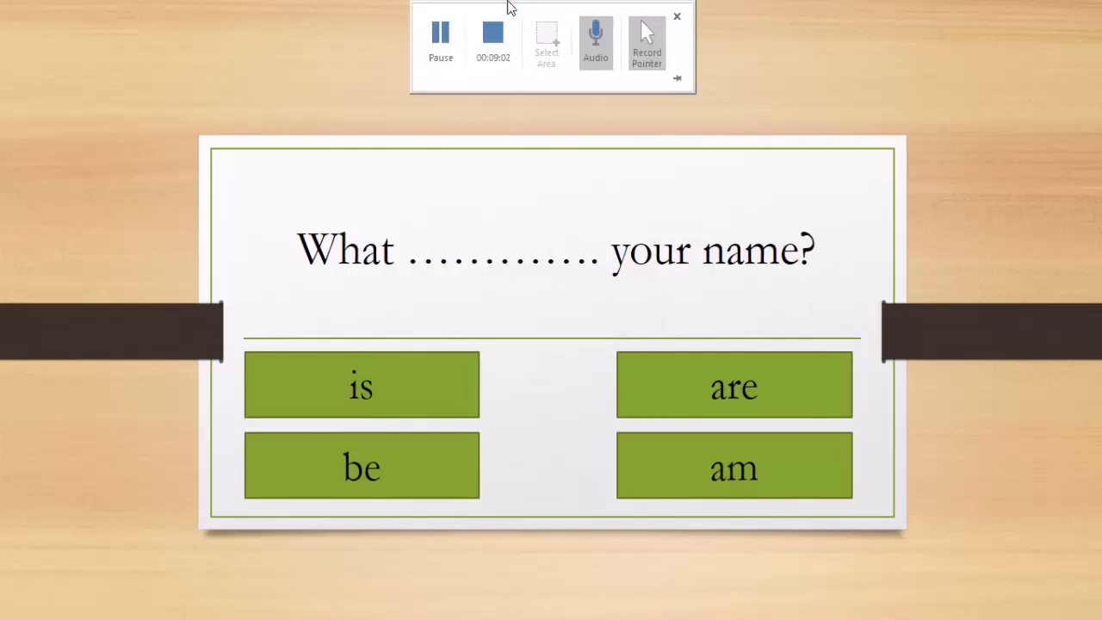
{"action": "left_click", "coordinate": [439, 44]}
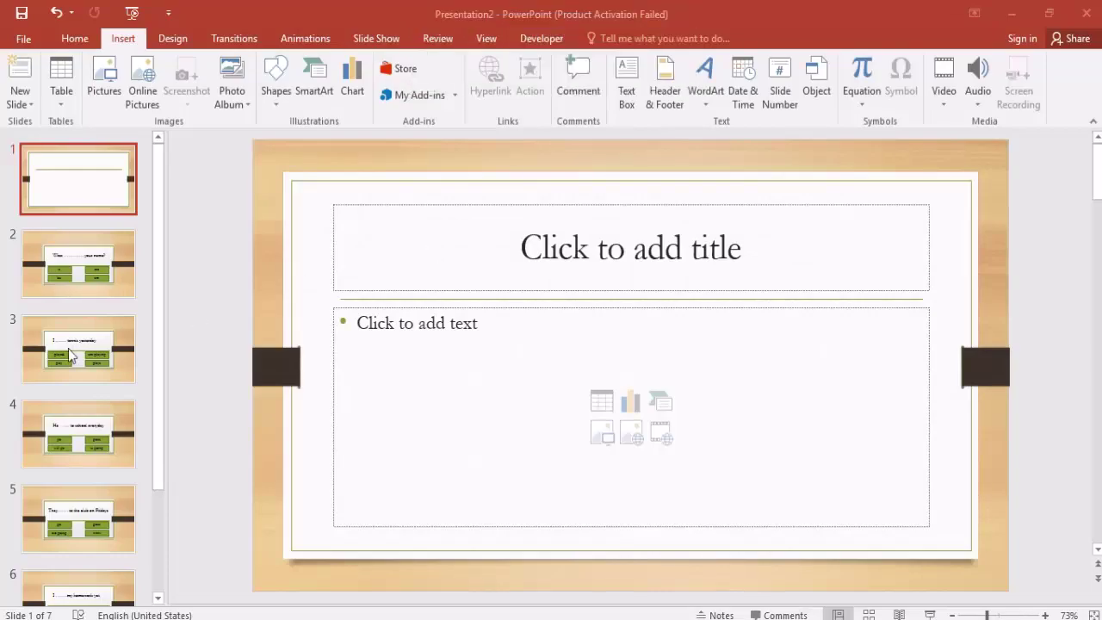
{"action": "left_click", "coordinate": [403, 204]}
{"action": "key", "text": "Escape"}
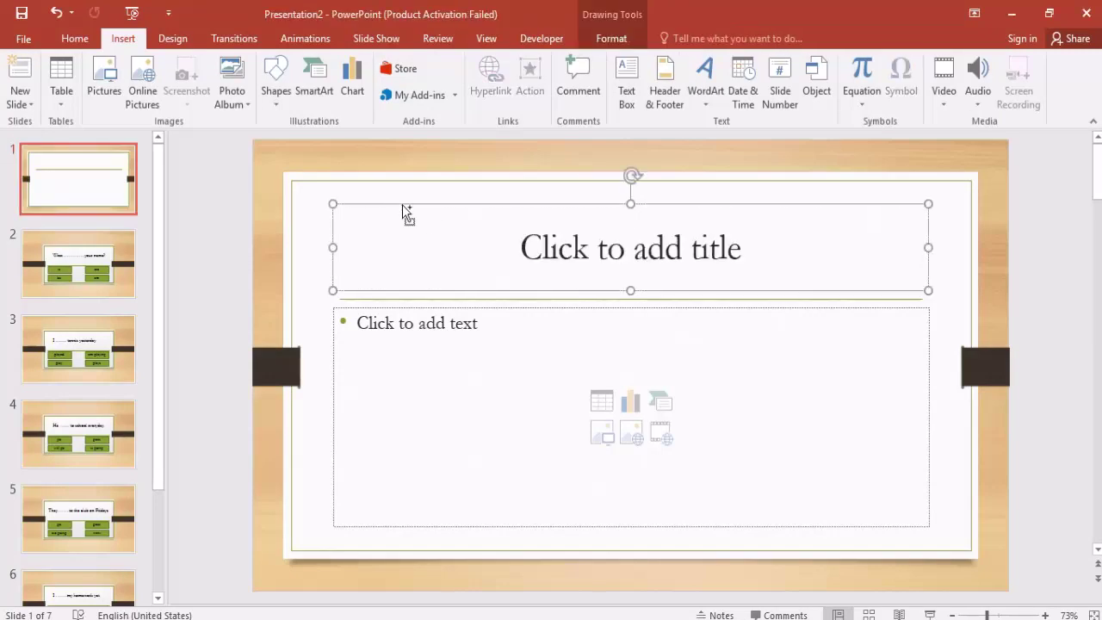
{"action": "key", "text": "ctrl+a"}
{"action": "key", "text": "Delete"}
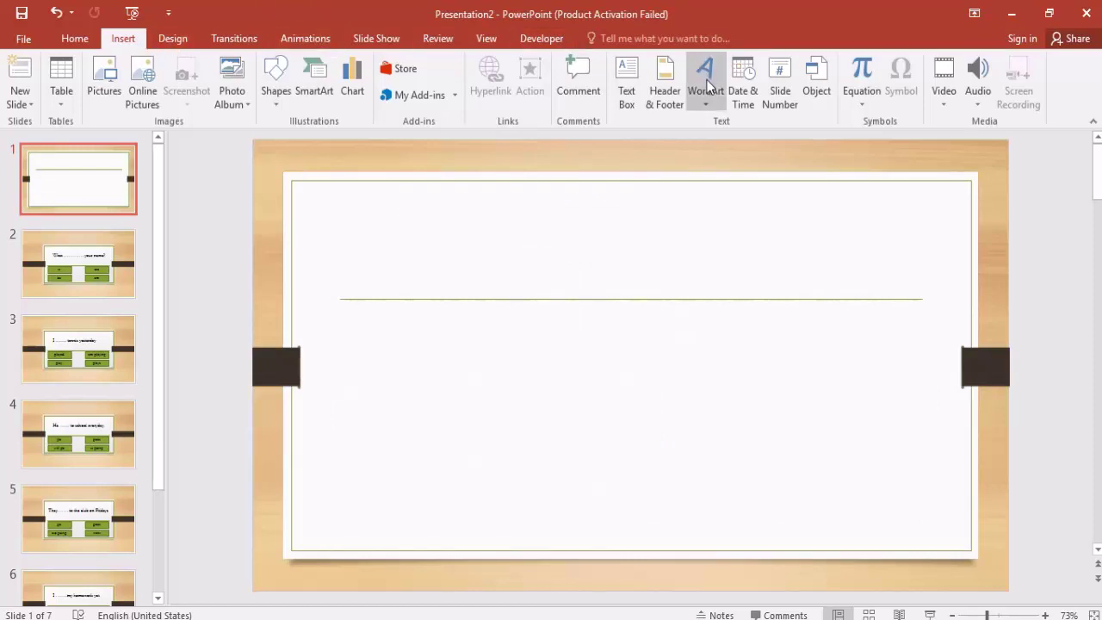
Add an 'English quiz' text box above the divider, enlarged to 60 pt and centred.
{"action": "left_click", "coordinate": [627, 86]}
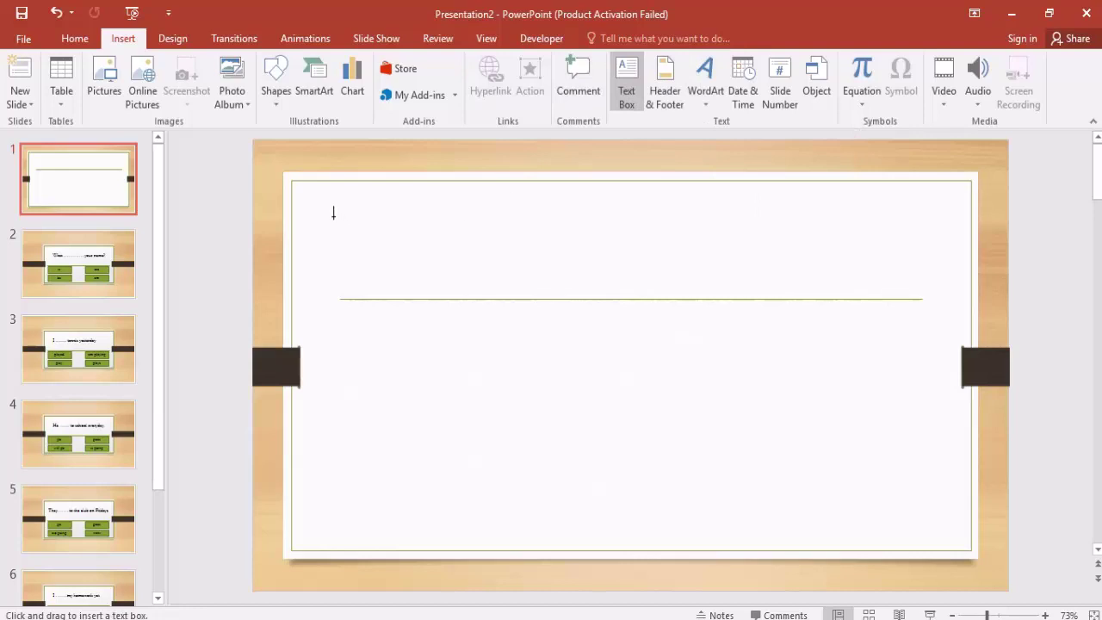
{"action": "left_click_drag", "start_coordinate": [331, 211], "coordinate": [938, 285]}
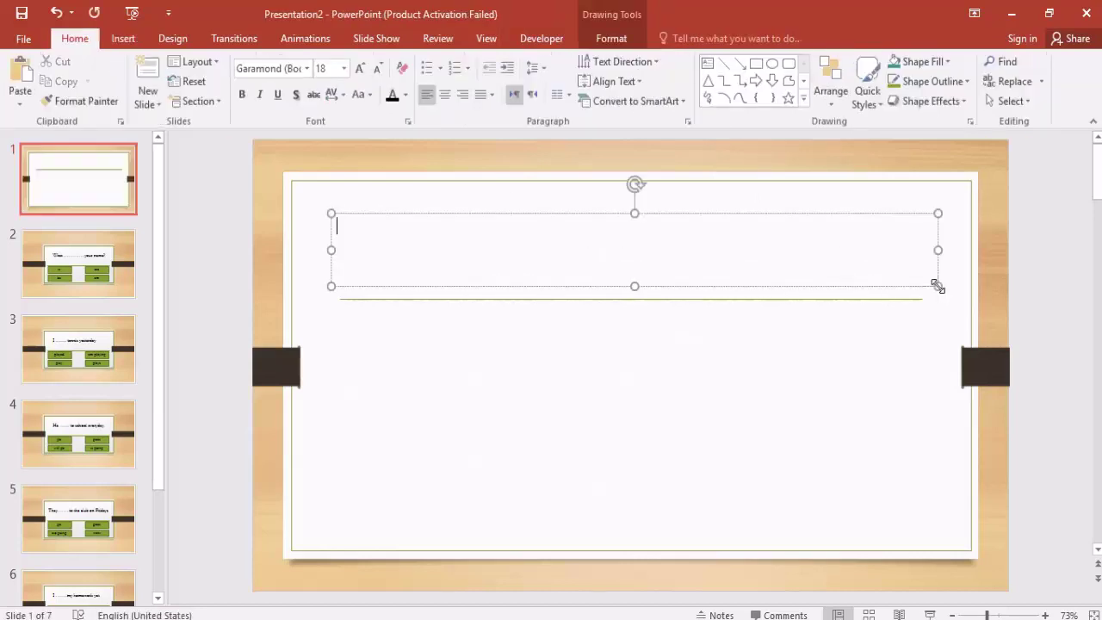
{"action": "type", "text": "E"}
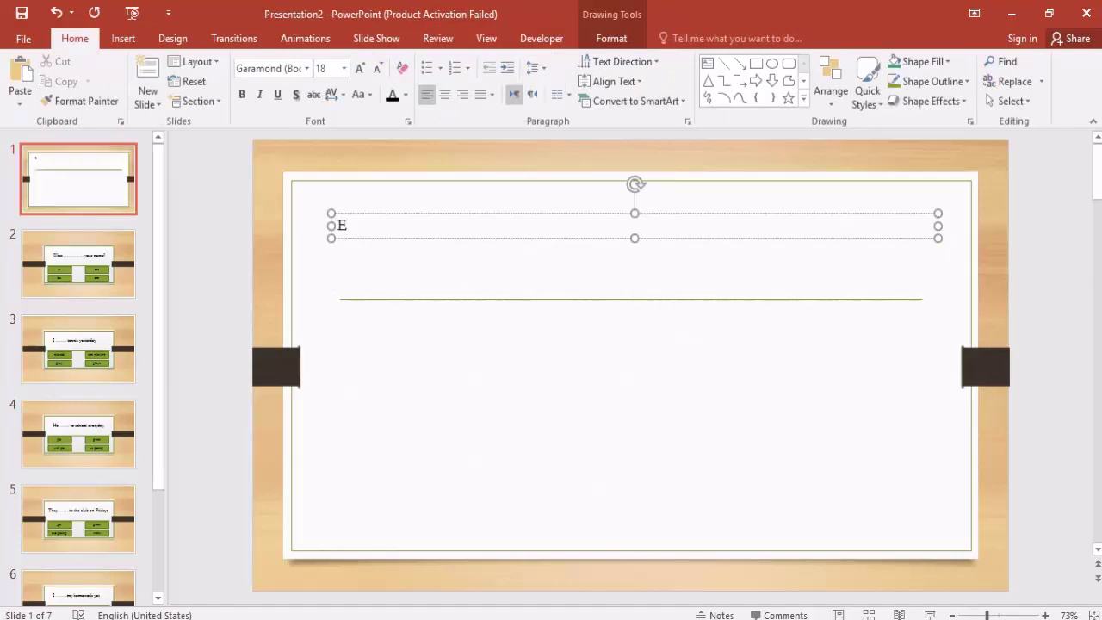
{"action": "type", "text": "ngl"}
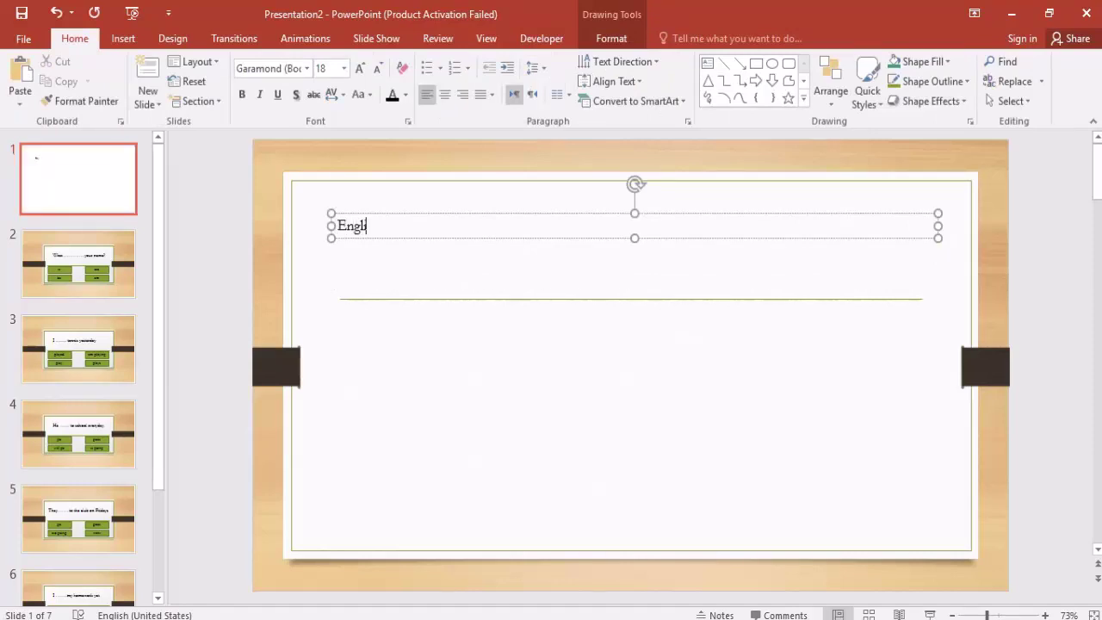
{"action": "type", "text": "ish"}
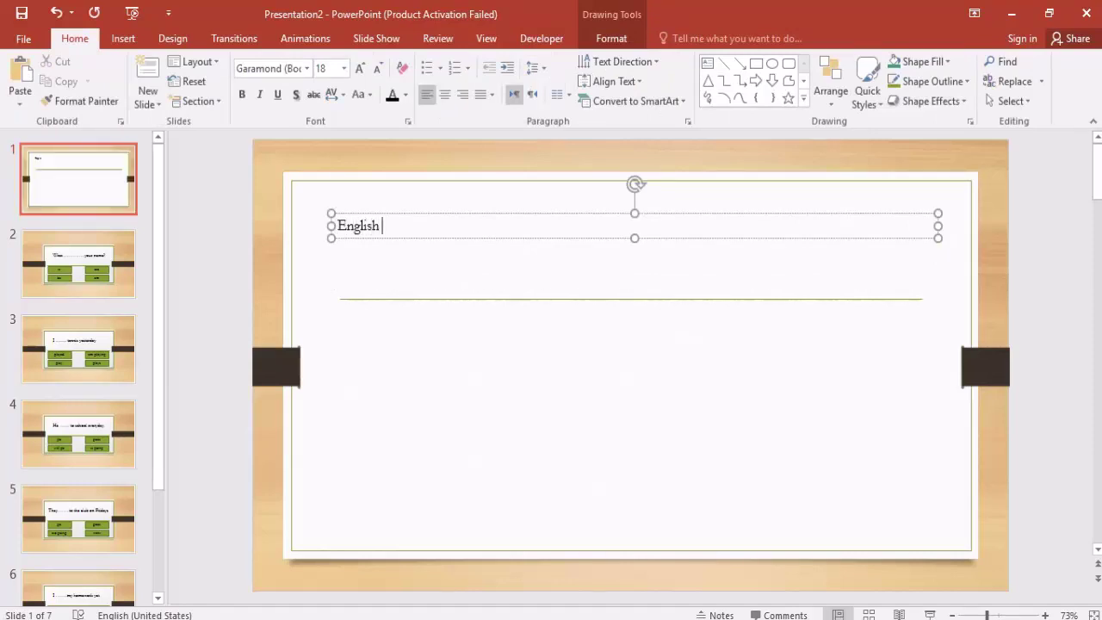
{"action": "type", "text": " quiz"}
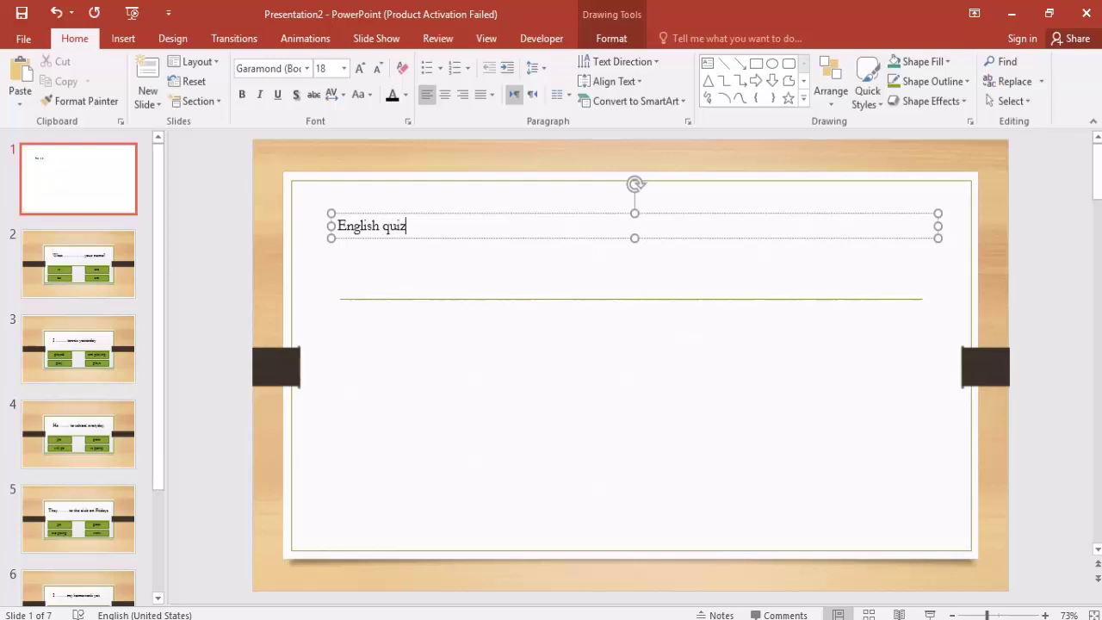
{"action": "left_click", "coordinate": [705, 238]}
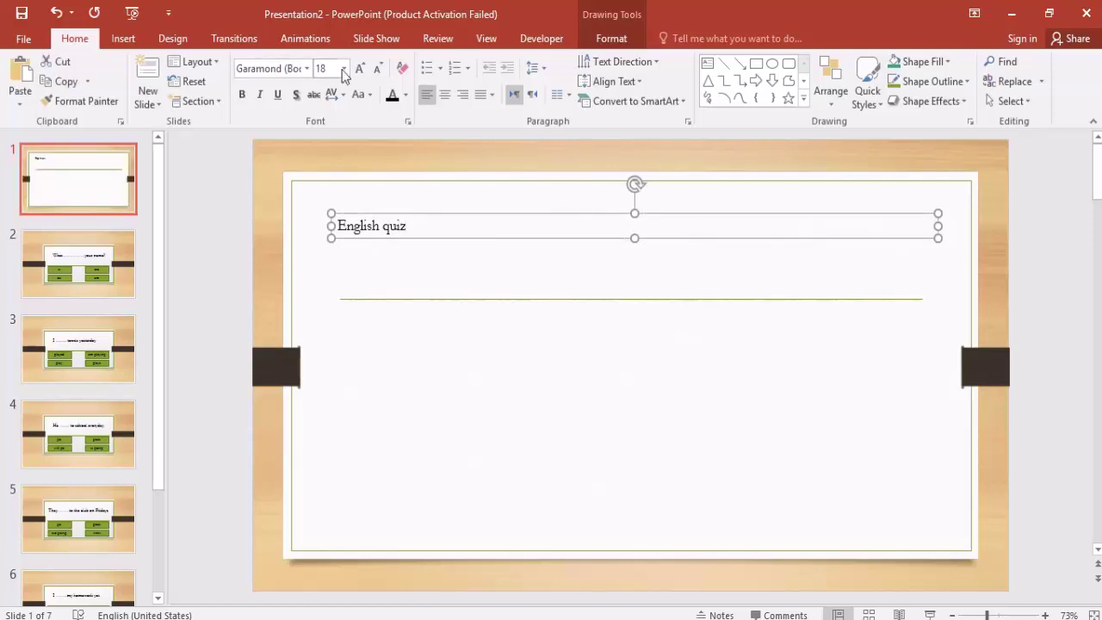
{"action": "left_click", "coordinate": [360, 68]}
{"action": "left_click", "coordinate": [359, 68]}
{"action": "left_click", "coordinate": [359, 68]}
{"action": "left_click", "coordinate": [360, 69]}
{"action": "left_click", "coordinate": [360, 69]}
{"action": "left_click", "coordinate": [360, 69]}
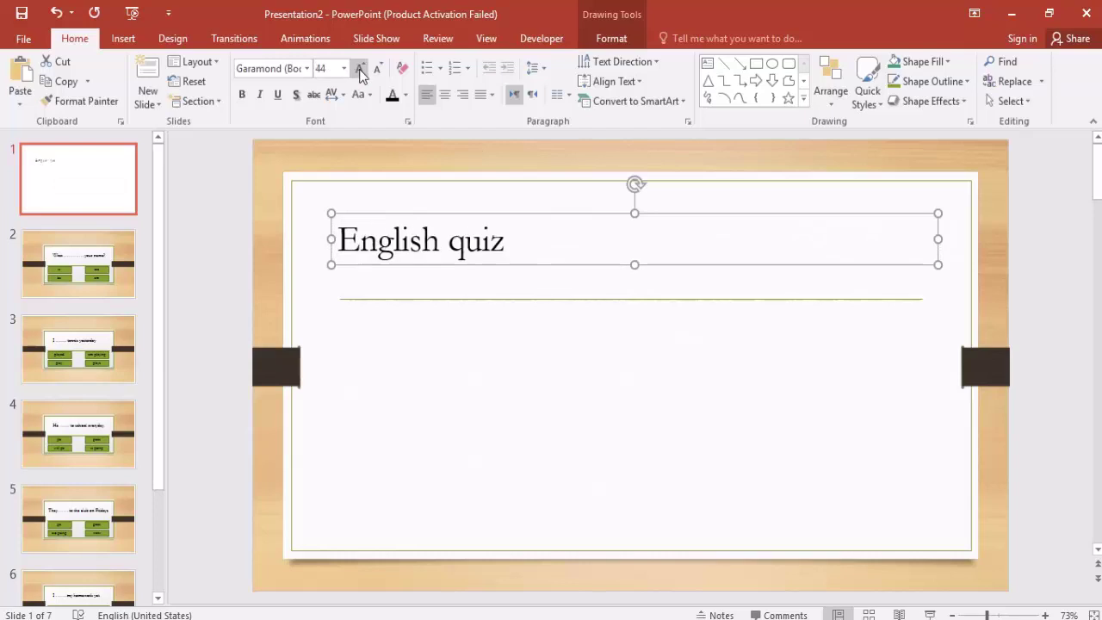
{"action": "left_click", "coordinate": [359, 69]}
{"action": "left_click", "coordinate": [359, 69]}
{"action": "left_click", "coordinate": [359, 69]}
{"action": "left_click", "coordinate": [360, 69]}
{"action": "left_click", "coordinate": [445, 96]}
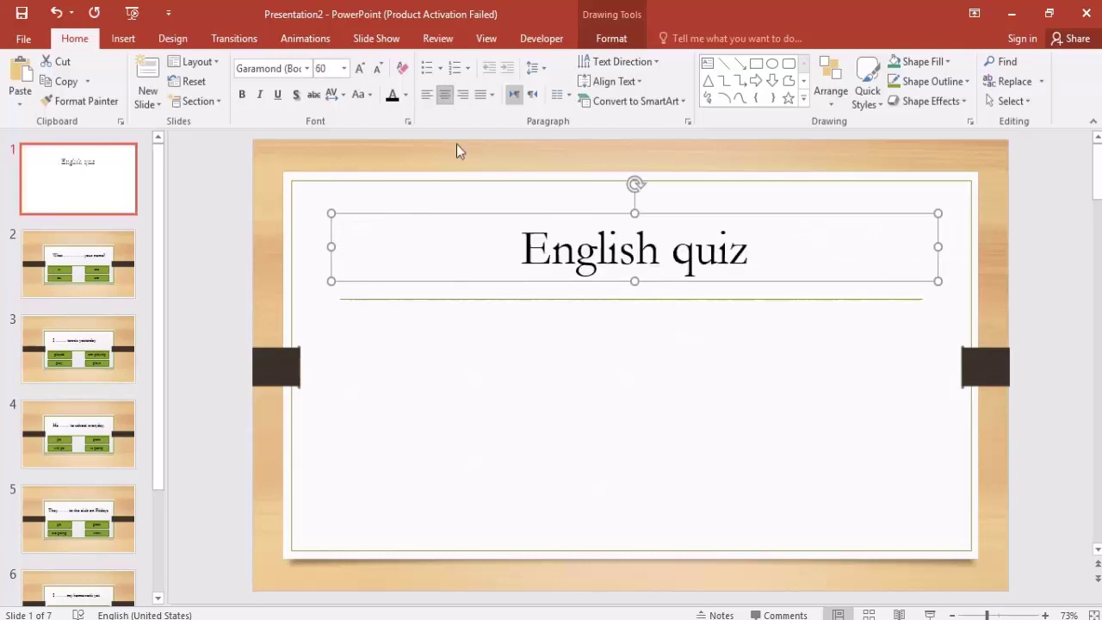
{"action": "left_click", "coordinate": [434, 317]}
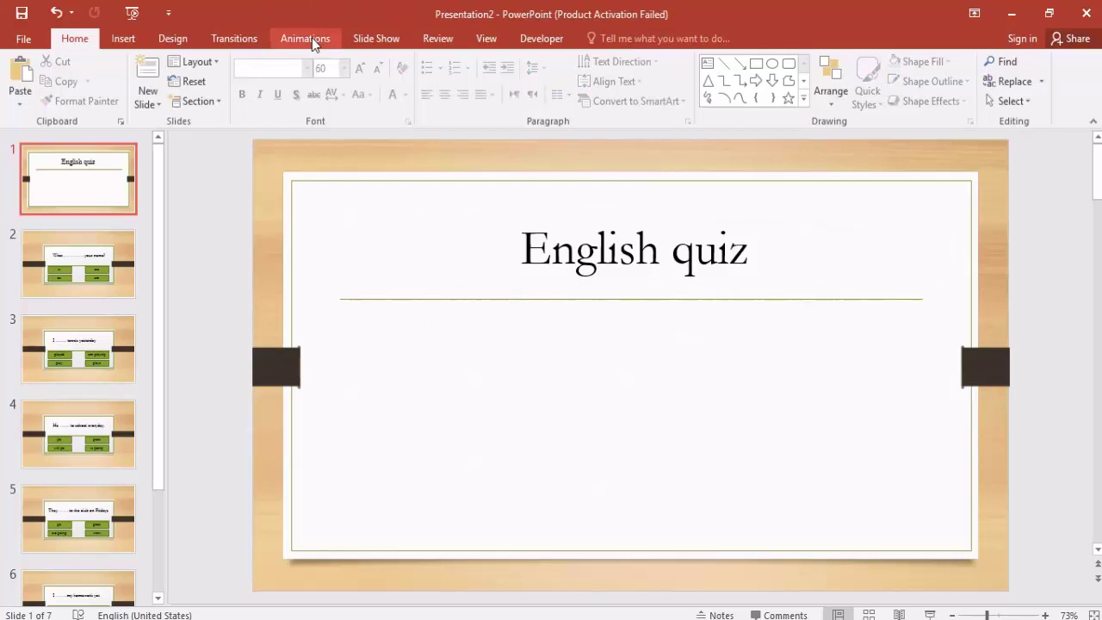
Draw a text box below the divider line and type 'Click to start'.
{"action": "mouse_move", "coordinate": [639, 6]}
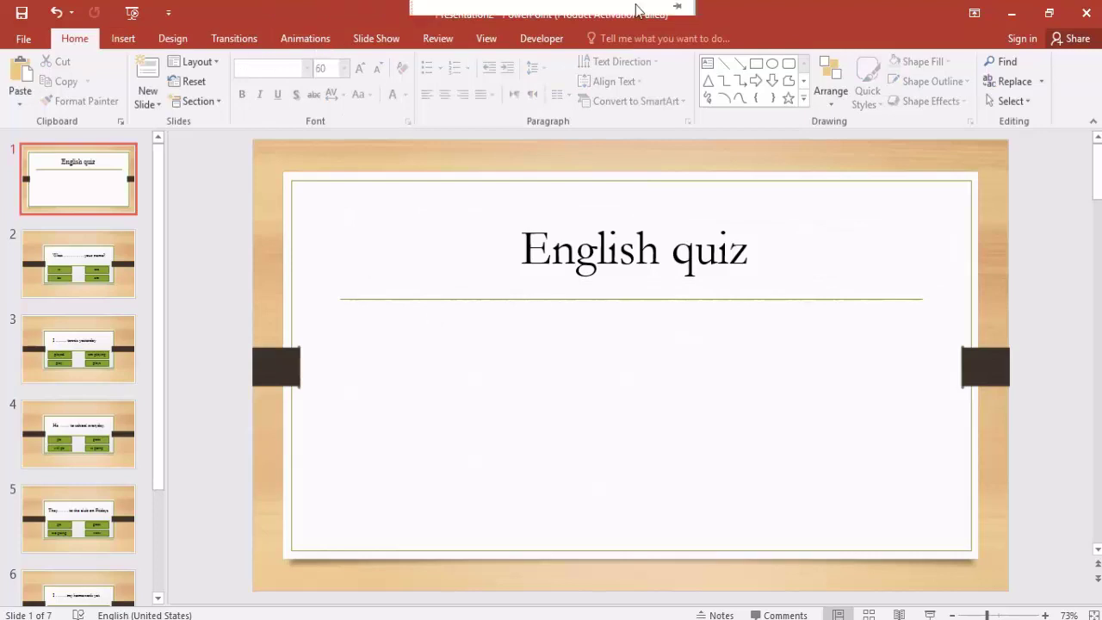
{"action": "left_click", "coordinate": [706, 63]}
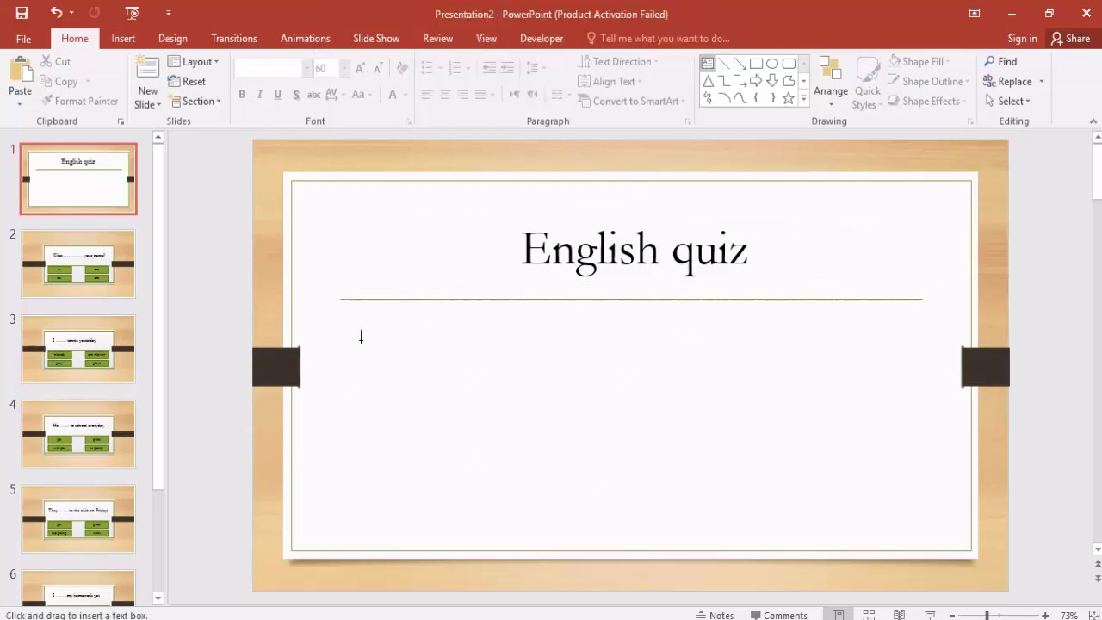
{"action": "mouse_move", "coordinate": [356, 327]}
{"action": "left_mouse_down"}
{"action": "mouse_move", "coordinate": [869, 439]}
{"action": "mouse_move", "coordinate": [923, 401]}
{"action": "left_mouse_up"}
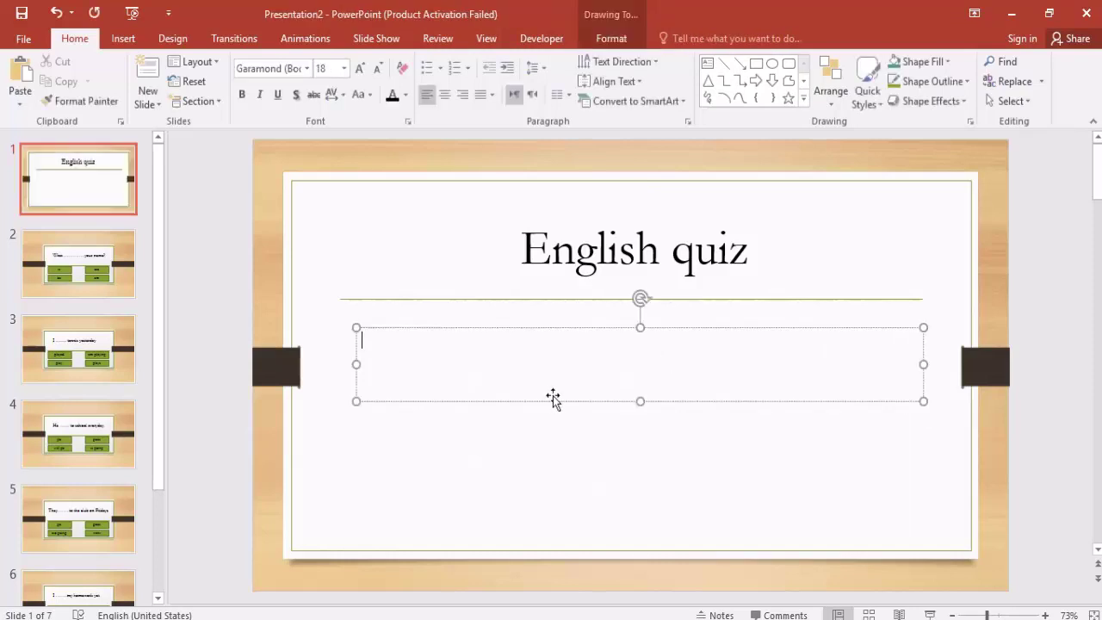
{"action": "type", "text": "C"}
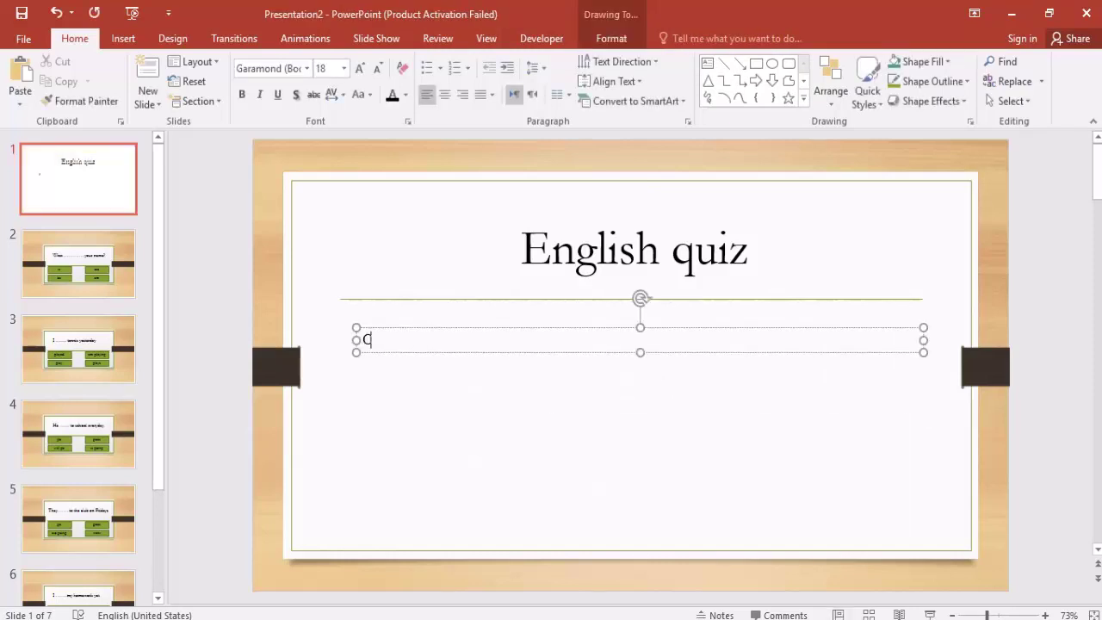
{"action": "type", "text": "li"}
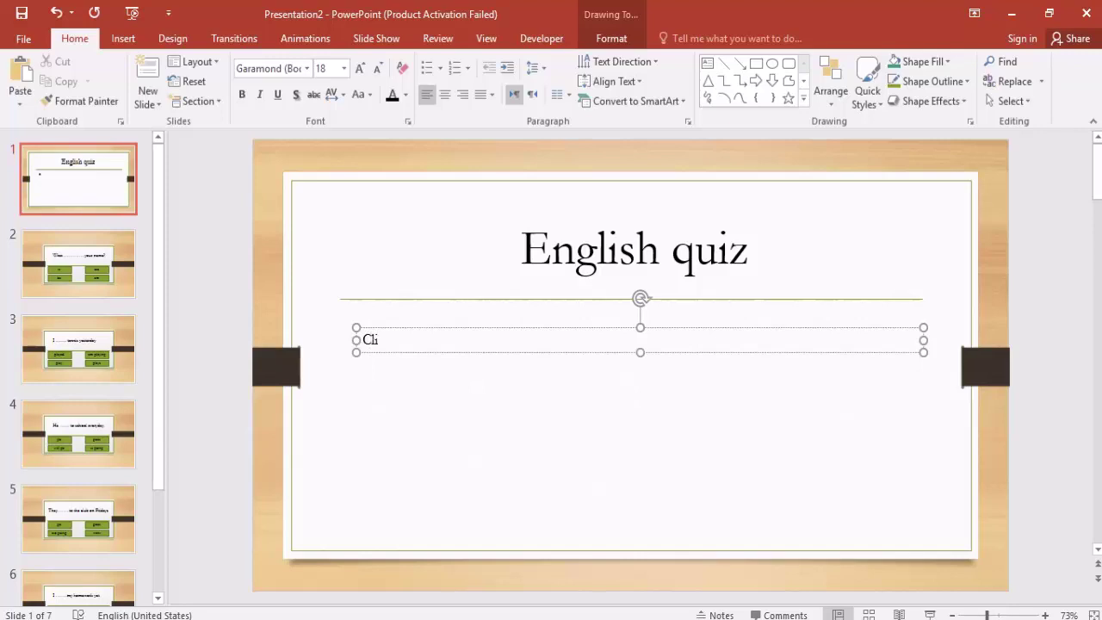
{"action": "type", "text": "ck to "}
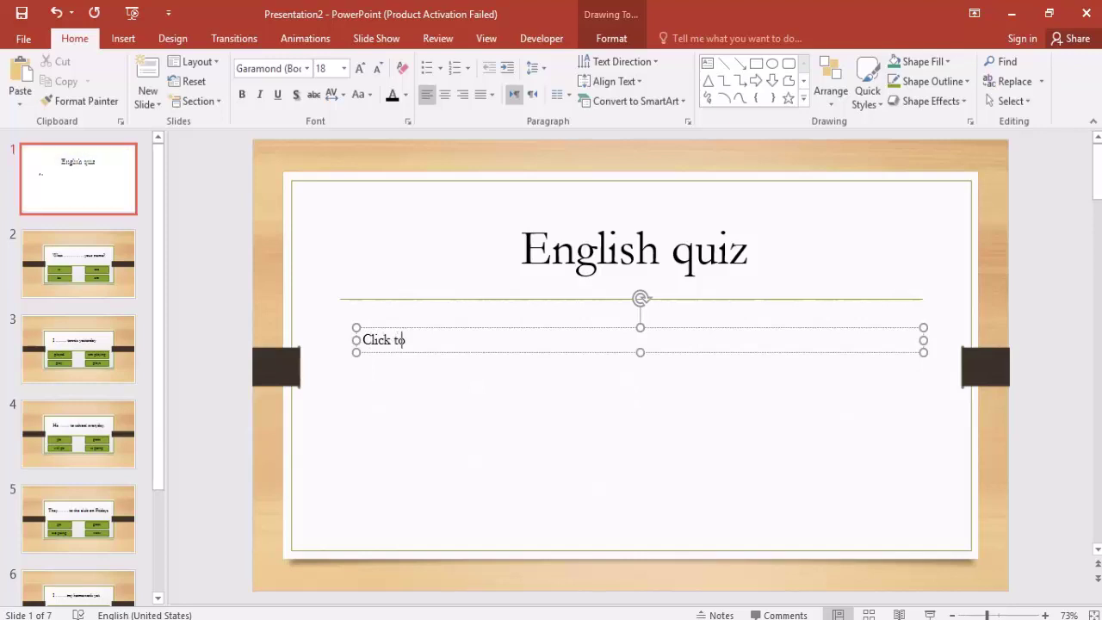
{"action": "type", "text": "sta"}
{"action": "type", "text": "rt"}
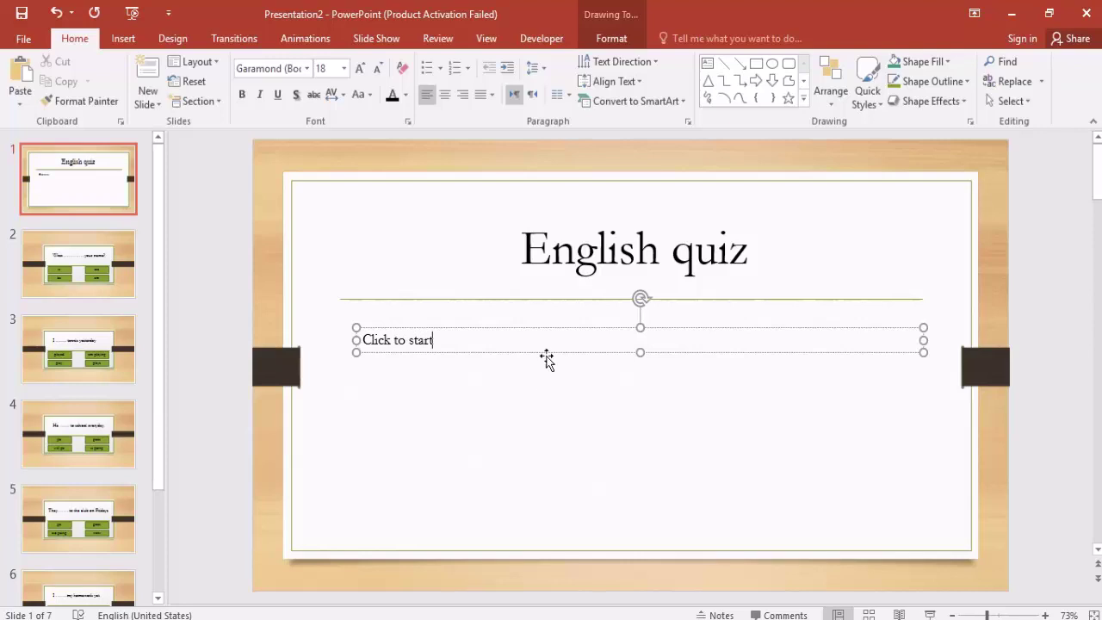
Enlarge the 'Click to start' text to 54 pt and centre it.
{"action": "triple_click", "coordinate": [384, 340]}
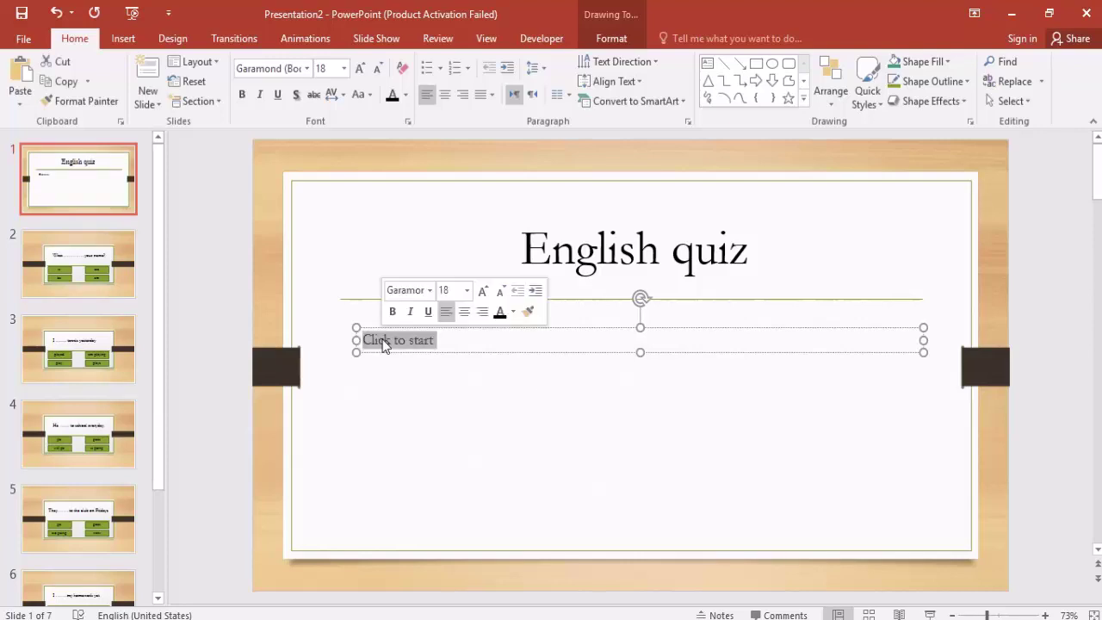
{"action": "left_click", "coordinate": [360, 75]}
{"action": "left_click", "coordinate": [360, 75]}
{"action": "left_click", "coordinate": [360, 75]}
{"action": "left_click", "coordinate": [360, 75]}
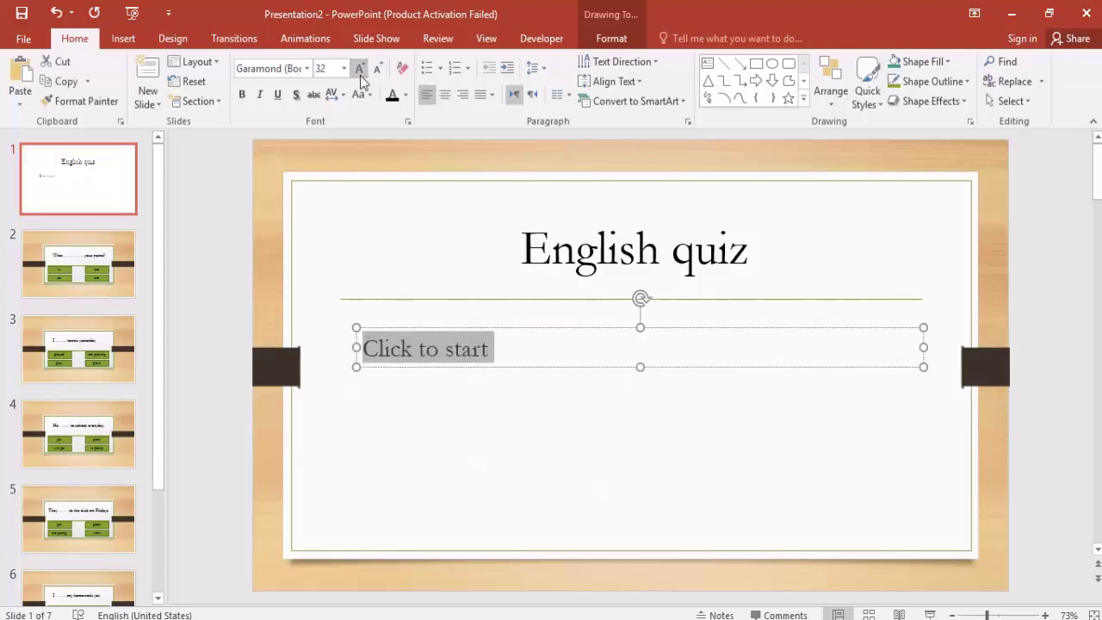
{"action": "left_click", "coordinate": [359, 74]}
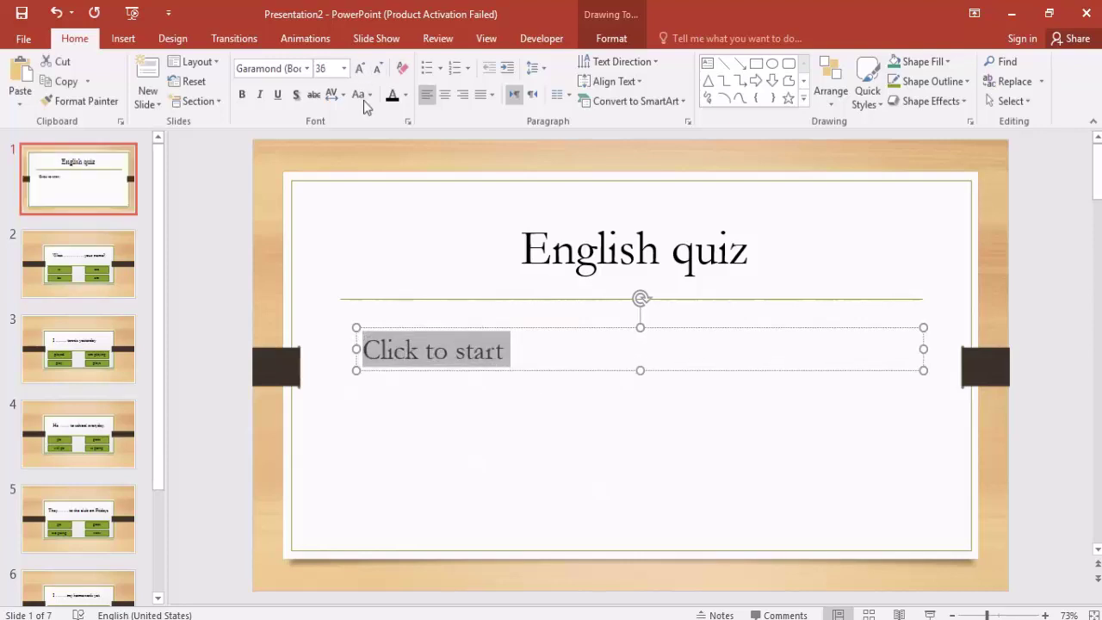
{"action": "left_click", "coordinate": [439, 97]}
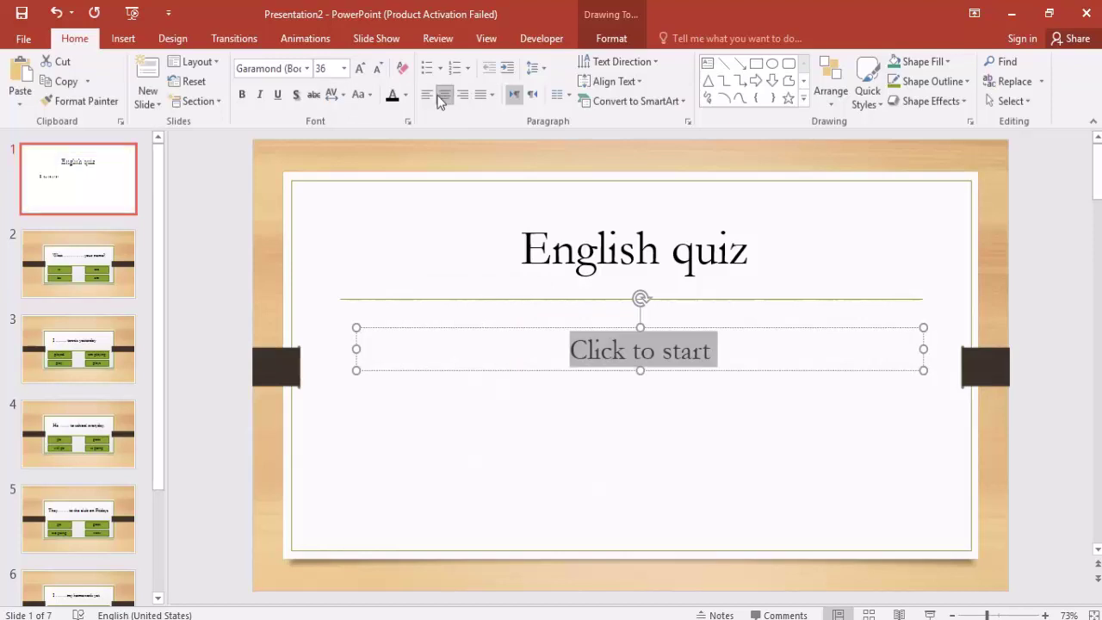
{"action": "left_click", "coordinate": [360, 68]}
{"action": "left_click", "coordinate": [361, 69]}
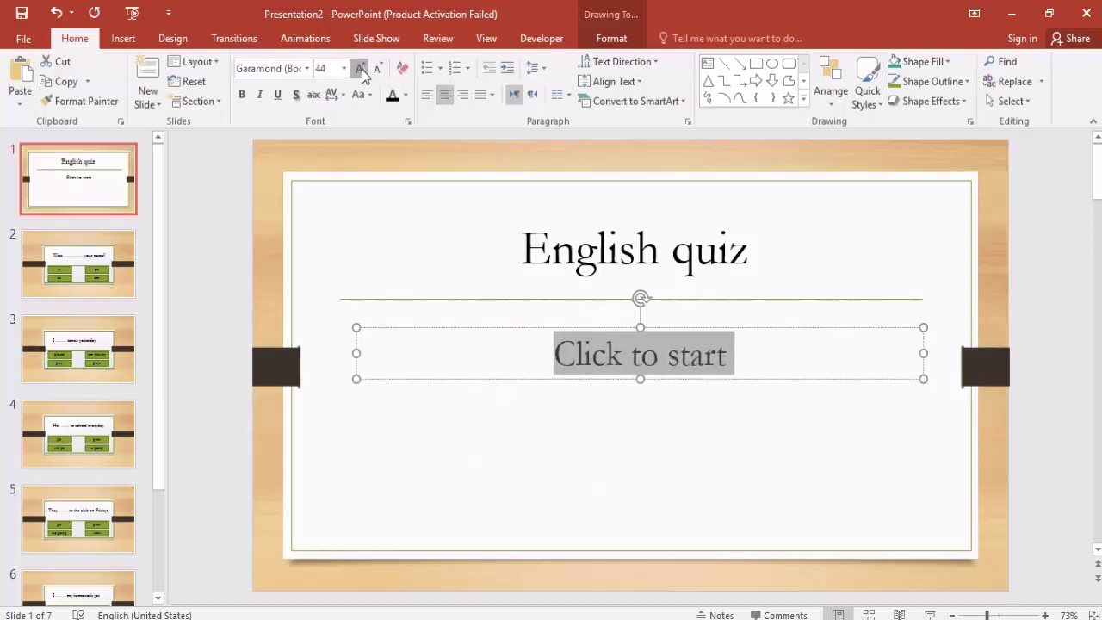
{"action": "left_click", "coordinate": [361, 68]}
{"action": "left_click", "coordinate": [360, 69]}
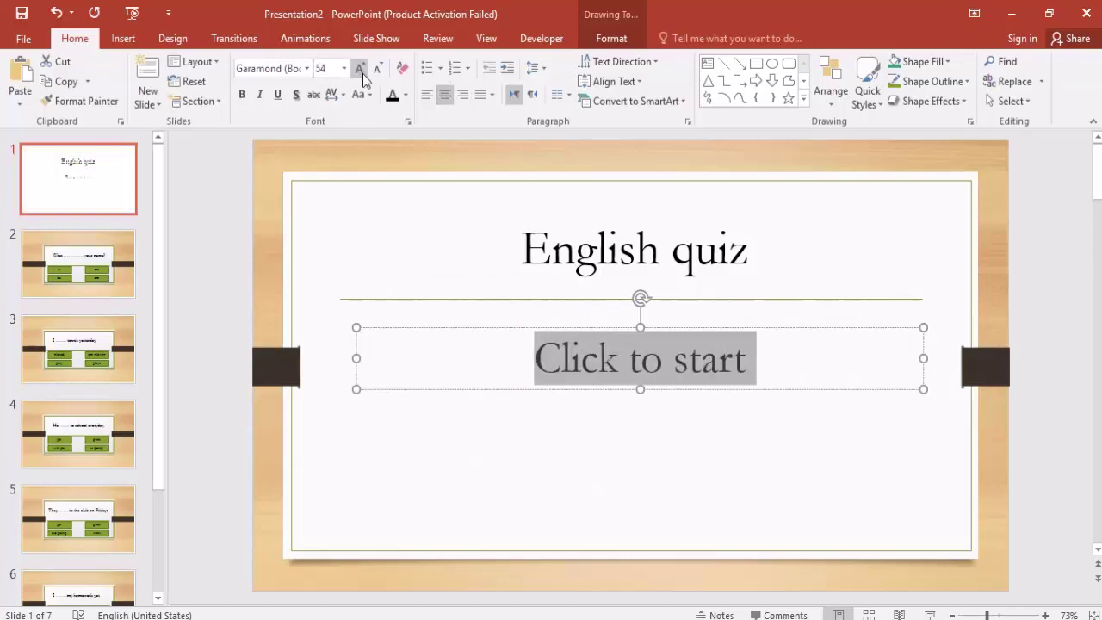
{"action": "left_click", "coordinate": [545, 439]}
{"action": "left_click", "coordinate": [632, 353]}
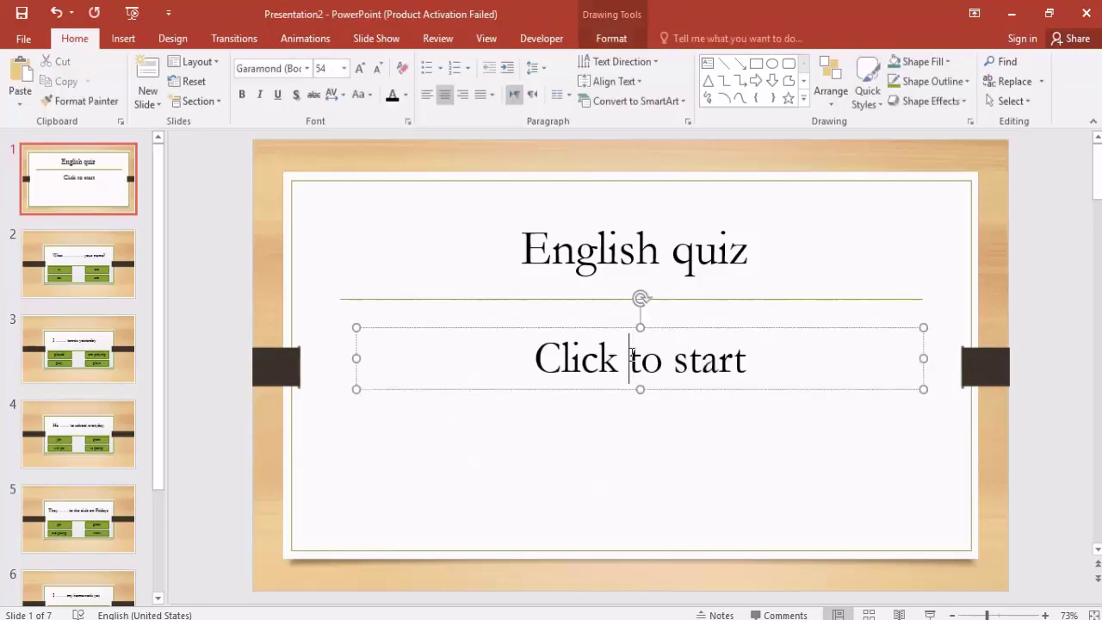
{"action": "triple_click", "coordinate": [632, 353]}
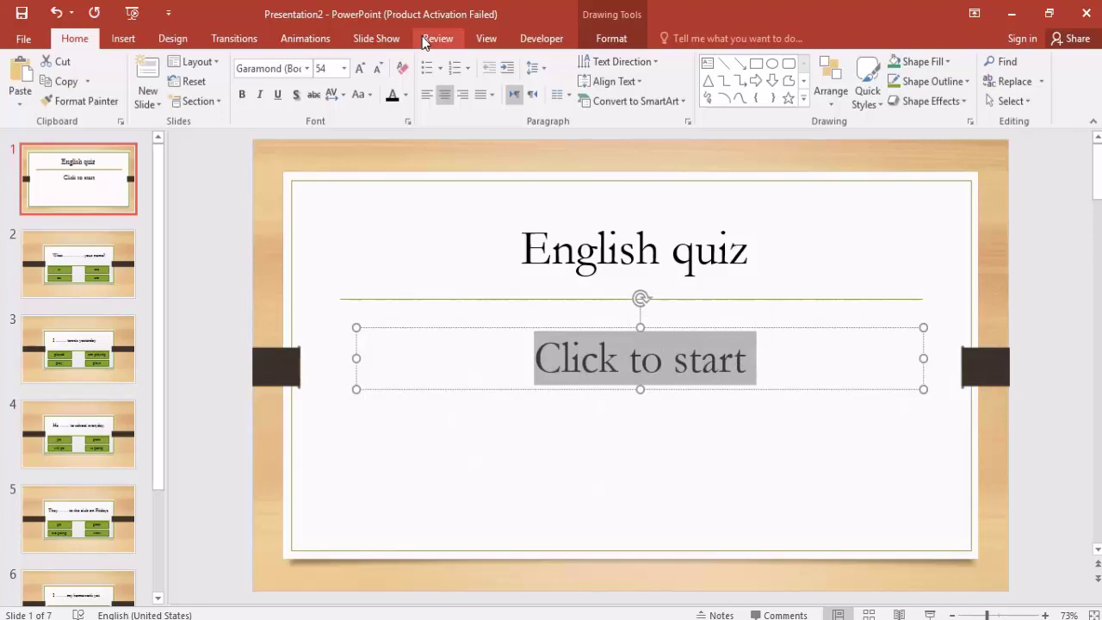
{"action": "left_click", "coordinate": [120, 40]}
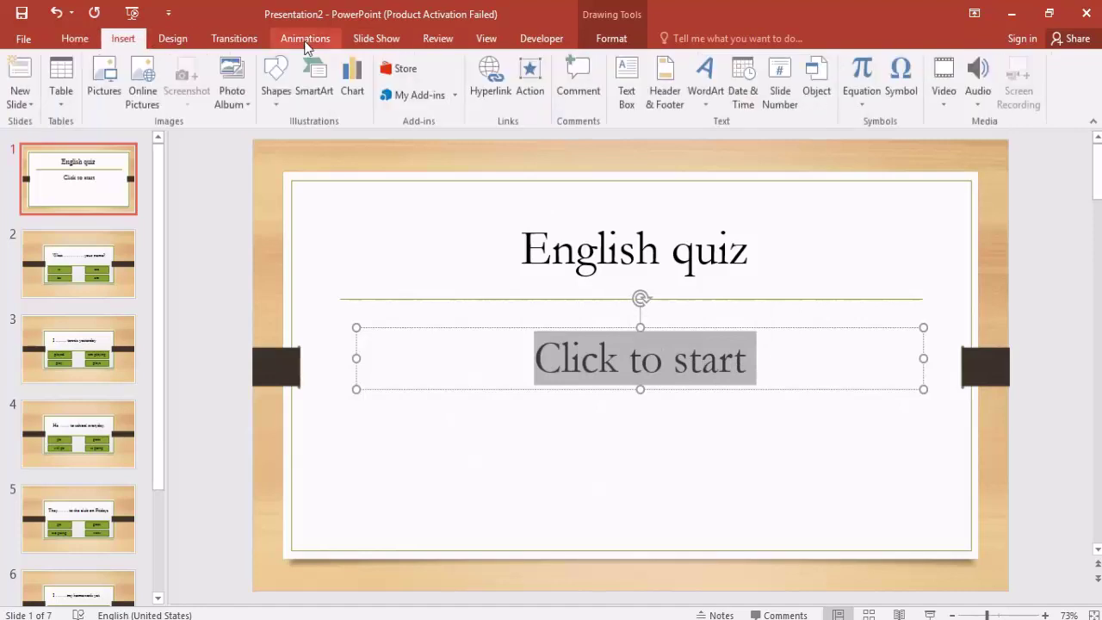
Give the 'Click to start' text on slide 1 an action hyperlinking to the Next Slide.
{"action": "left_click", "coordinate": [530, 82]}
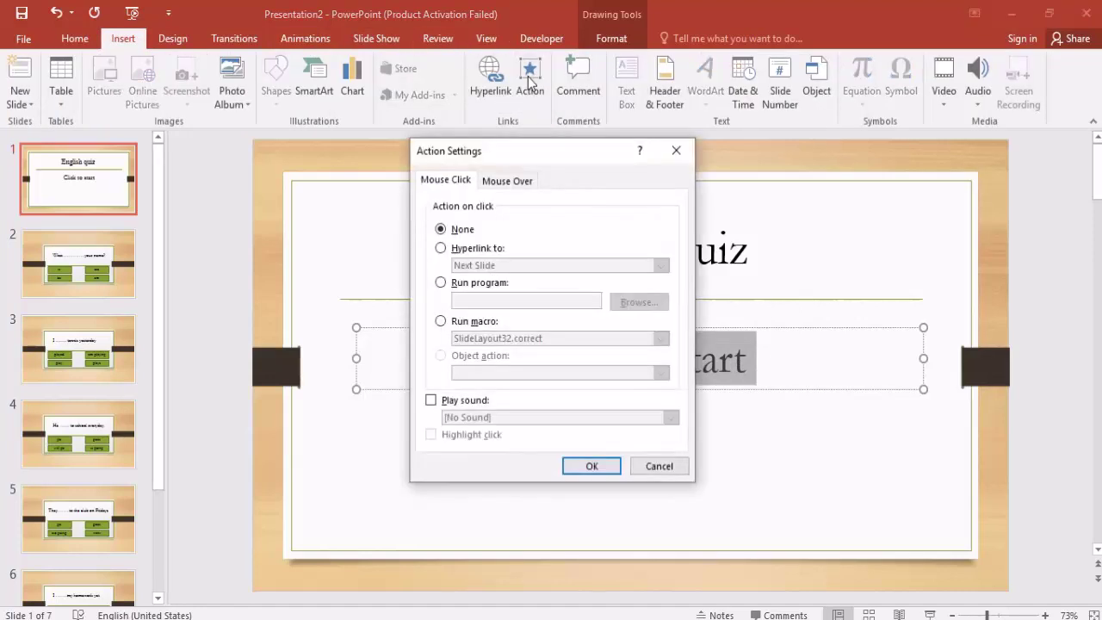
{"action": "left_click", "coordinate": [440, 248]}
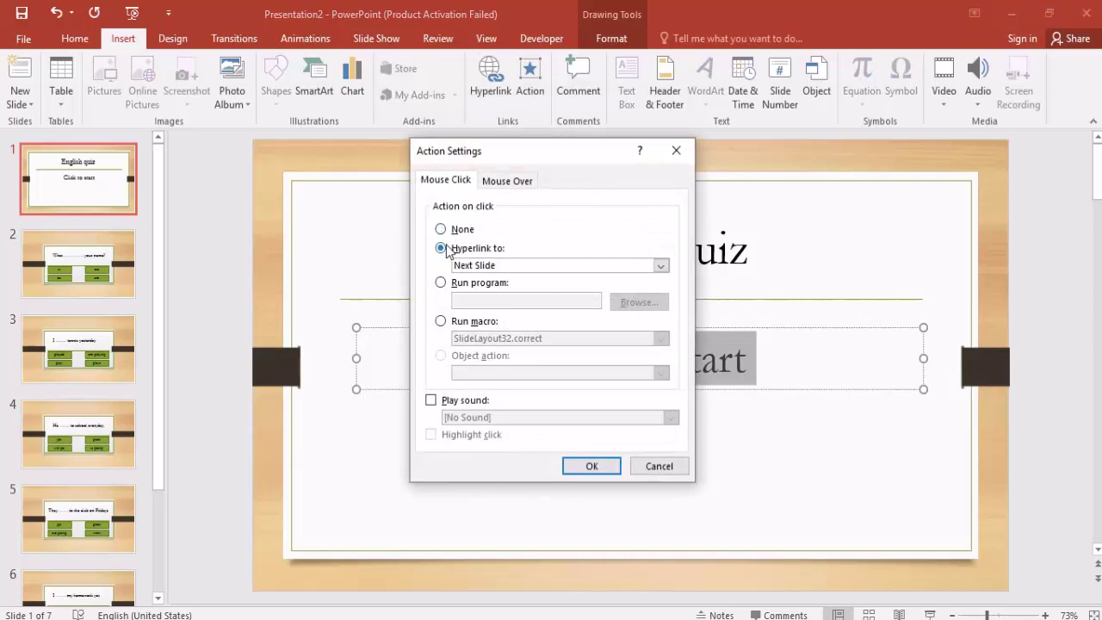
{"action": "left_click", "coordinate": [487, 267]}
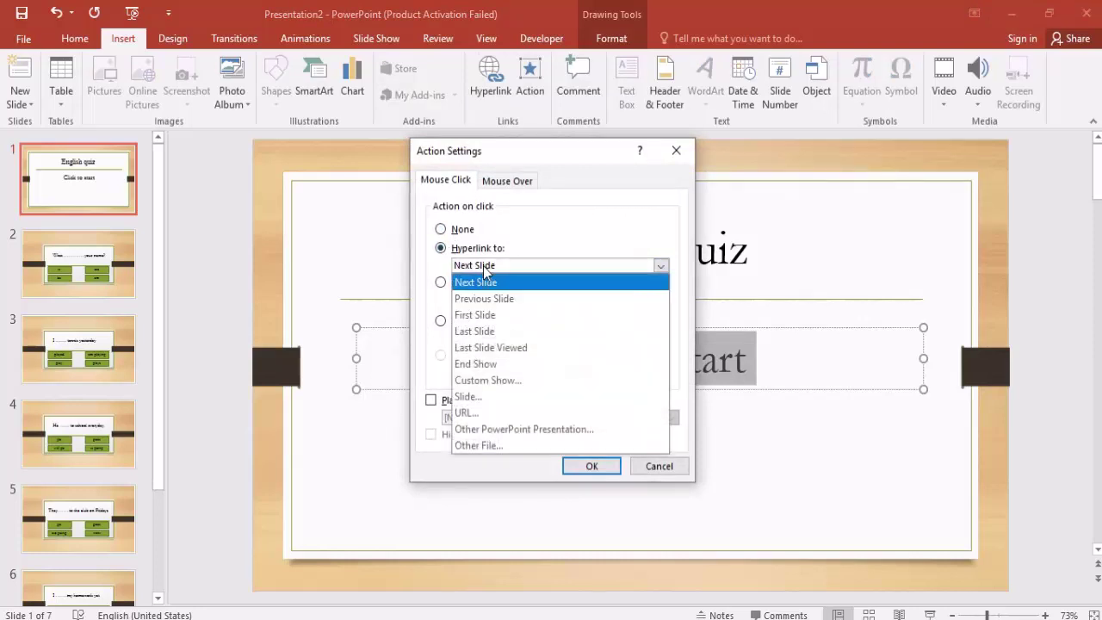
{"action": "left_click", "coordinate": [485, 272]}
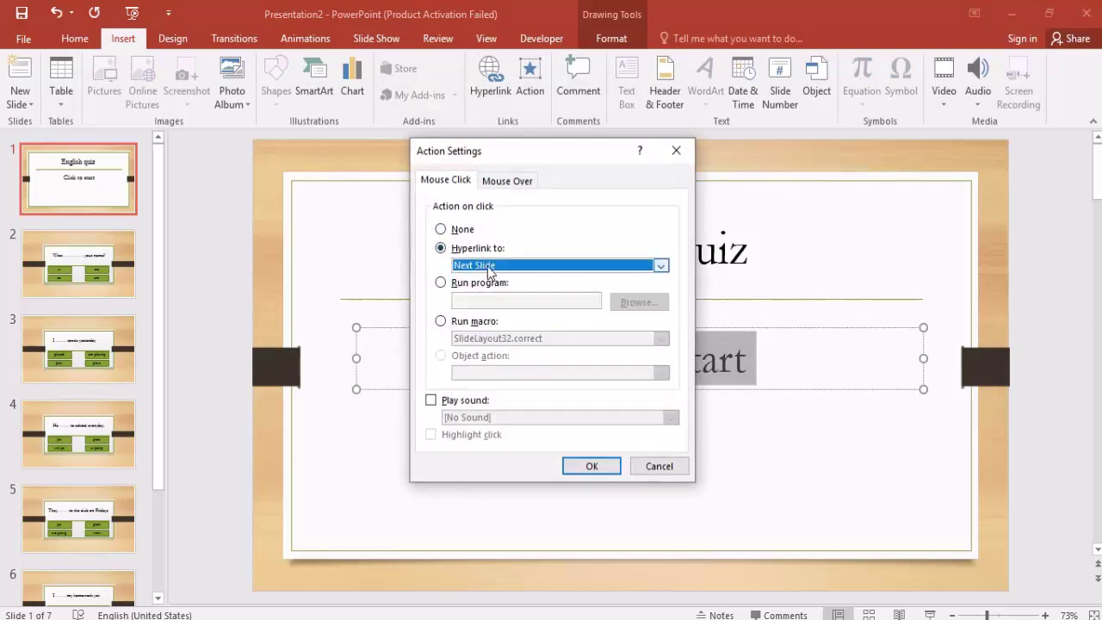
{"action": "left_click", "coordinate": [589, 469]}
{"action": "left_click", "coordinate": [601, 467]}
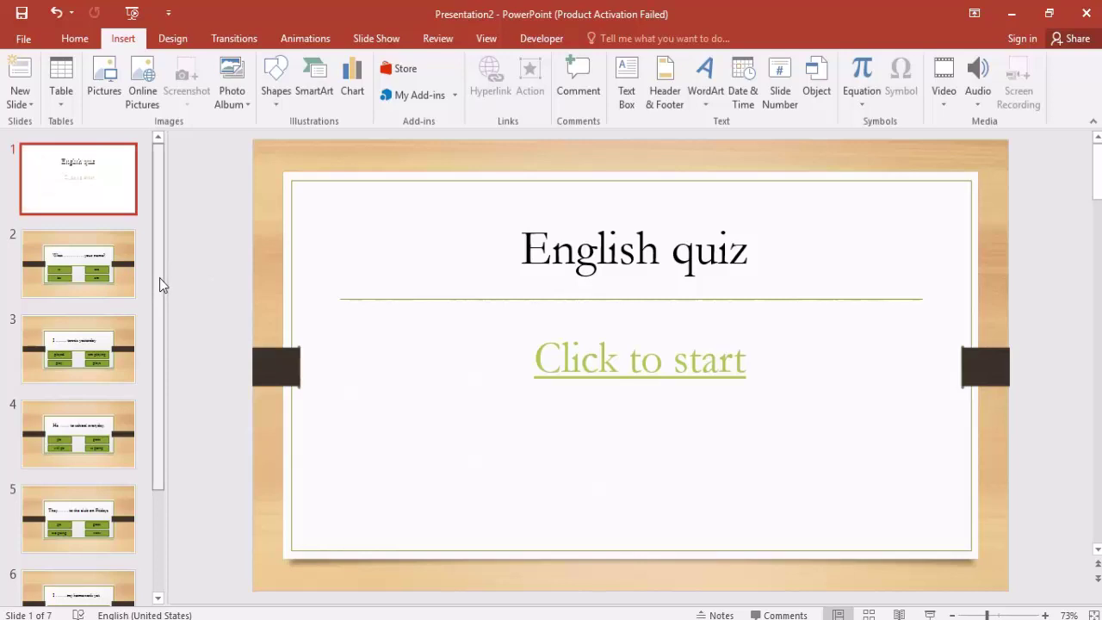
Insert slide 8 after slide 7 using the 1_Organic Title Slide Congratulation layout.
{"action": "left_click_drag", "start_coordinate": [161, 285], "coordinate": [165, 520]}
{"action": "left_click", "coordinate": [98, 546]}
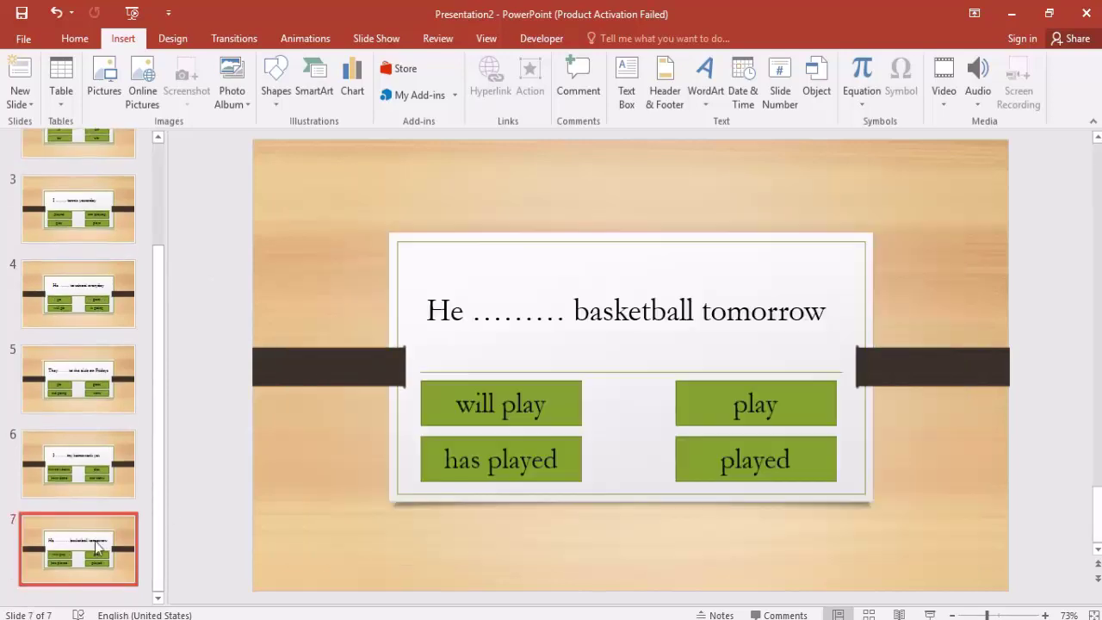
{"action": "key", "text": "Return"}
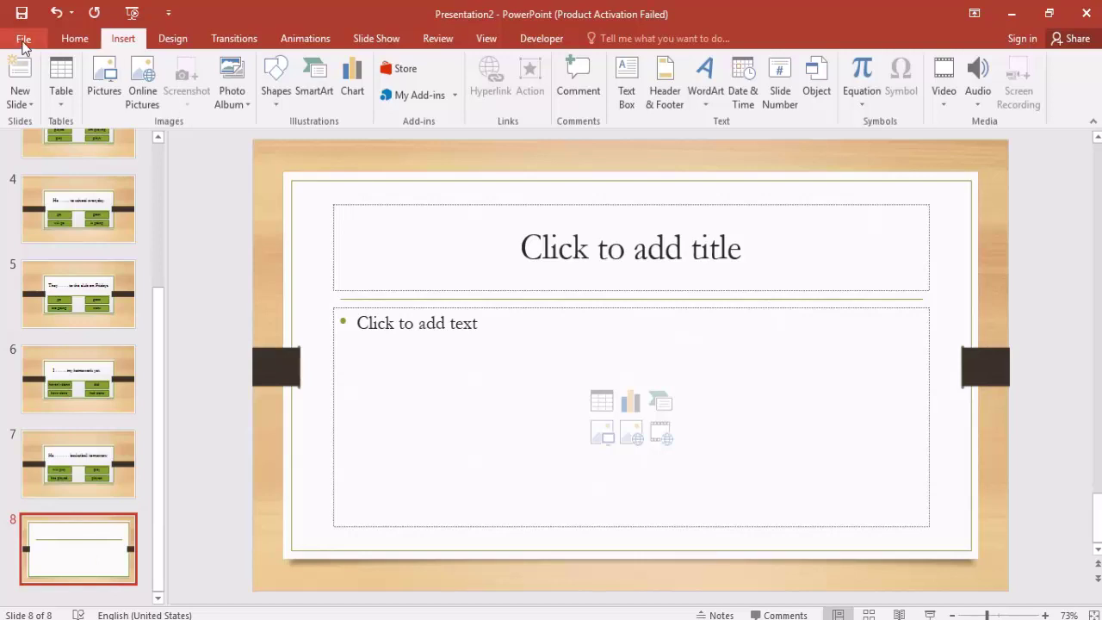
{"action": "left_click", "coordinate": [72, 40]}
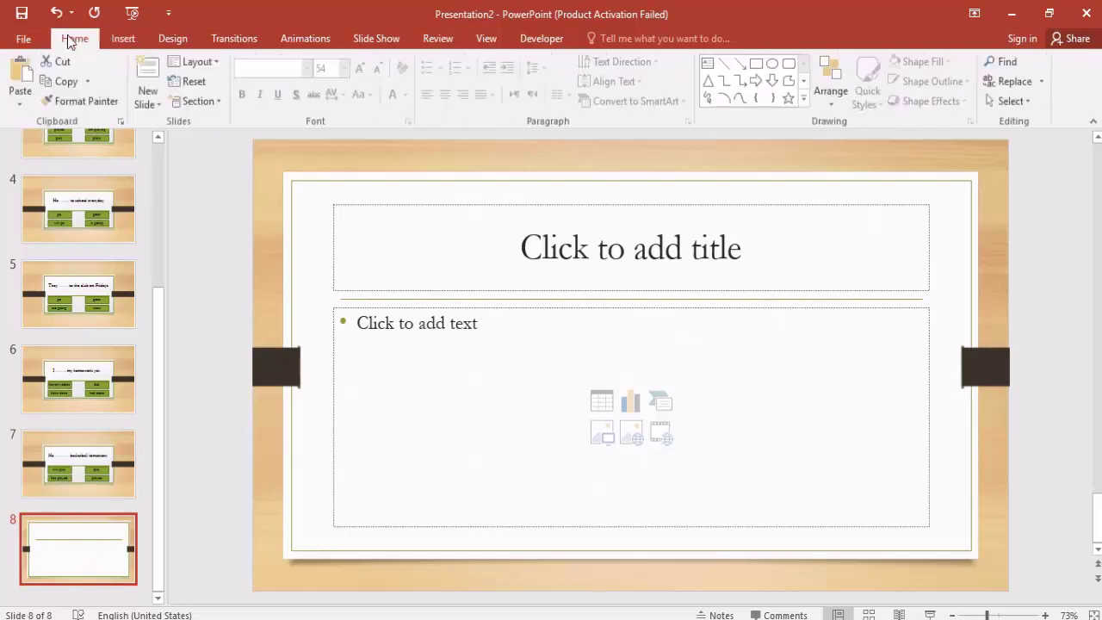
{"action": "left_click", "coordinate": [198, 63]}
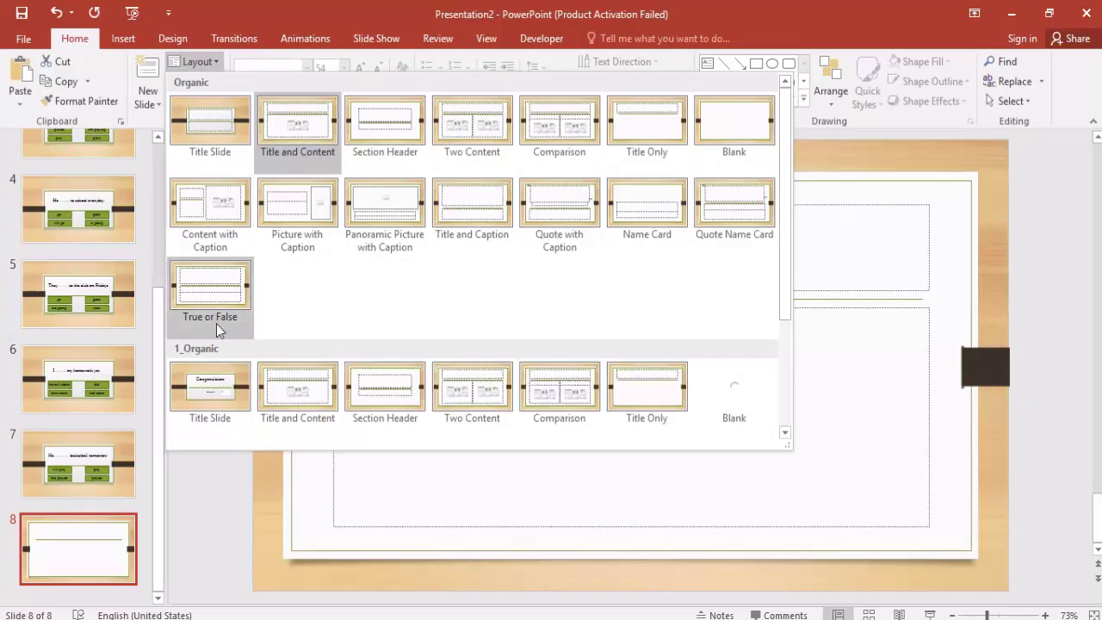
{"action": "left_click", "coordinate": [211, 390]}
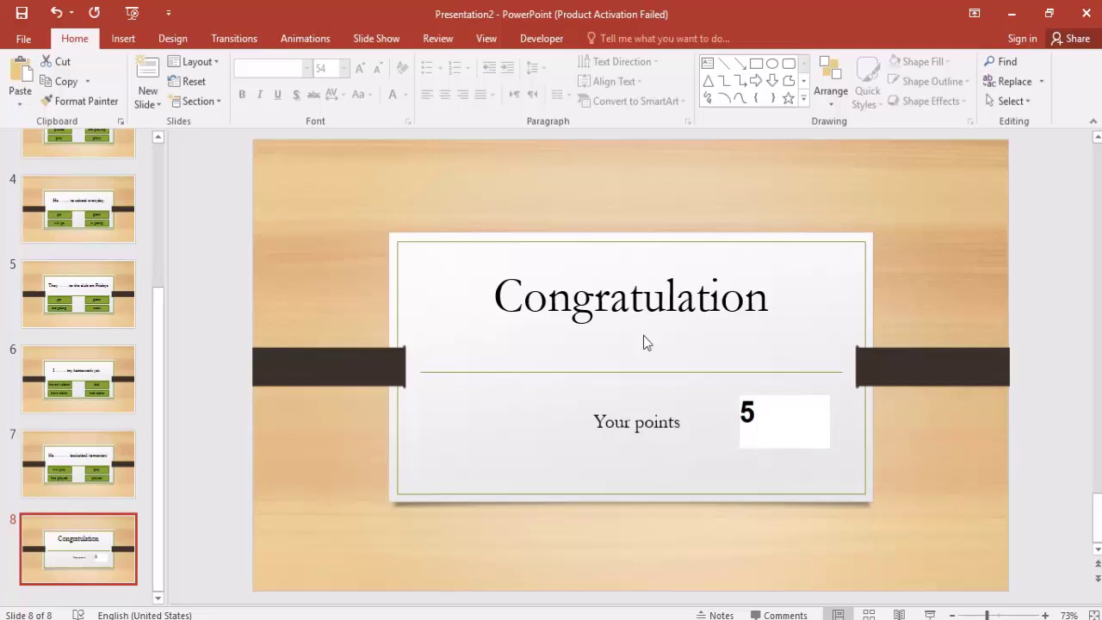
{"action": "left_click", "coordinate": [135, 43]}
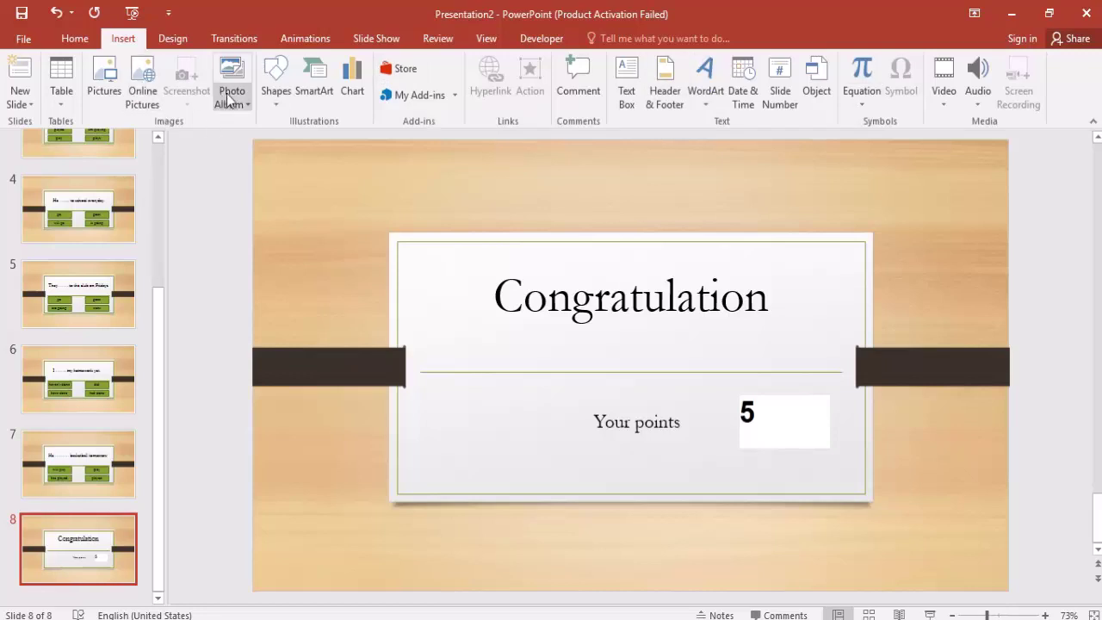
Draw a rectangle at the slide's bottom-right corner and type Exit in it.
{"action": "left_click", "coordinate": [265, 101]}
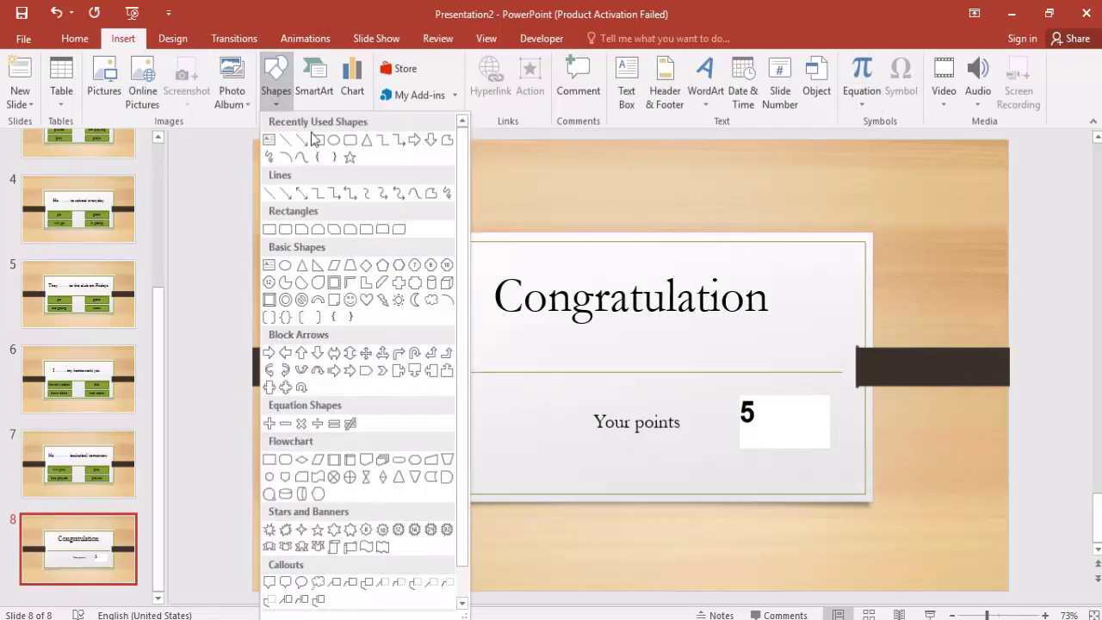
{"action": "left_click", "coordinate": [315, 140]}
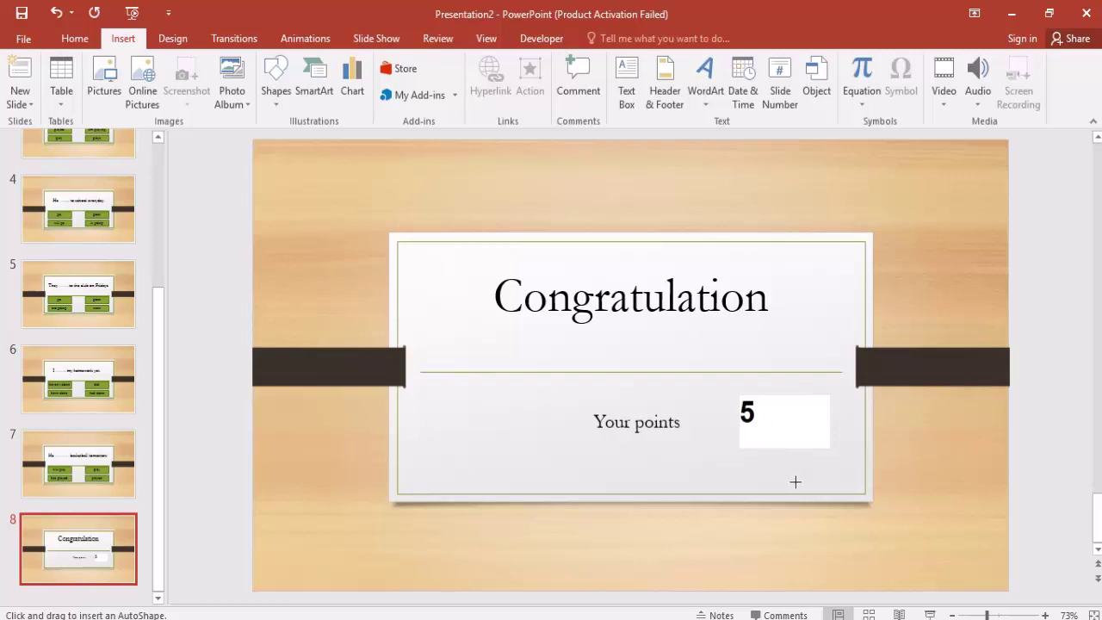
{"action": "left_click_drag", "start_coordinate": [849, 524], "coordinate": [991, 574]}
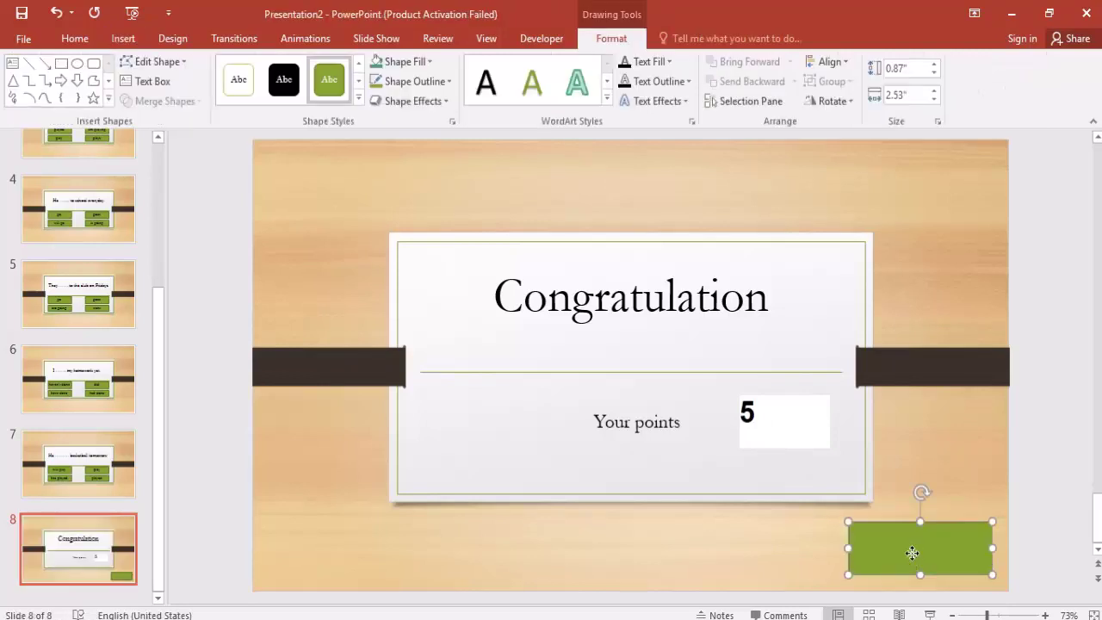
{"action": "type", "text": "E"}
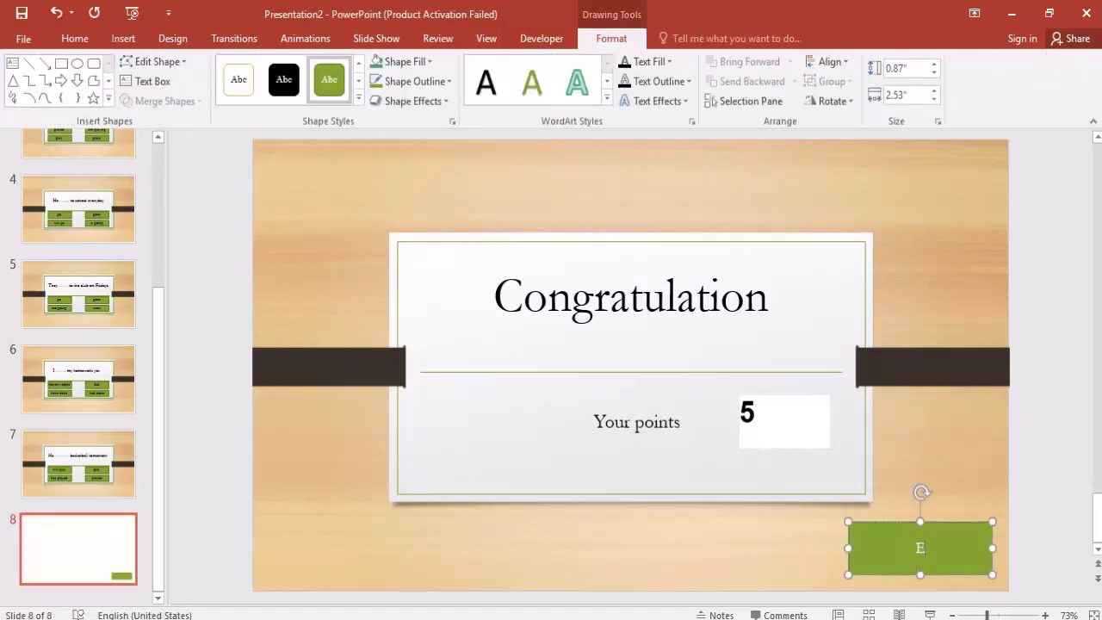
{"action": "type", "text": "xui"}
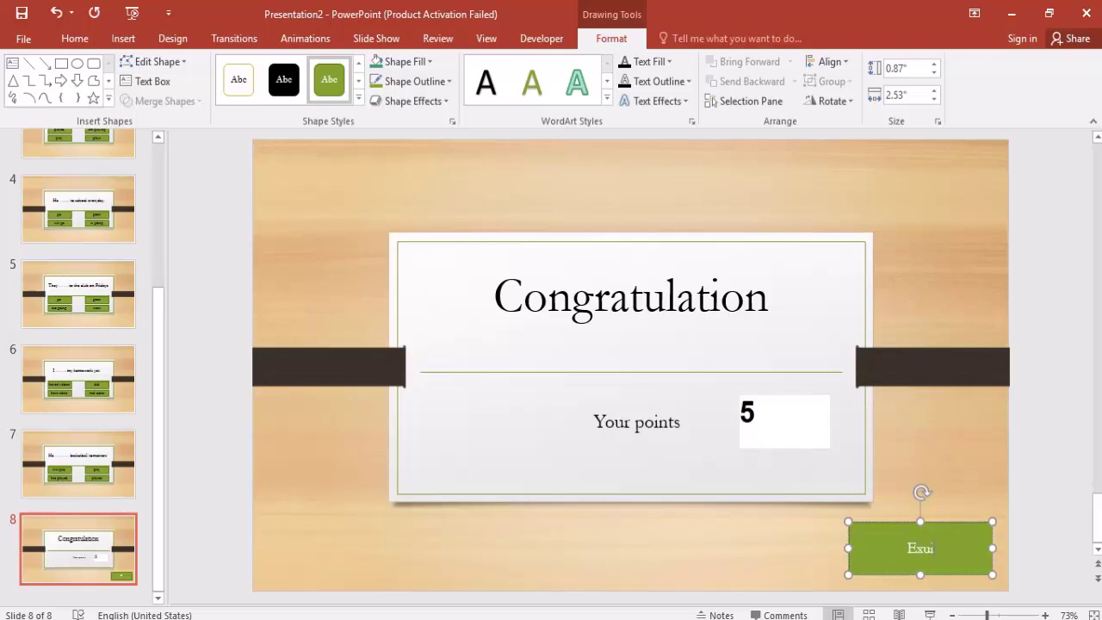
{"action": "key", "text": "BackSpace"}
{"action": "key", "text": "BackSpace"}
{"action": "type", "text": "it"}
Enlarge the Exit text to font size 44 and reselect the whole button.
{"action": "double_click", "coordinate": [921, 544]}
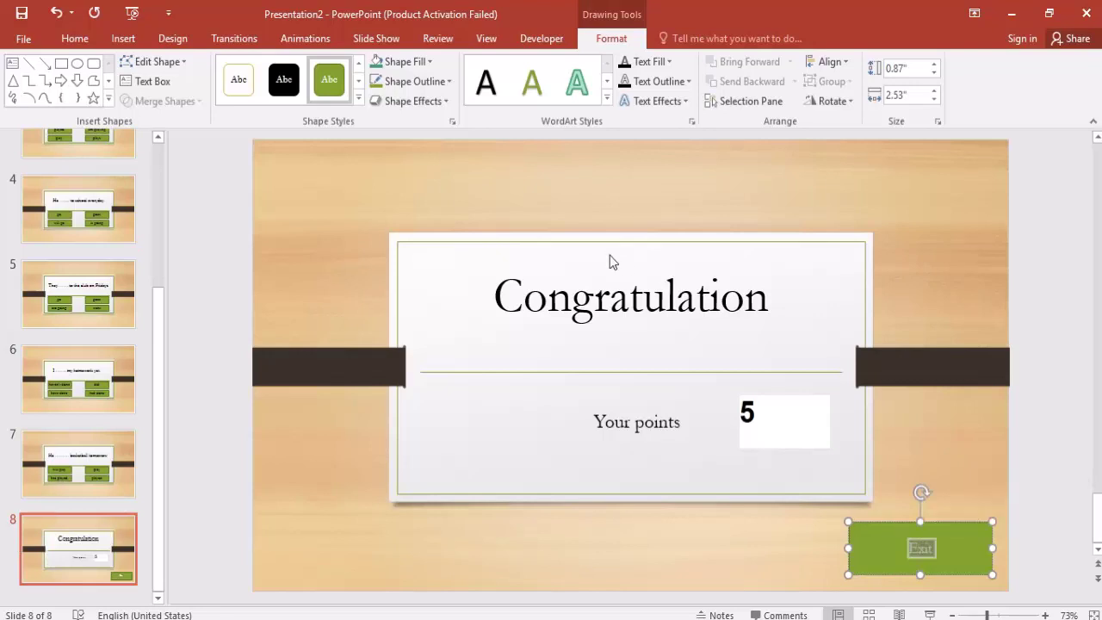
{"action": "left_click", "coordinate": [77, 37]}
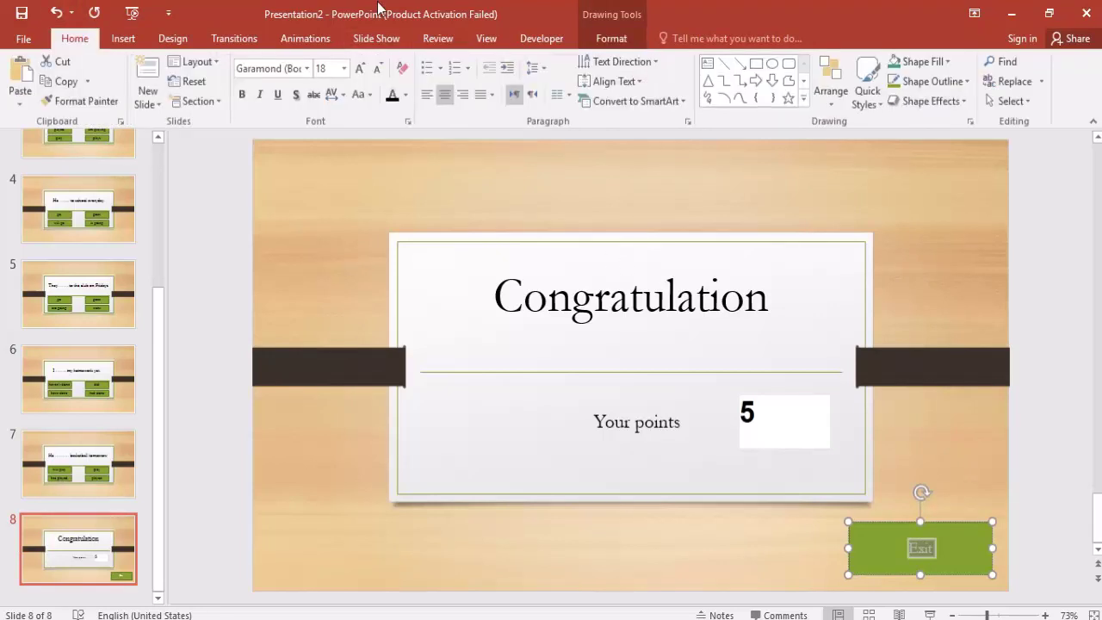
{"action": "left_click", "coordinate": [360, 69]}
{"action": "left_click", "coordinate": [360, 69]}
{"action": "left_click", "coordinate": [360, 69]}
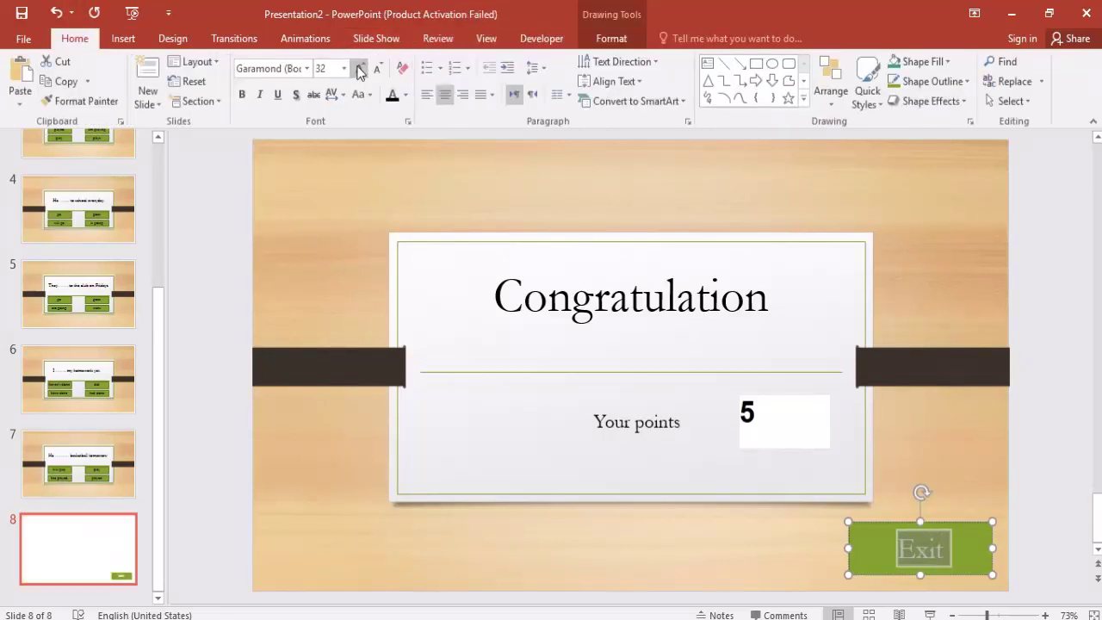
{"action": "left_click", "coordinate": [360, 69]}
{"action": "left_click", "coordinate": [360, 68]}
{"action": "left_click", "coordinate": [360, 69]}
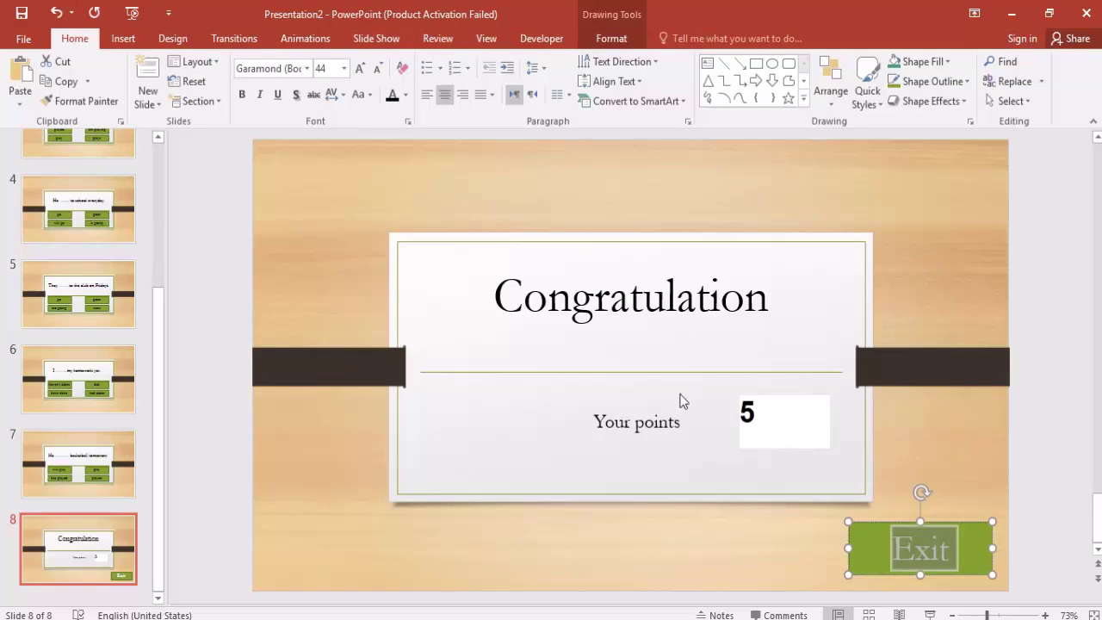
{"action": "left_click_drag", "start_coordinate": [695, 551], "coordinate": [871, 546]}
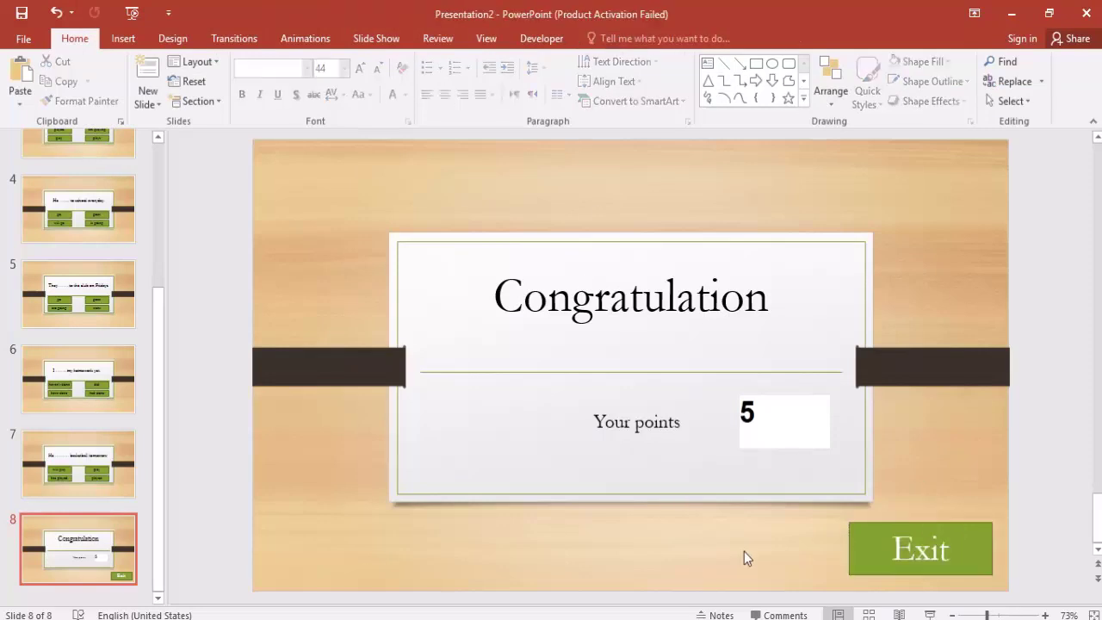
{"action": "left_click", "coordinate": [871, 546]}
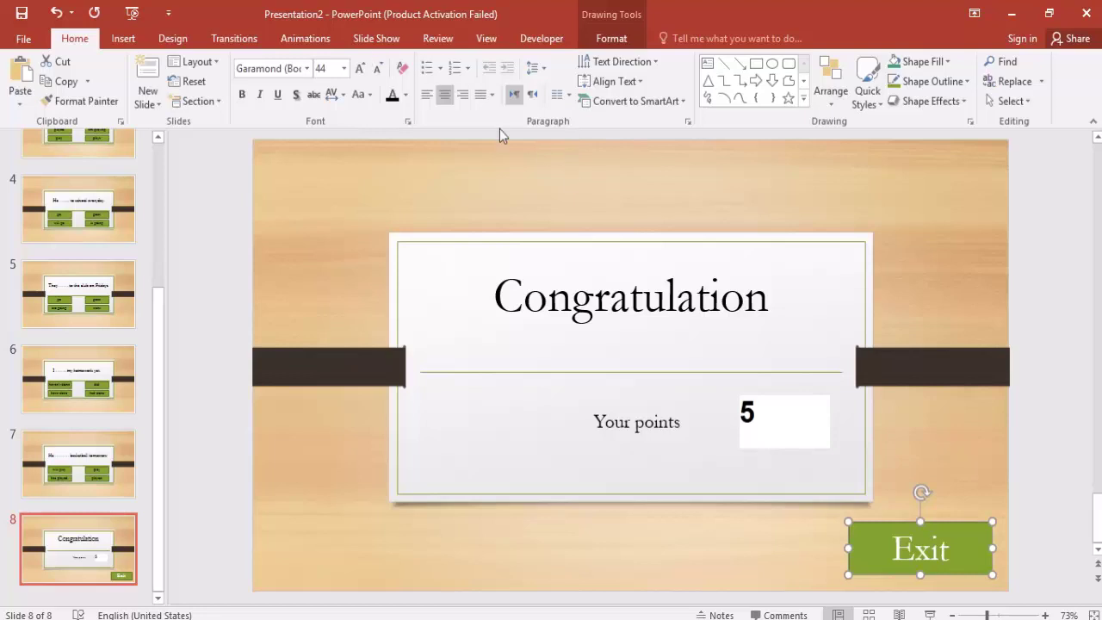
{"action": "left_click", "coordinate": [120, 41]}
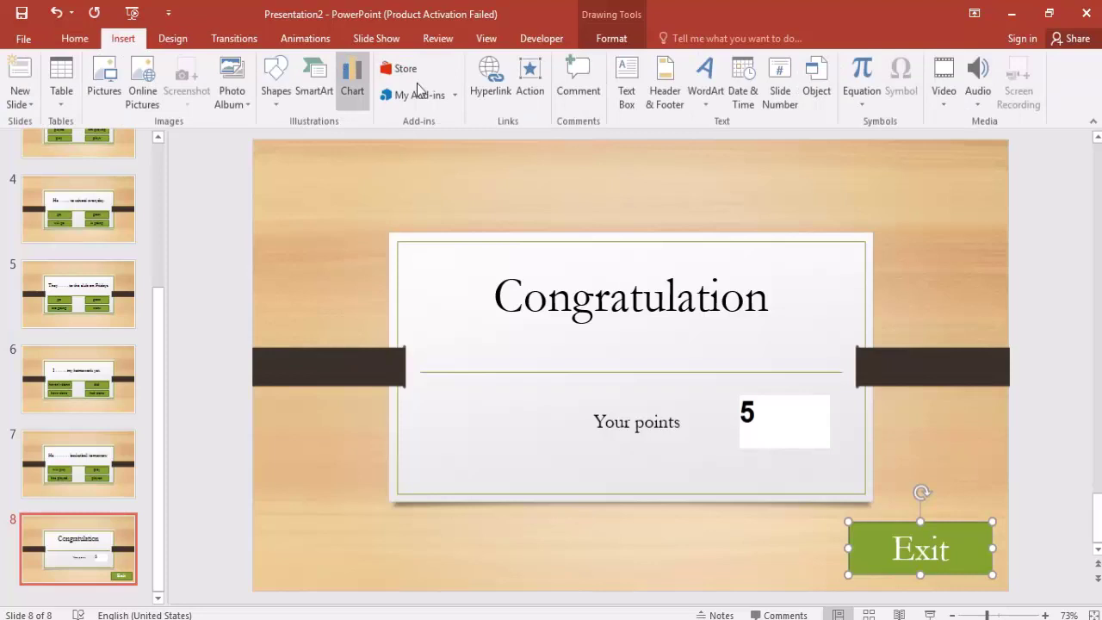
Assign the Exit button a Run macro action using SlideLayout32.Reset.
{"action": "left_click", "coordinate": [528, 86]}
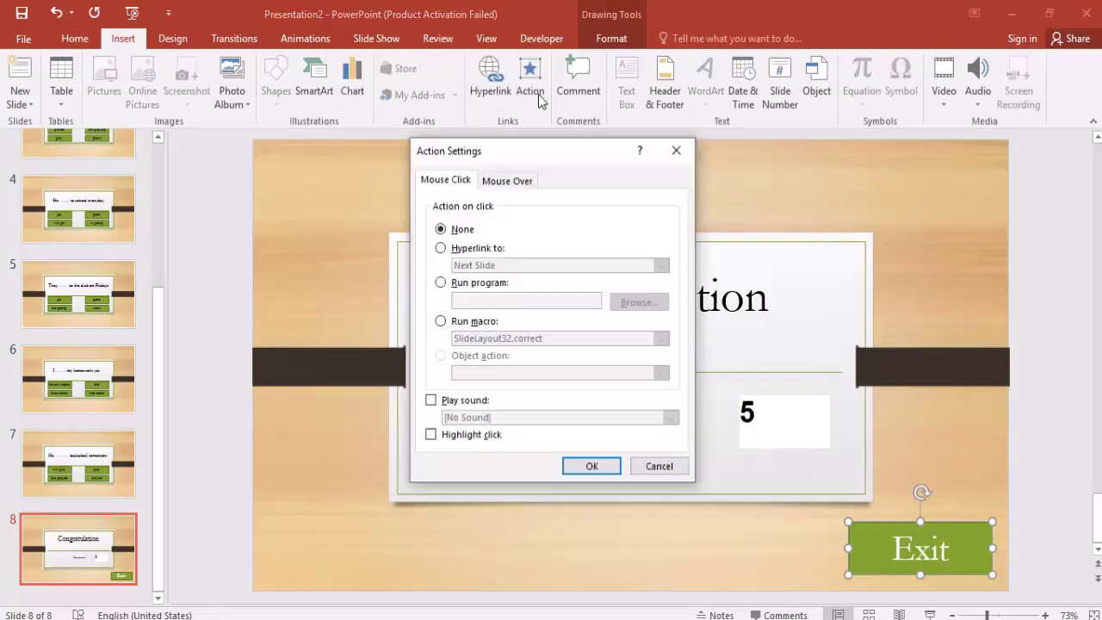
{"action": "left_click", "coordinate": [457, 326]}
{"action": "left_click", "coordinate": [464, 339]}
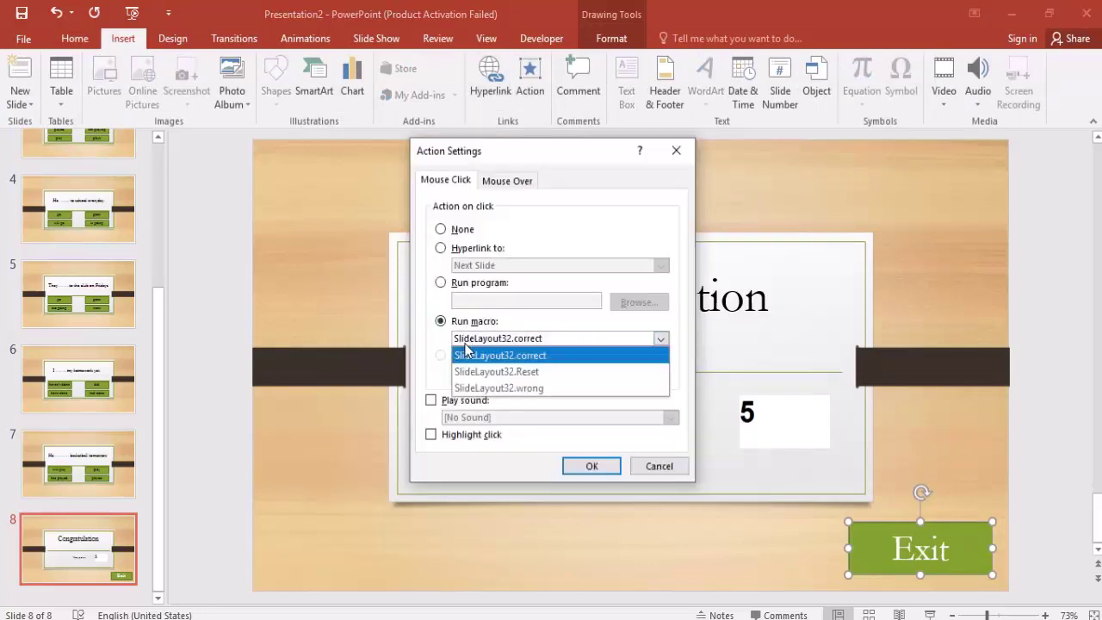
{"action": "left_click", "coordinate": [496, 371]}
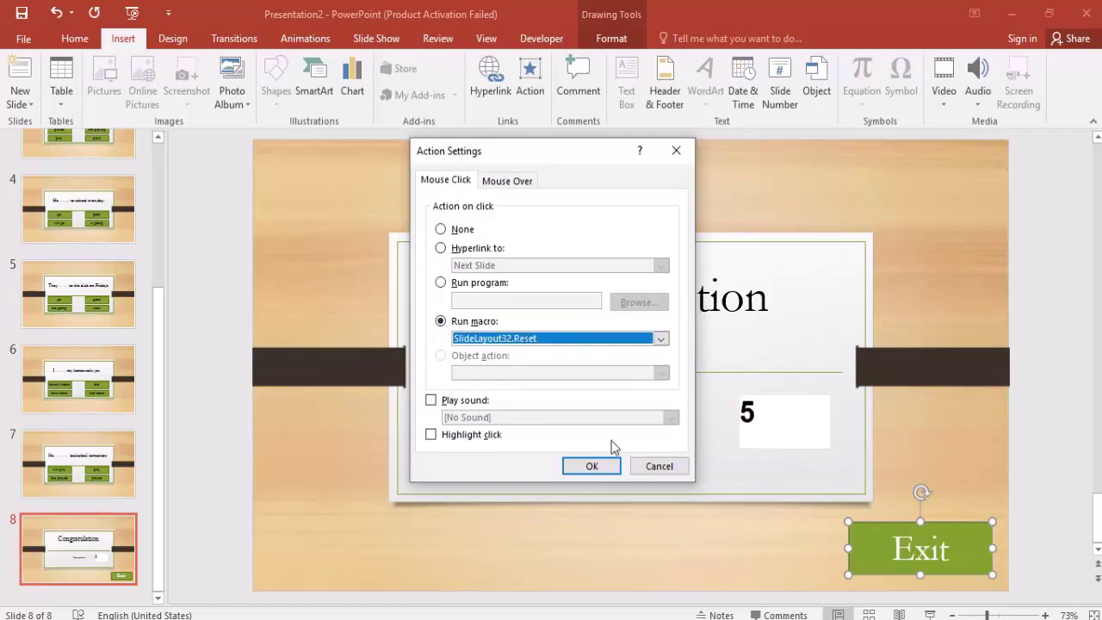
{"action": "left_click", "coordinate": [598, 470]}
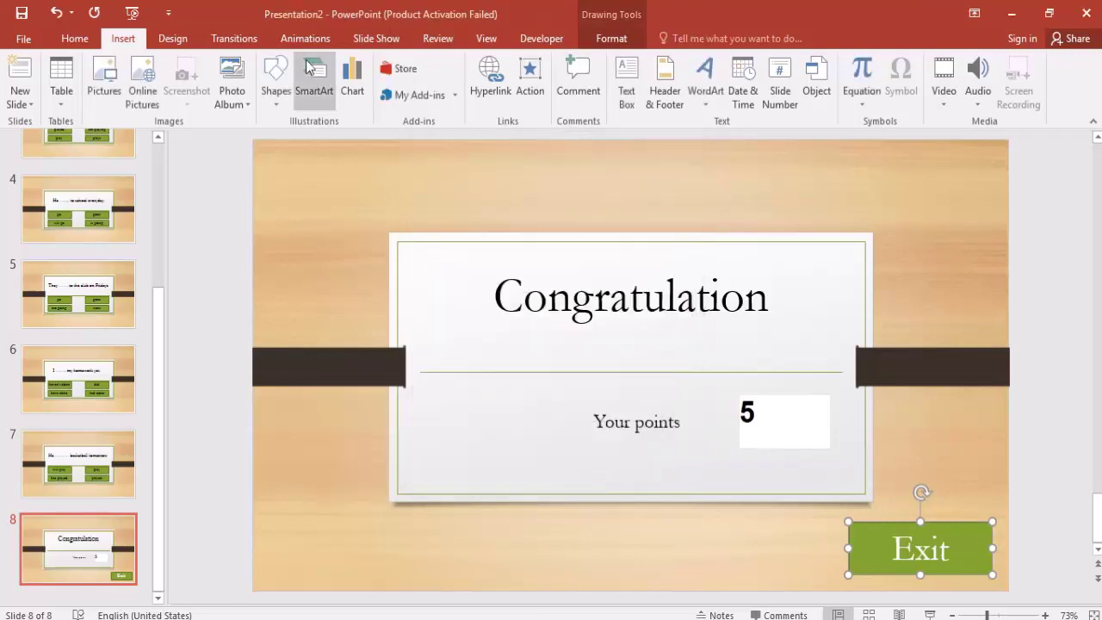
{"action": "left_click", "coordinate": [372, 39]}
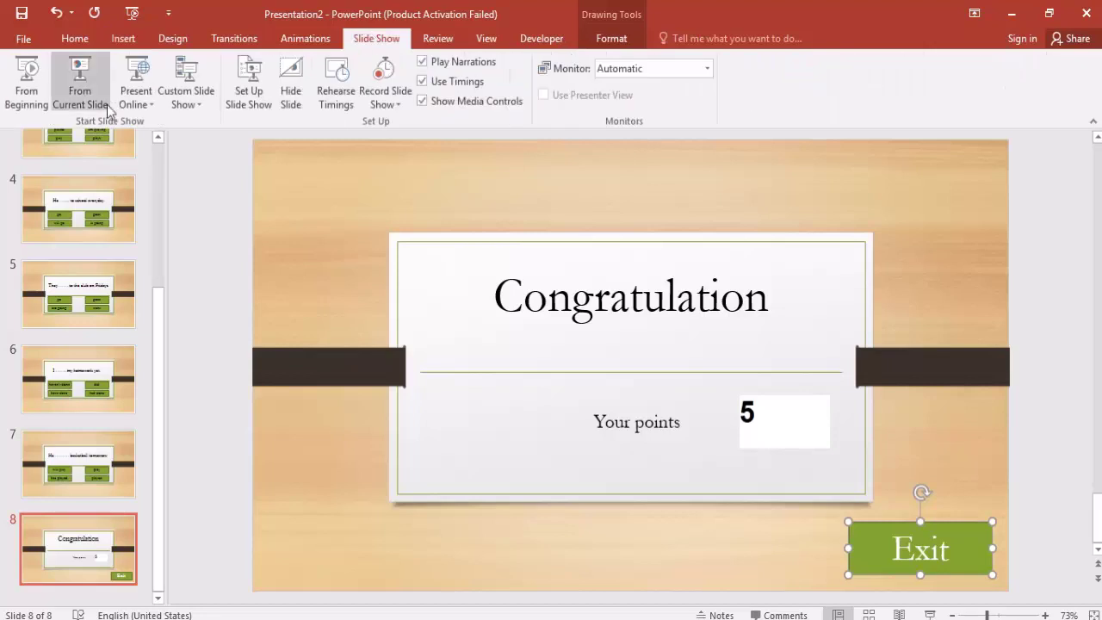
Start the show from the beginning and answer the first three questions: is, play, goes.
{"action": "left_click", "coordinate": [56, 93]}
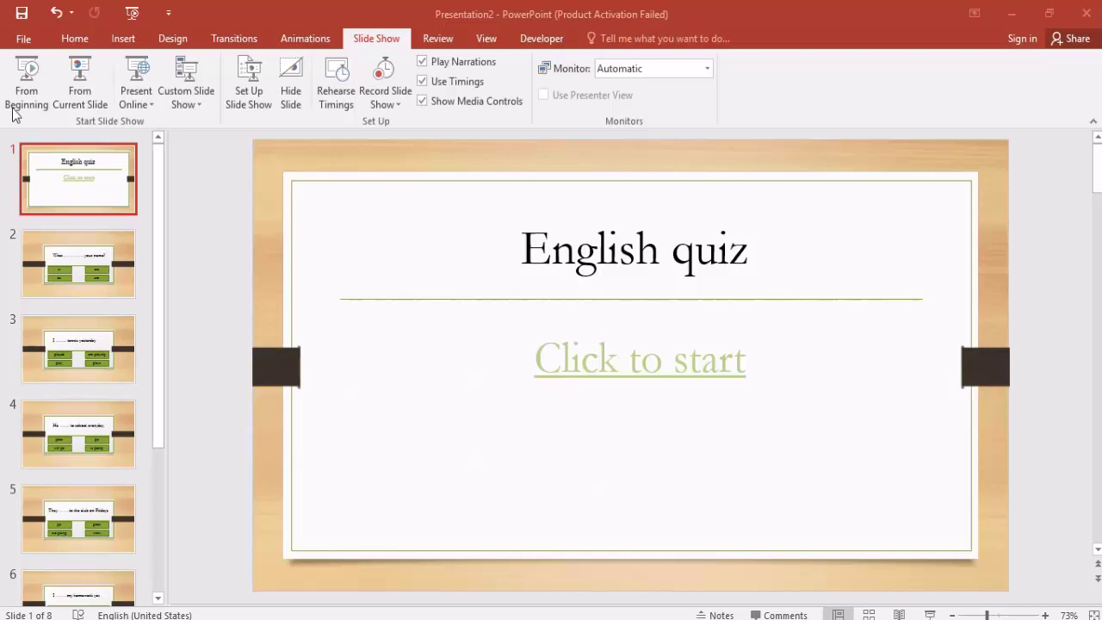
{"action": "left_click", "coordinate": [24, 71]}
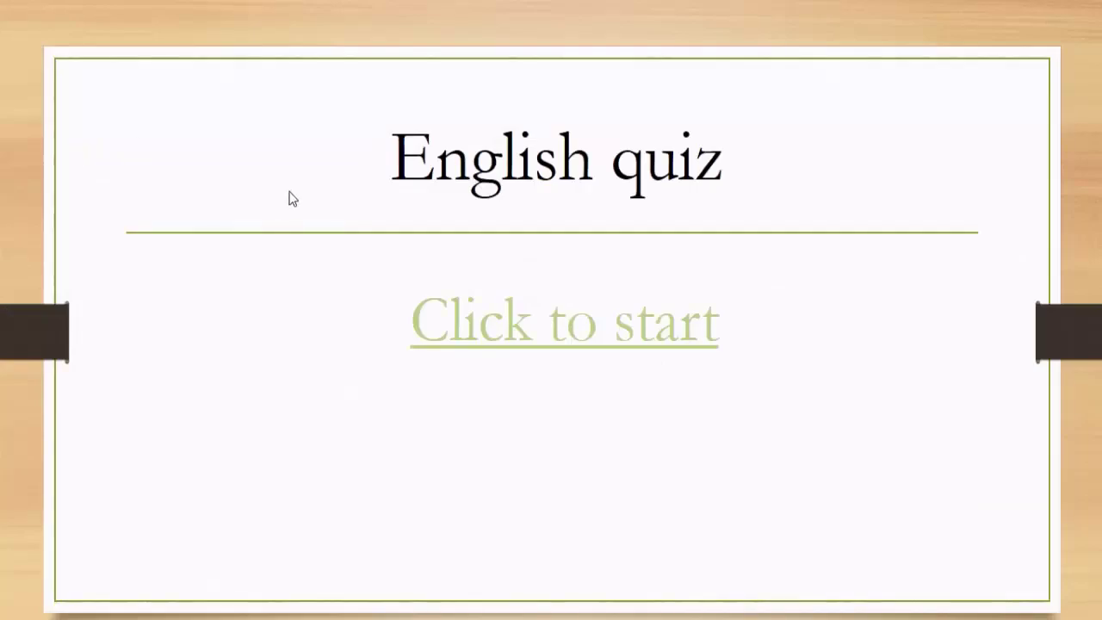
{"action": "left_click", "coordinate": [511, 337]}
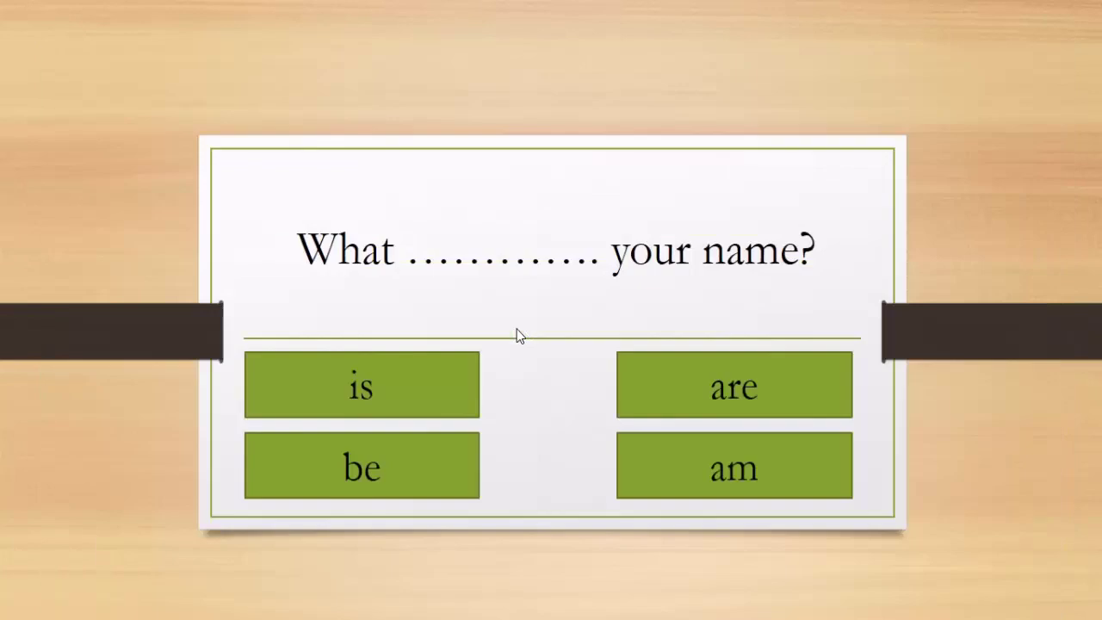
{"action": "left_click", "coordinate": [387, 390]}
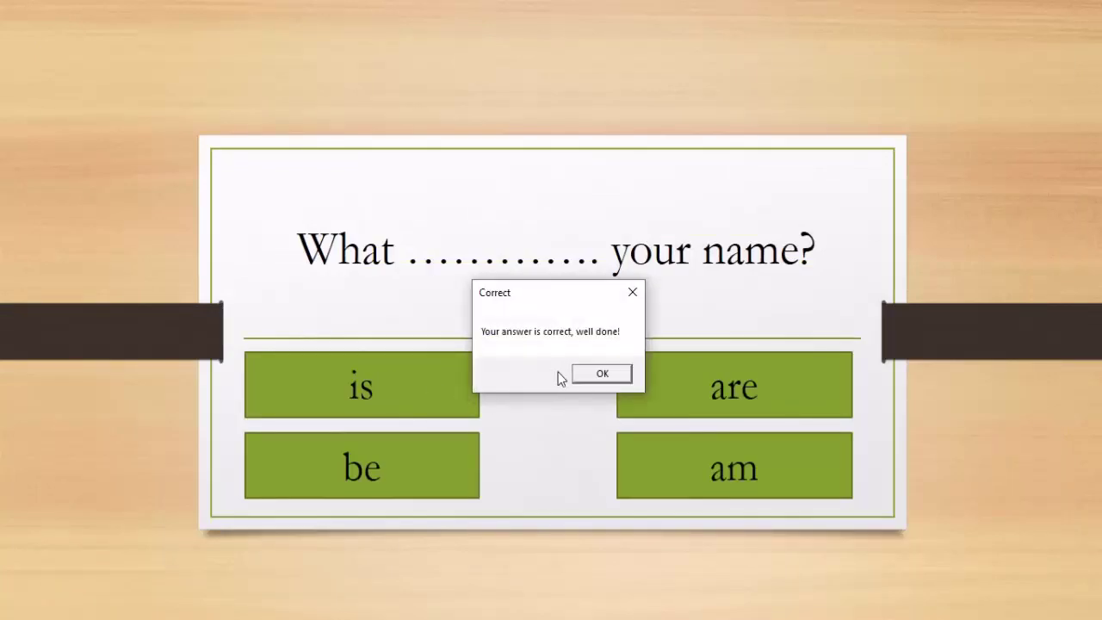
{"action": "left_click", "coordinate": [592, 376]}
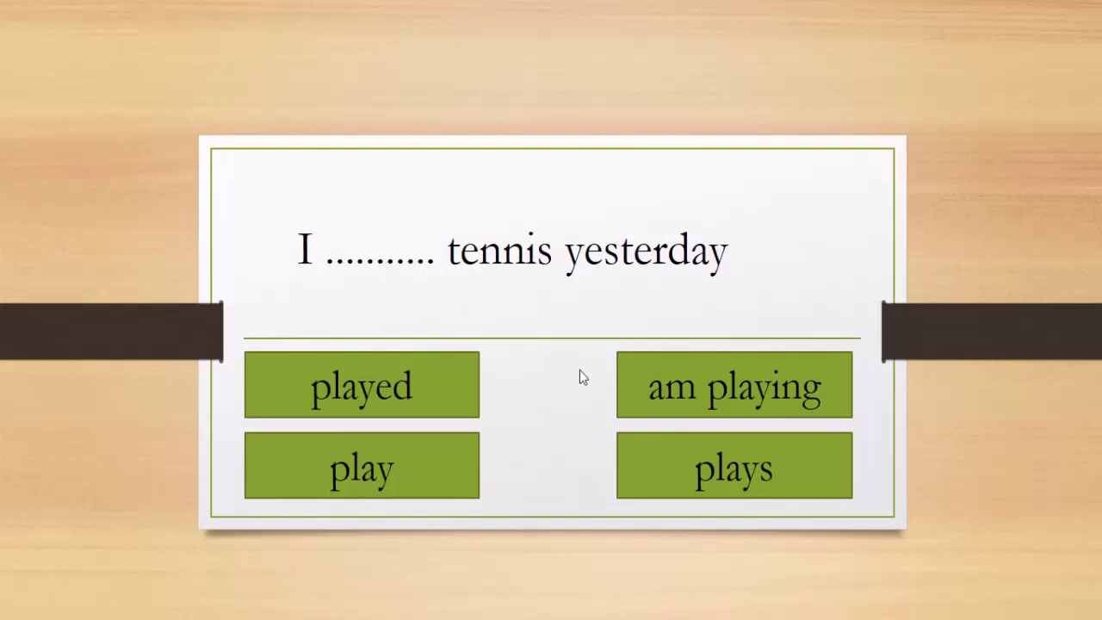
{"action": "left_click", "coordinate": [427, 462]}
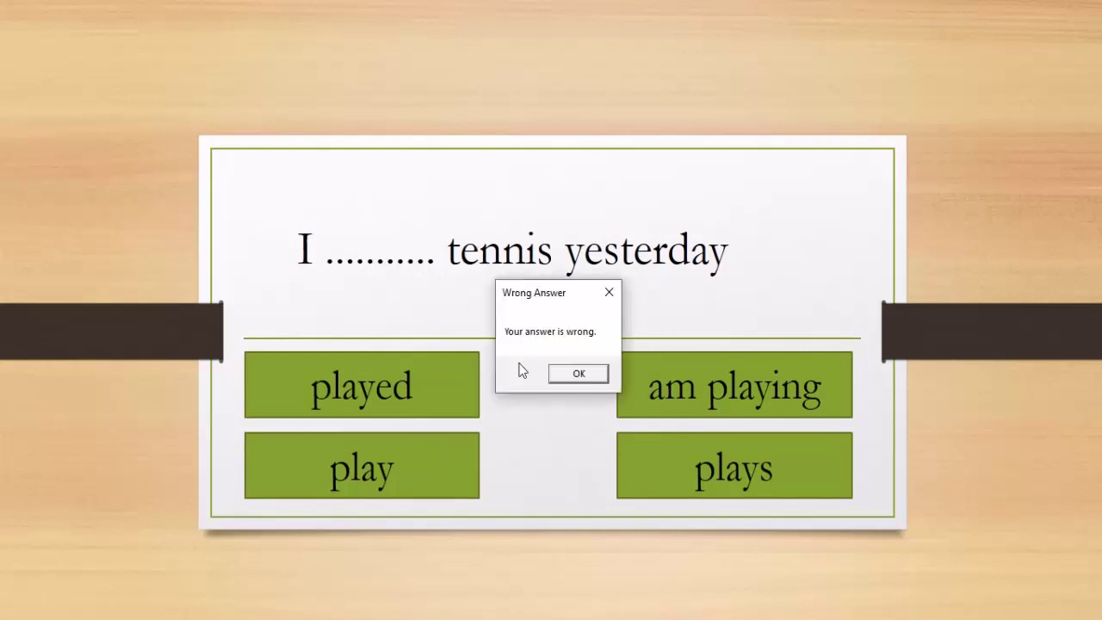
{"action": "left_click", "coordinate": [564, 377]}
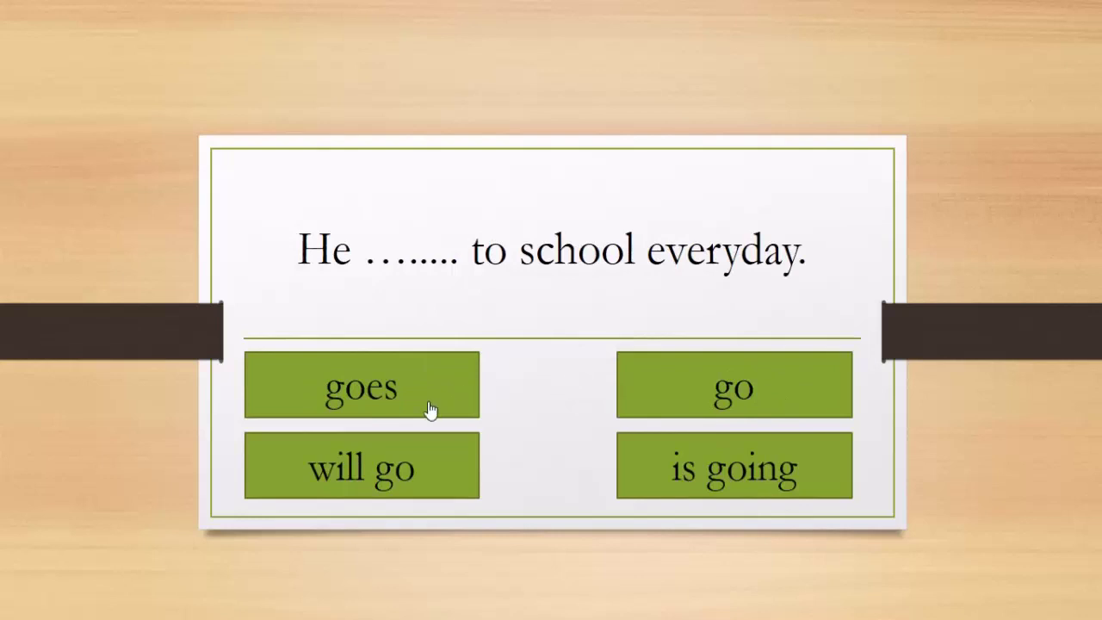
{"action": "left_click", "coordinate": [379, 406]}
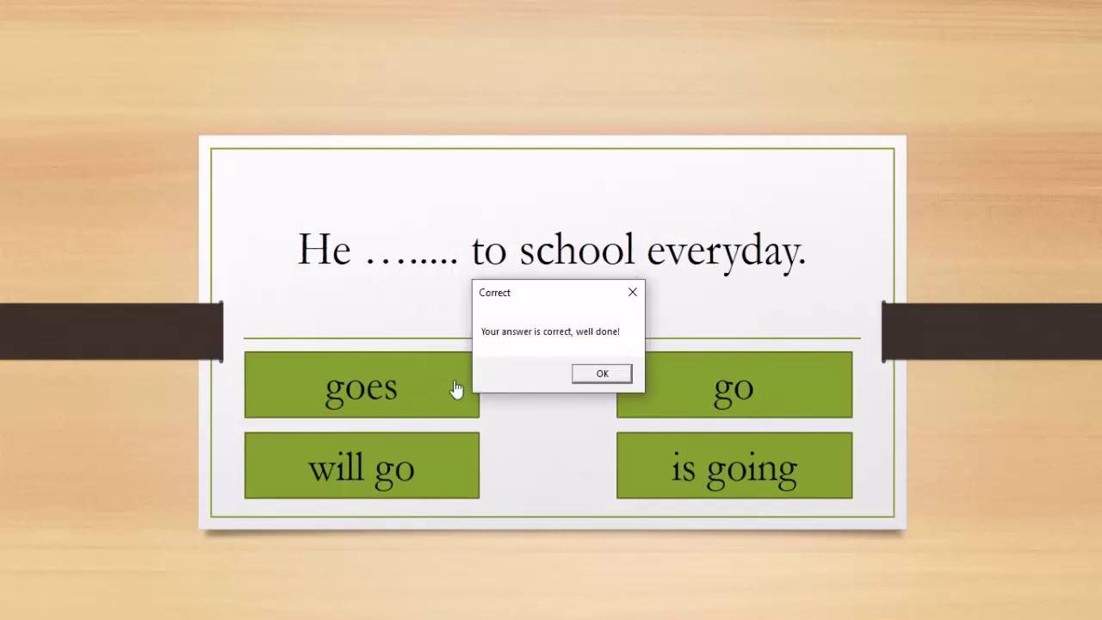
{"action": "left_click", "coordinate": [586, 379]}
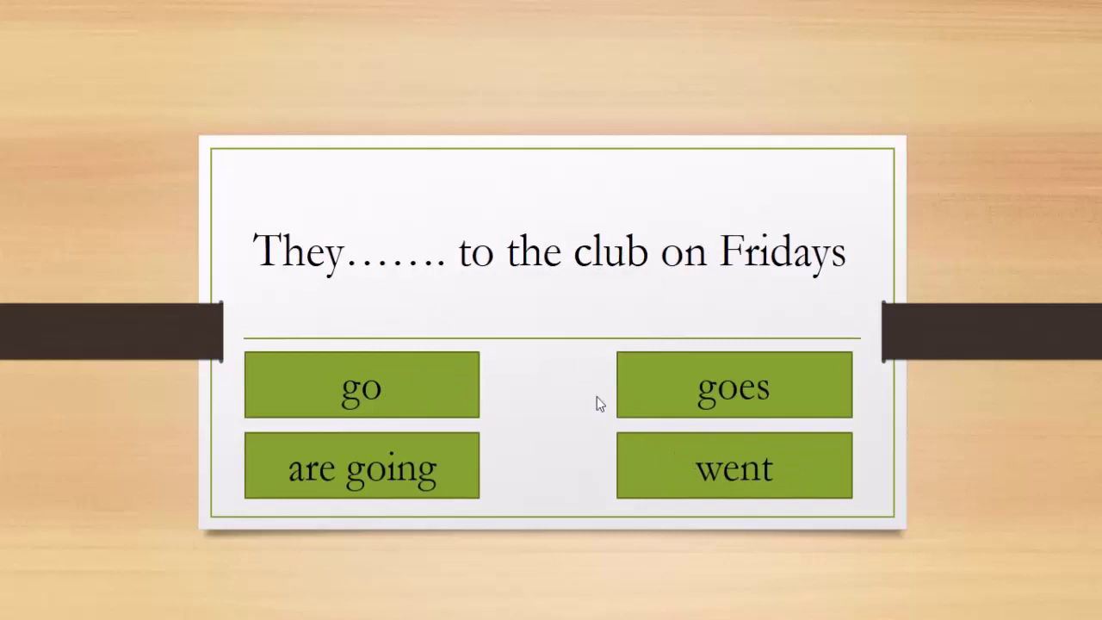
Answer the club, homework and basketball questions (goes, haven't done, will play), then Exit at 45 points.
{"action": "left_click", "coordinate": [680, 396]}
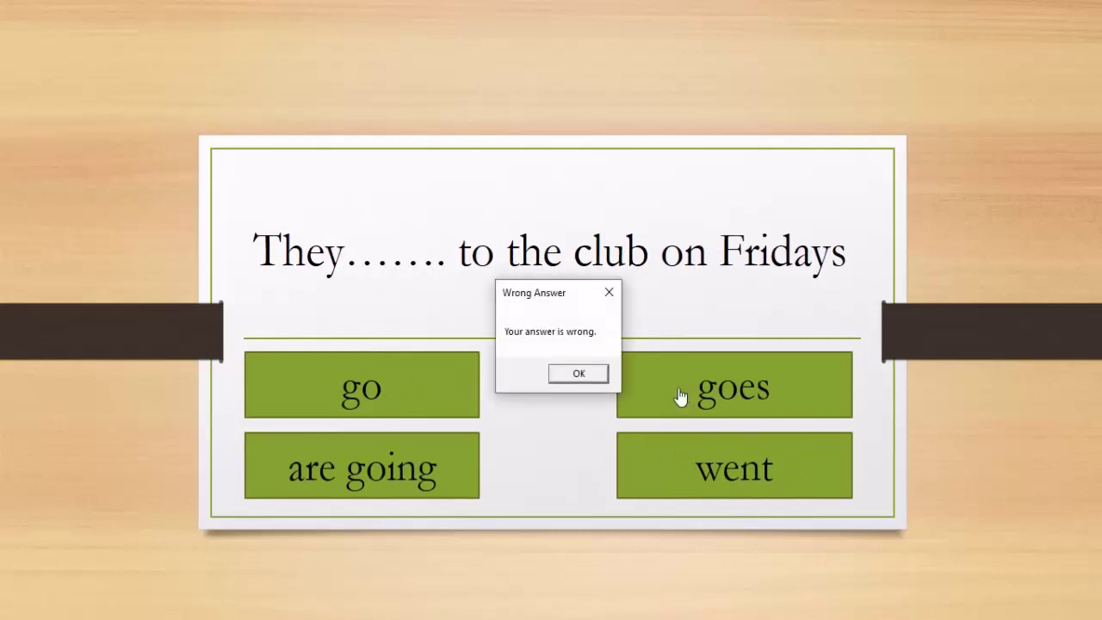
{"action": "left_click", "coordinate": [579, 375]}
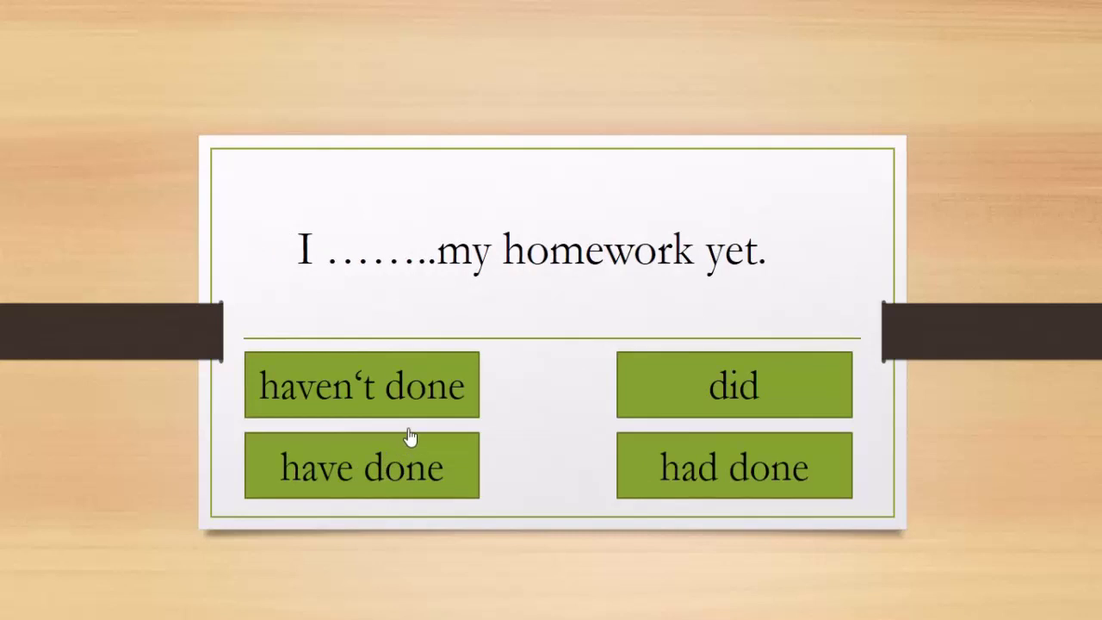
{"action": "left_click", "coordinate": [383, 413]}
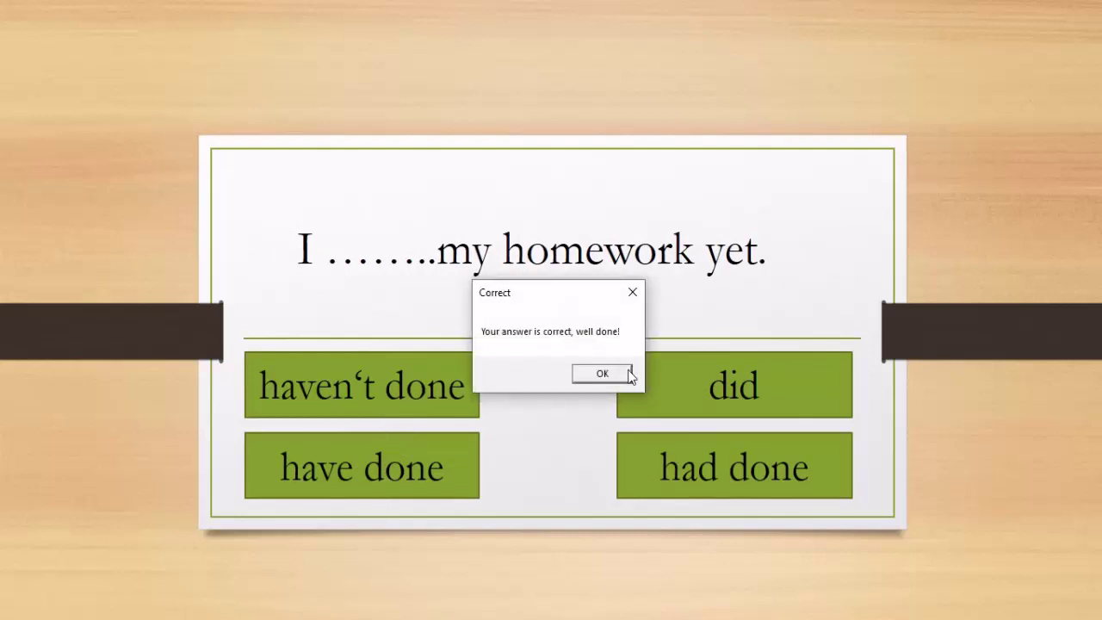
{"action": "left_click", "coordinate": [602, 374]}
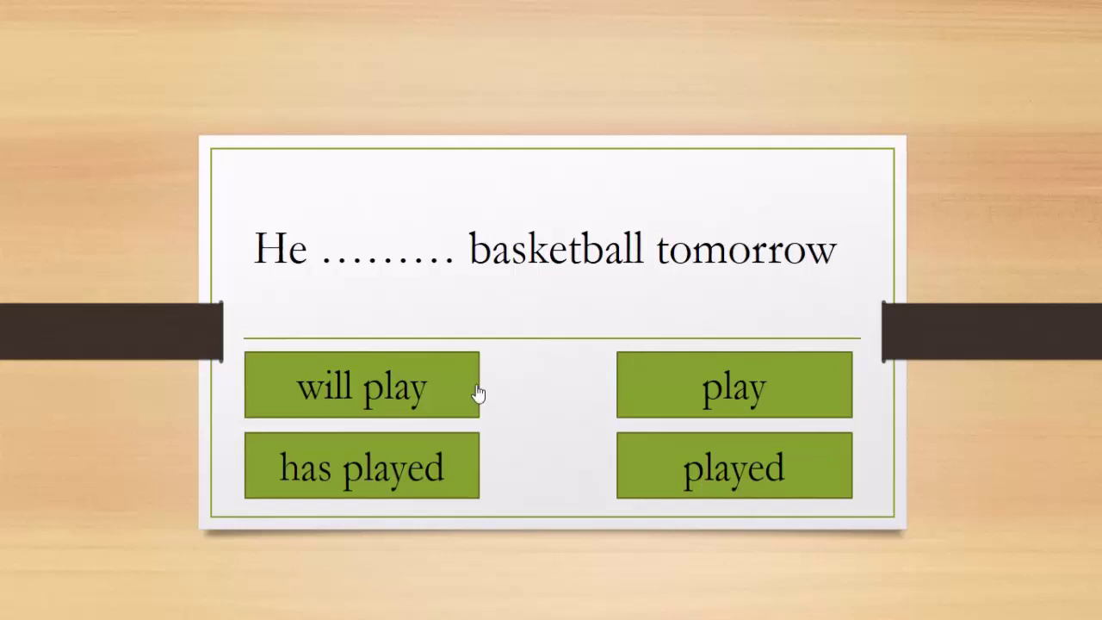
{"action": "left_click", "coordinate": [402, 398]}
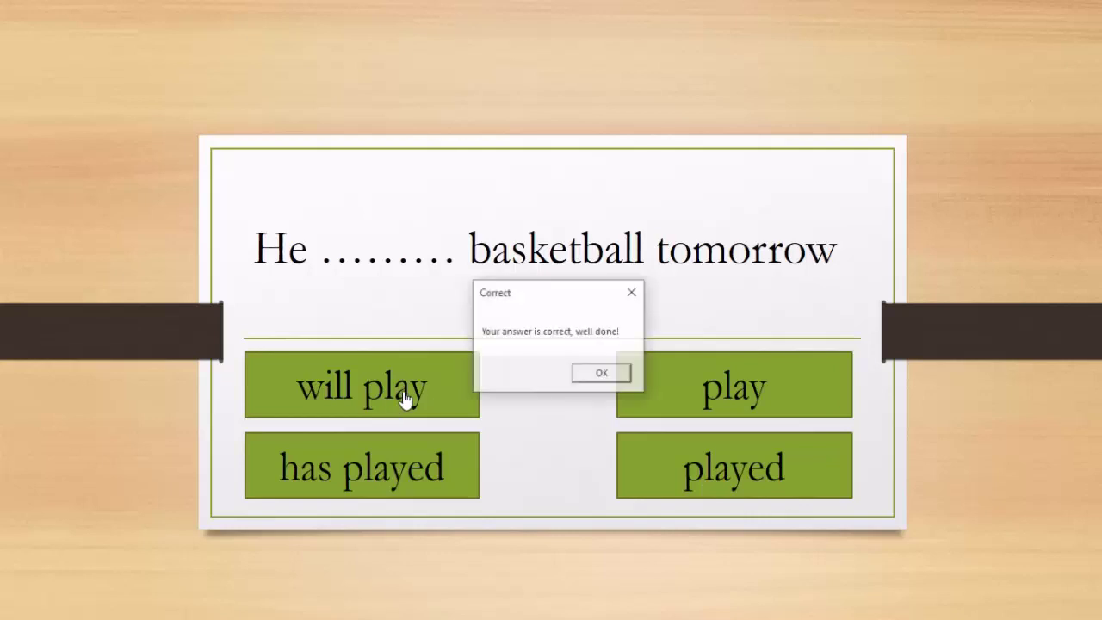
{"action": "left_click", "coordinate": [601, 374]}
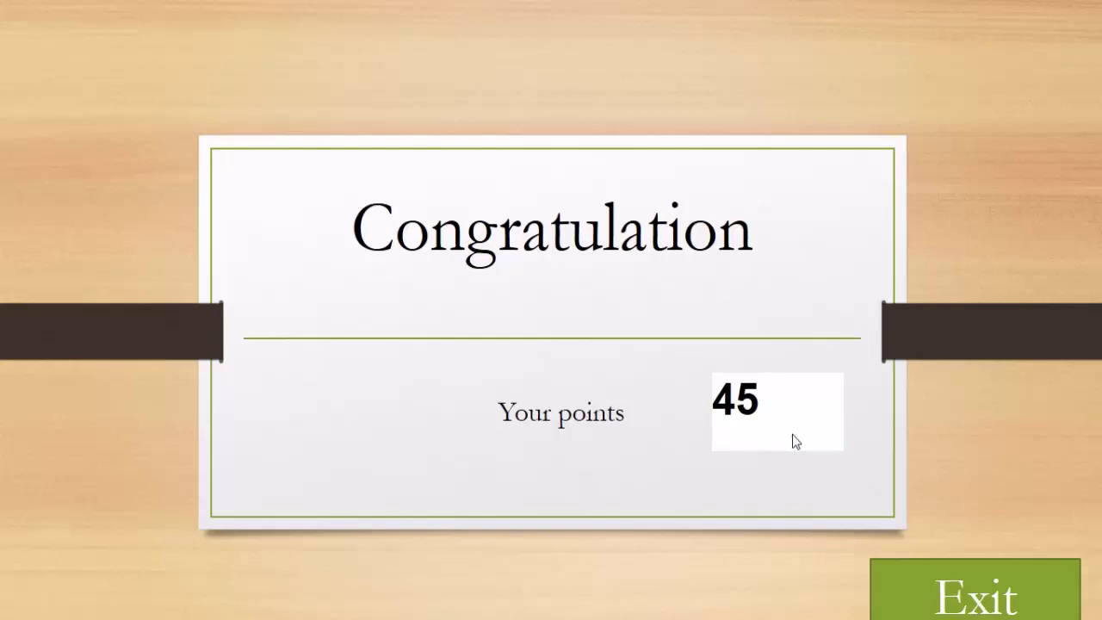
{"action": "left_click", "coordinate": [930, 585]}
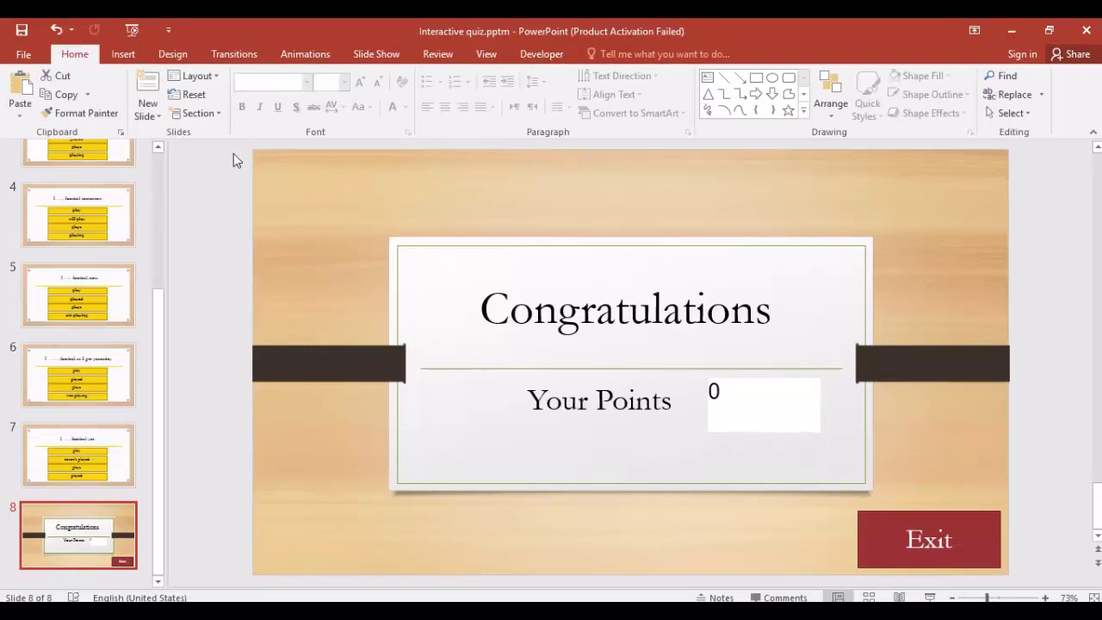
Save as PowerPoint Macro-Enabled Presentation 'Interactive quiz.pptm' in powerpoint 2016, overwriting the old file.
{"action": "left_click", "coordinate": [23, 53]}
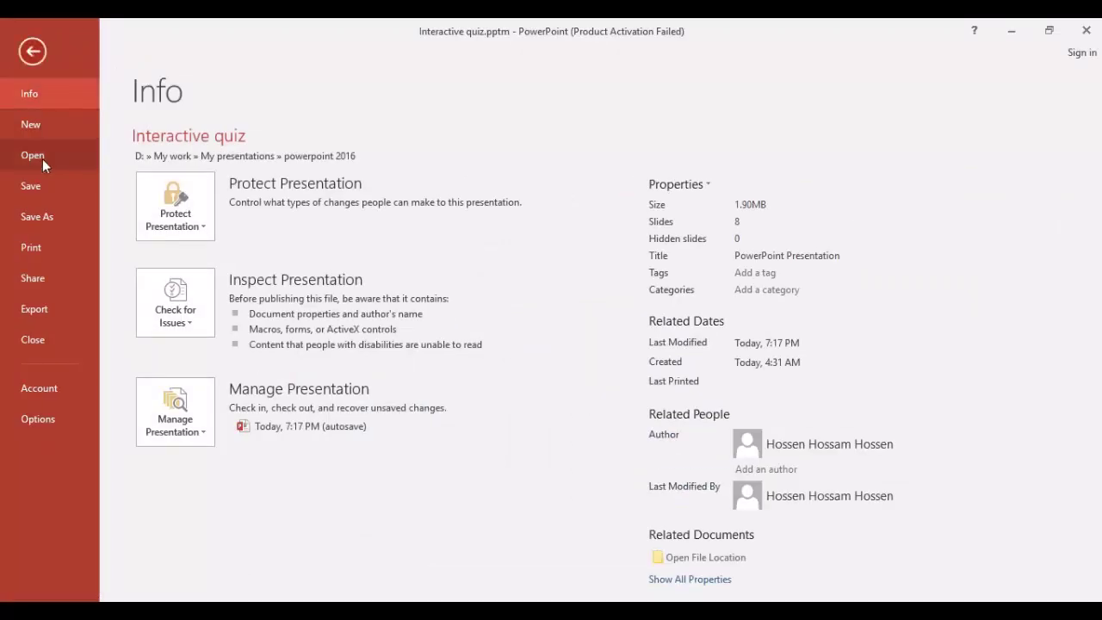
{"action": "left_click", "coordinate": [51, 208]}
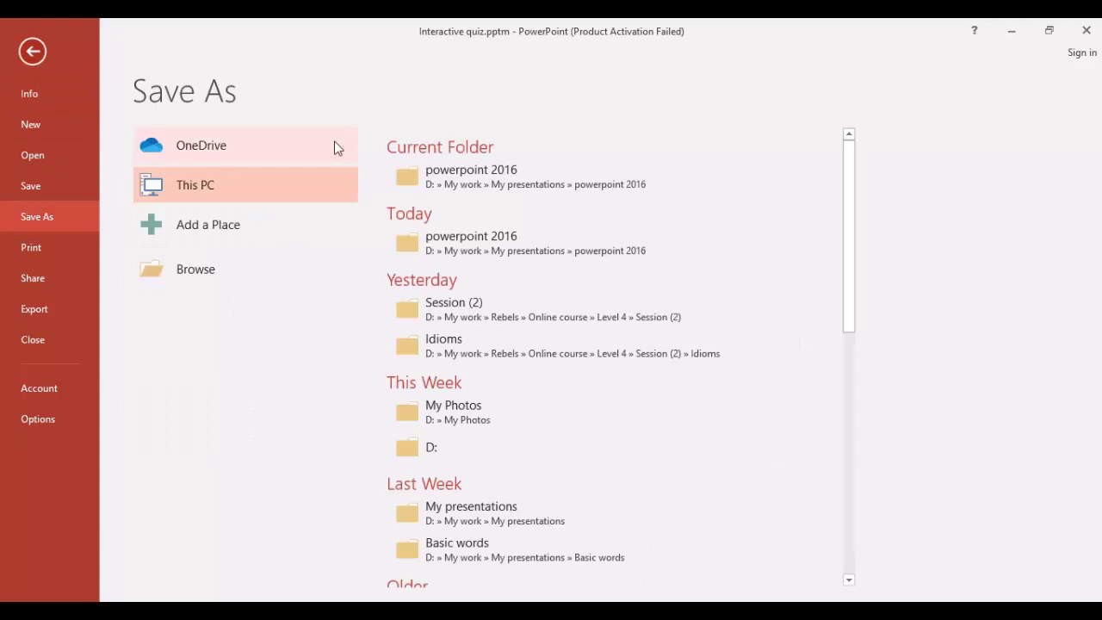
{"action": "left_click", "coordinate": [430, 178]}
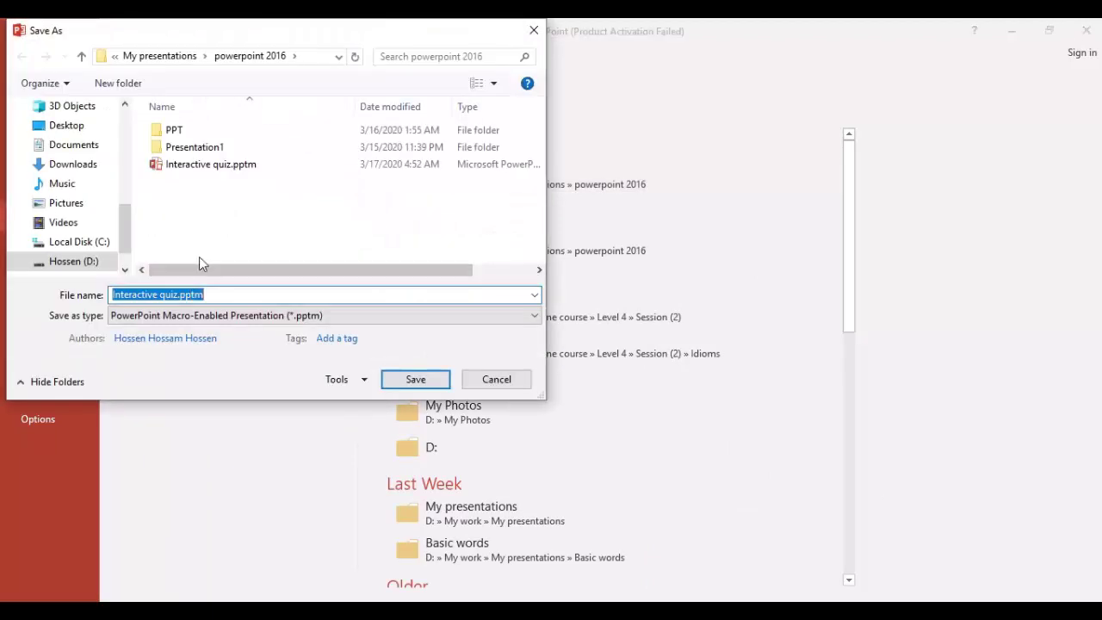
{"action": "left_click", "coordinate": [179, 315]}
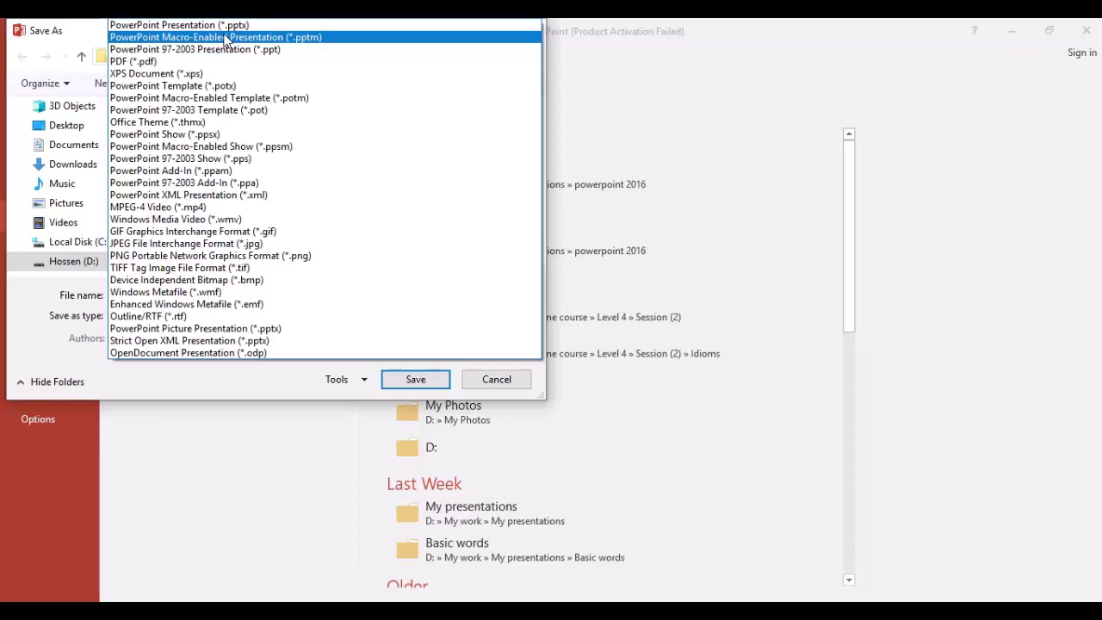
{"action": "left_click", "coordinate": [225, 38]}
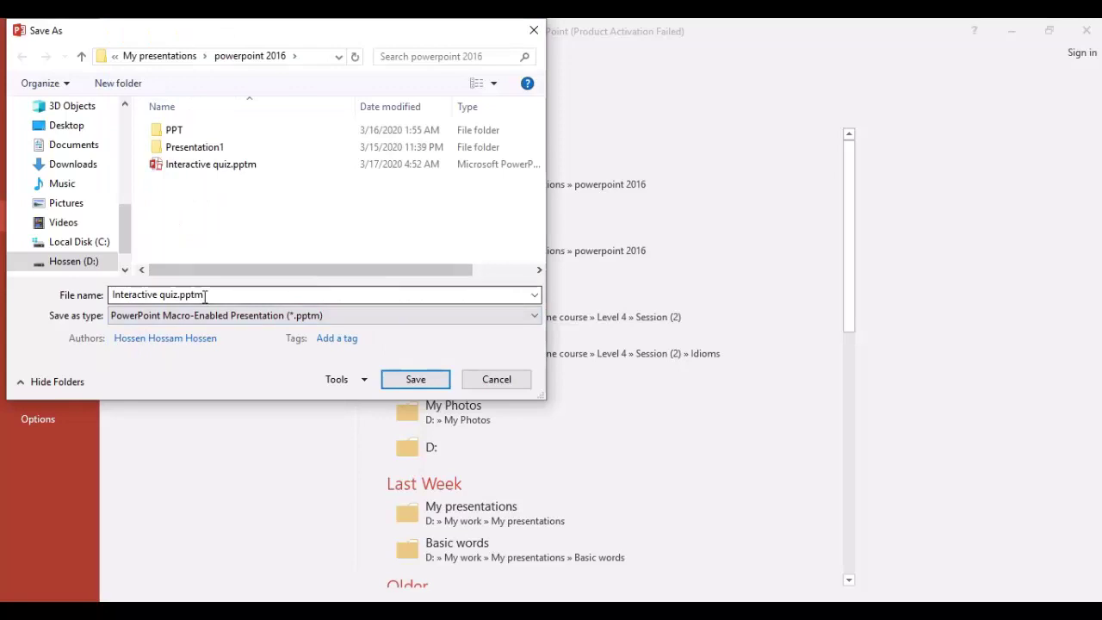
{"action": "left_click", "coordinate": [177, 295]}
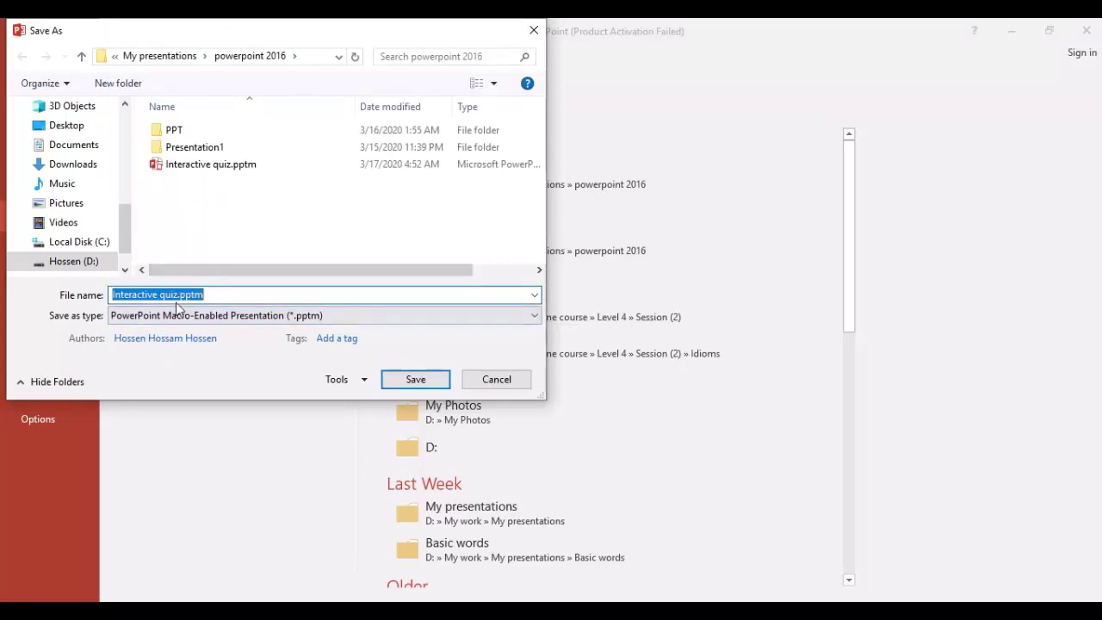
{"action": "left_click", "coordinate": [178, 295]}
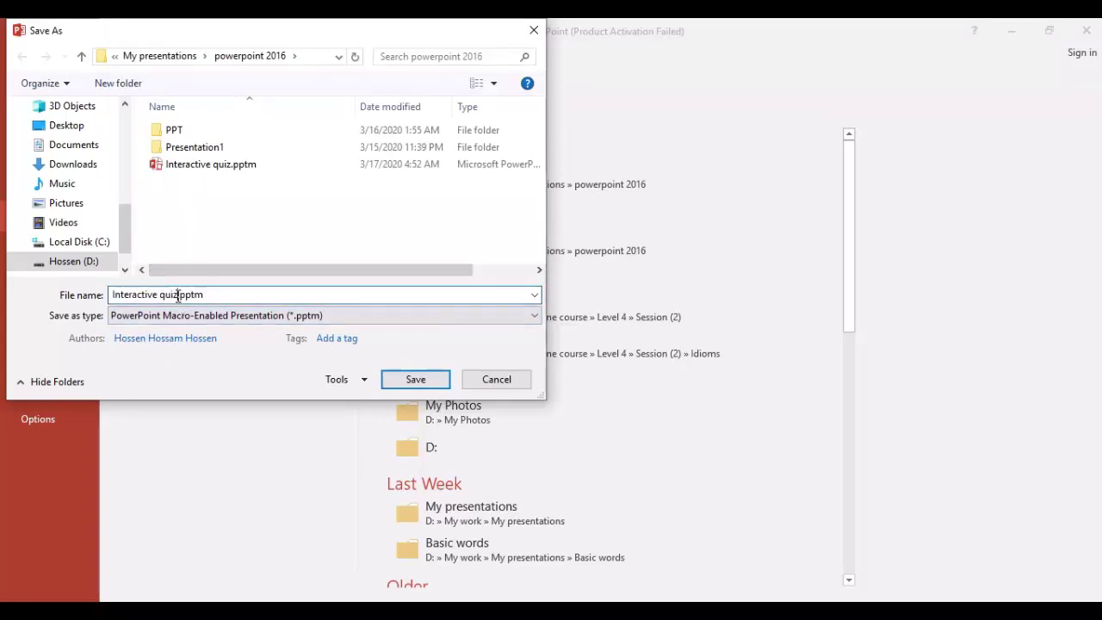
{"action": "left_click", "coordinate": [422, 378]}
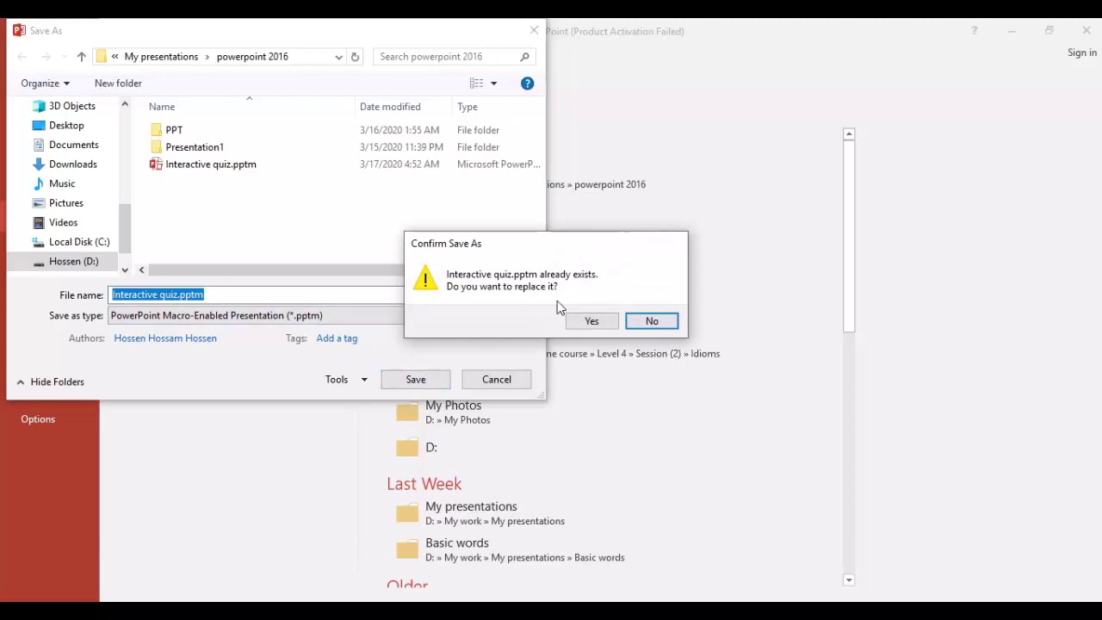
{"action": "left_click", "coordinate": [576, 320]}
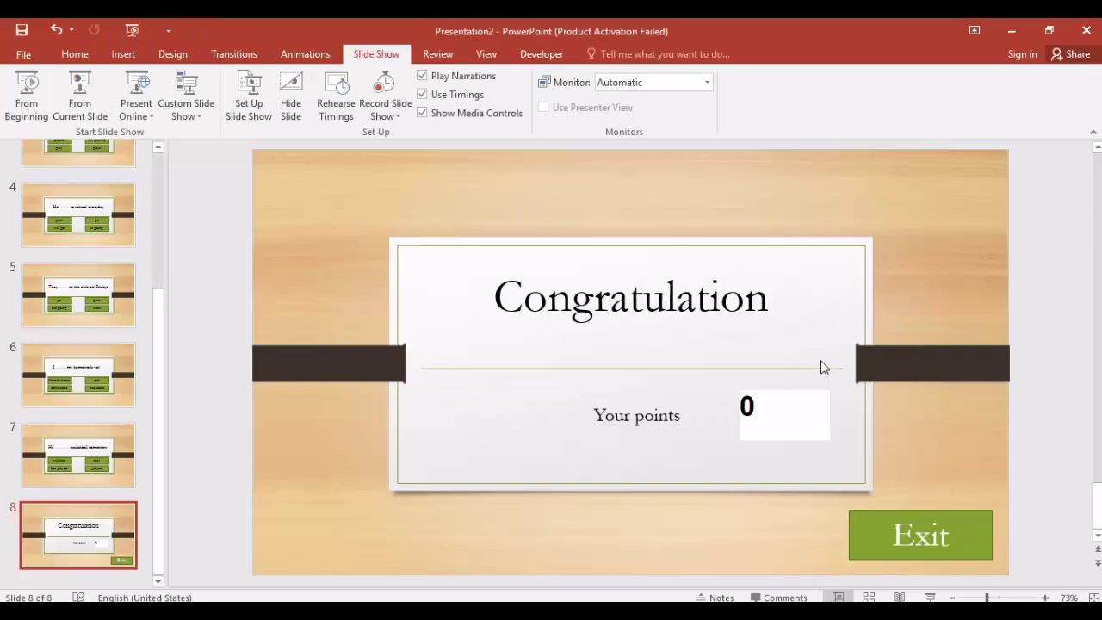